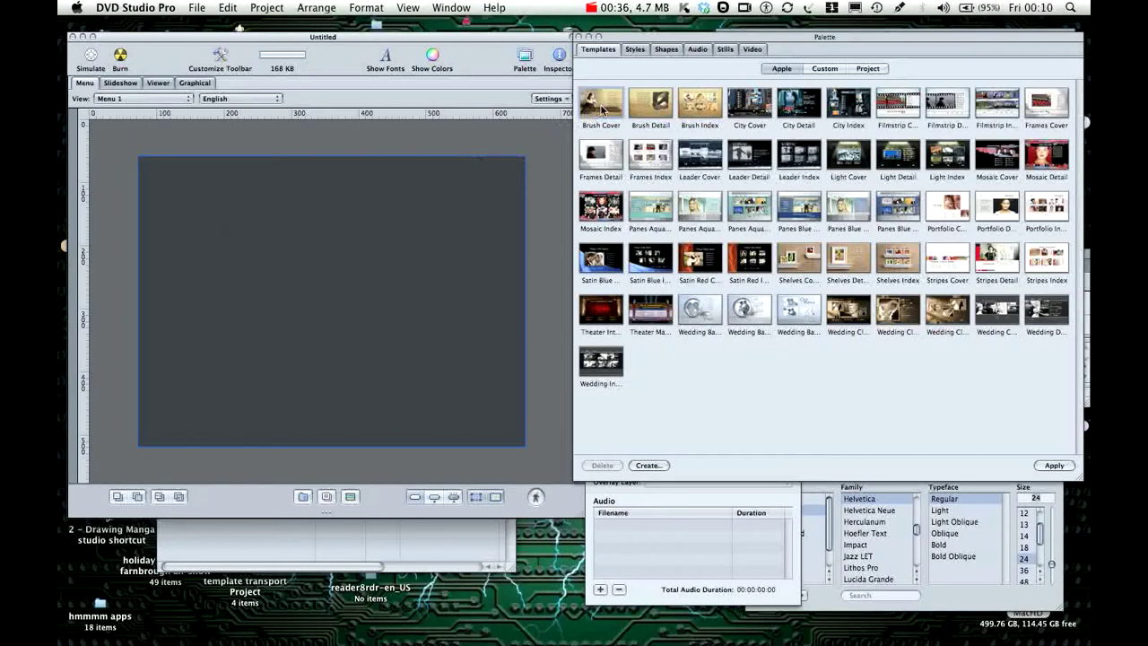
# Apply the Brush Cover template to Menu 1 and move Button One to the upper left
pyautogui.moveTo(603, 110); pyautogui.dragTo(381, 253)
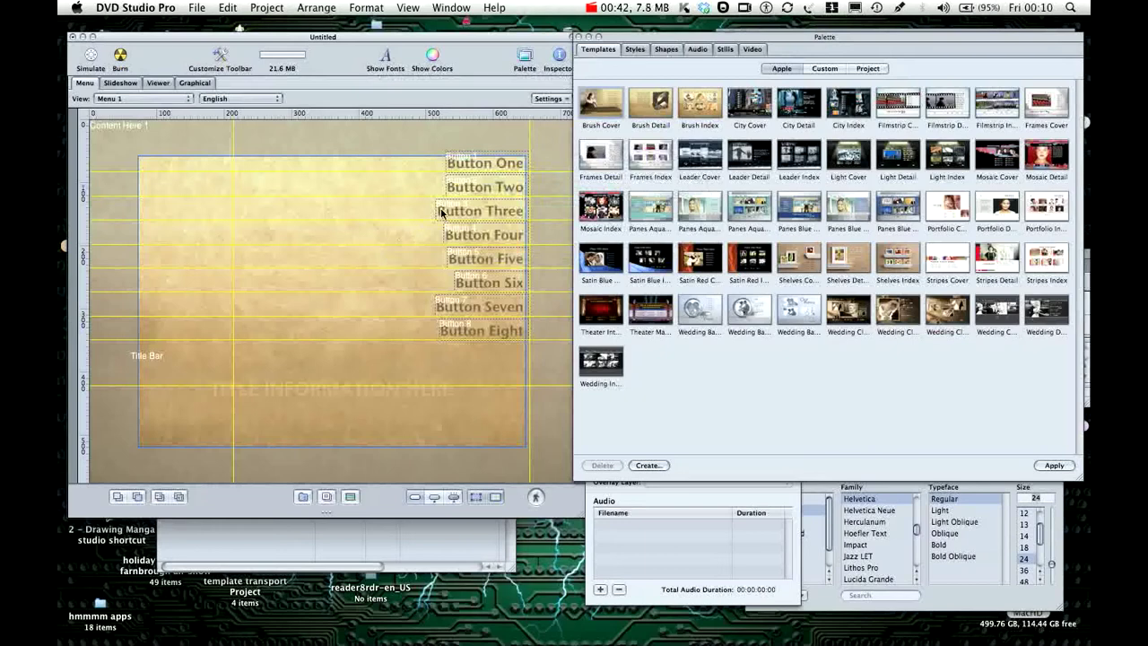
pyautogui.moveTo(476, 163); pyautogui.dragTo(193, 193)
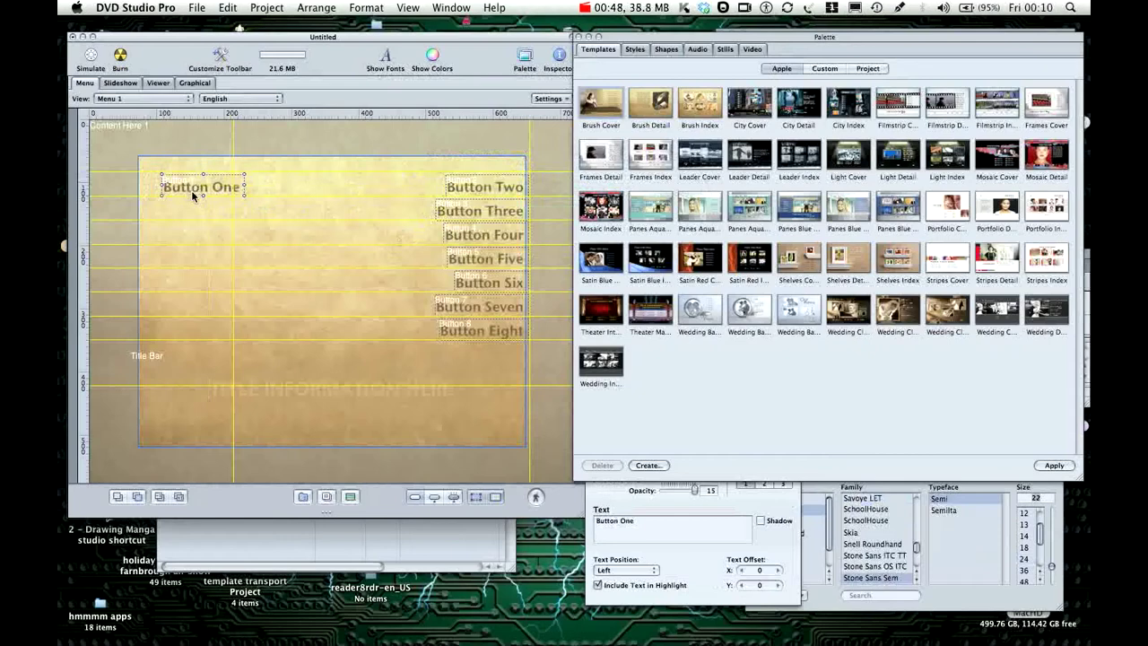
pyautogui.doubleClick(192, 191)
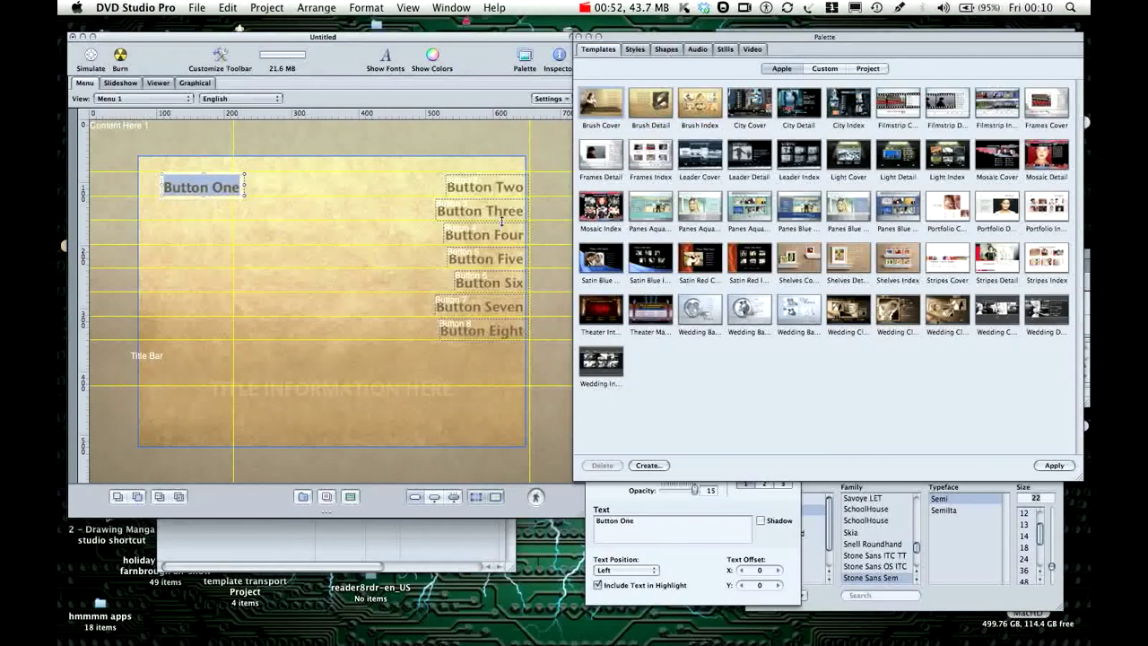
# Show Button One's full properties and arrange them beside the Assets list
pyautogui.click(560, 57)
pyautogui.click(561, 59)
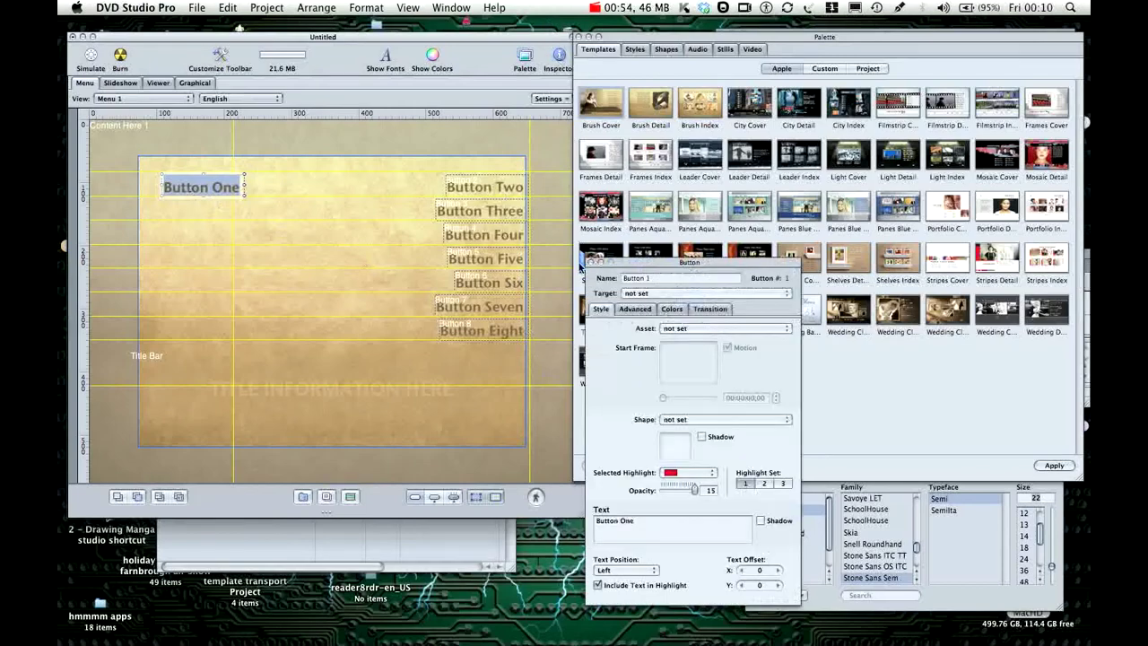
pyautogui.moveTo(628, 271); pyautogui.dragTo(149, 275)
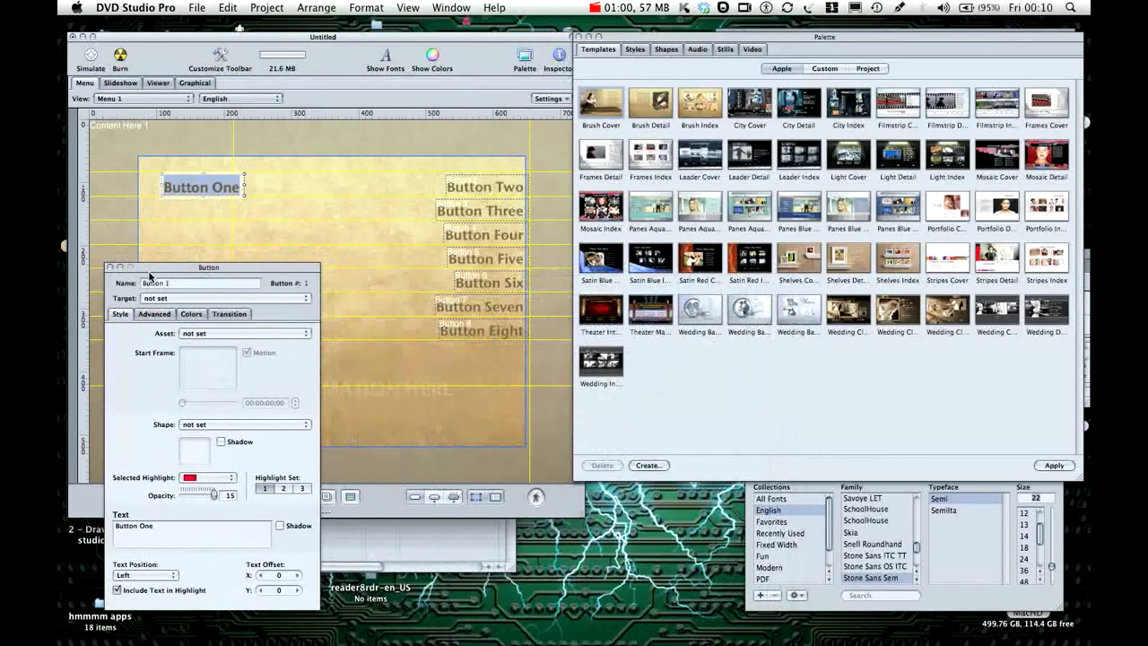
pyautogui.click(434, 531)
pyautogui.moveTo(411, 419); pyautogui.dragTo(584, 351)
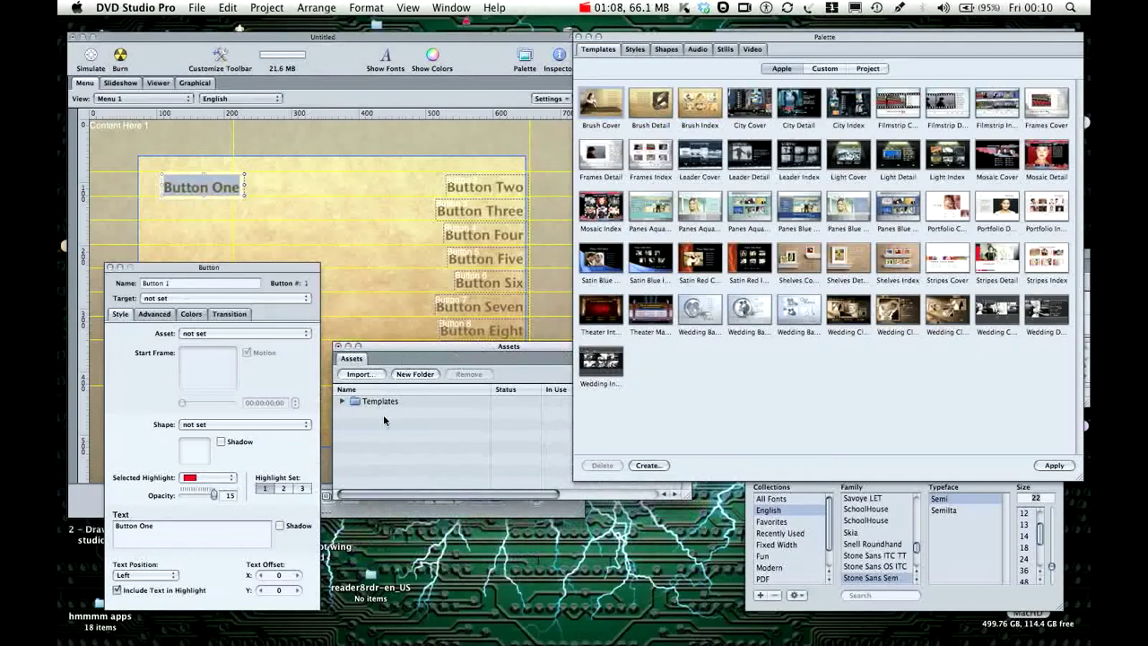
# Import the six song, Wedding ceremony and speeches files (.ac3 audio and .m2v video)
pyautogui.click(373, 375)
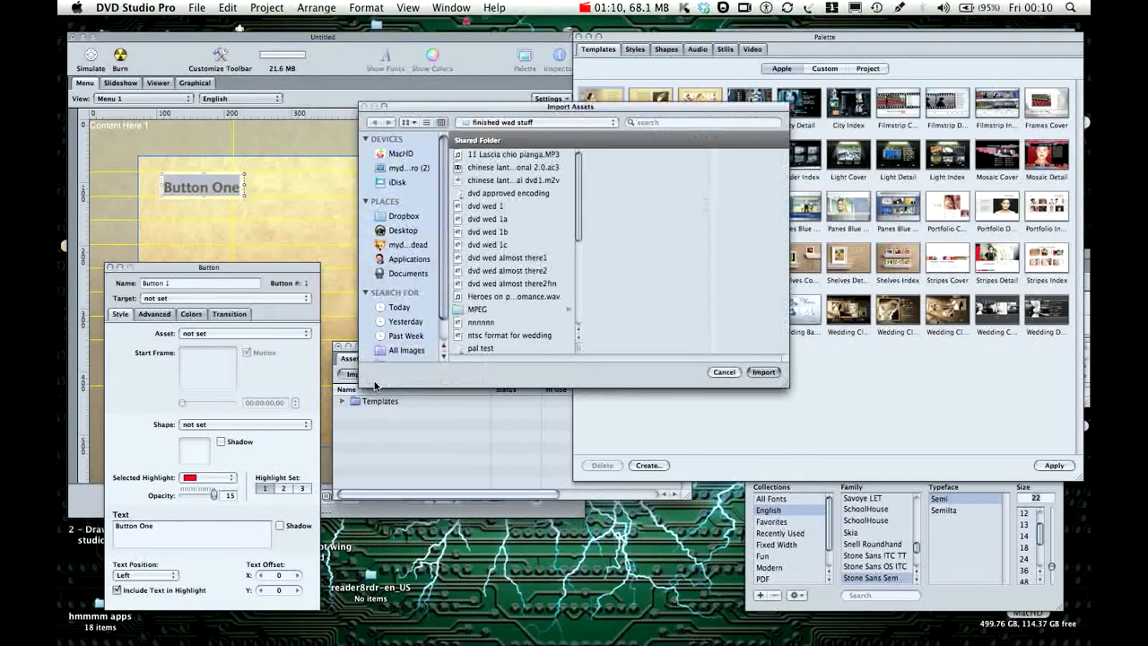
pyautogui.moveTo(577, 185); pyautogui.dragTo(584, 294)
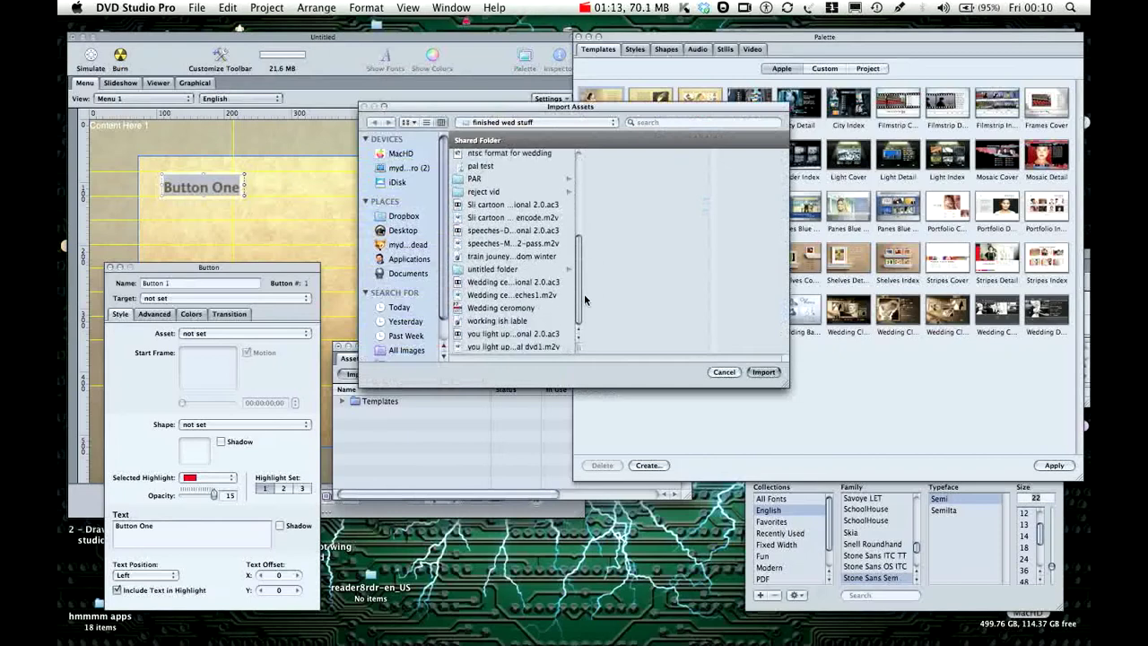
pyautogui.click(516, 336)
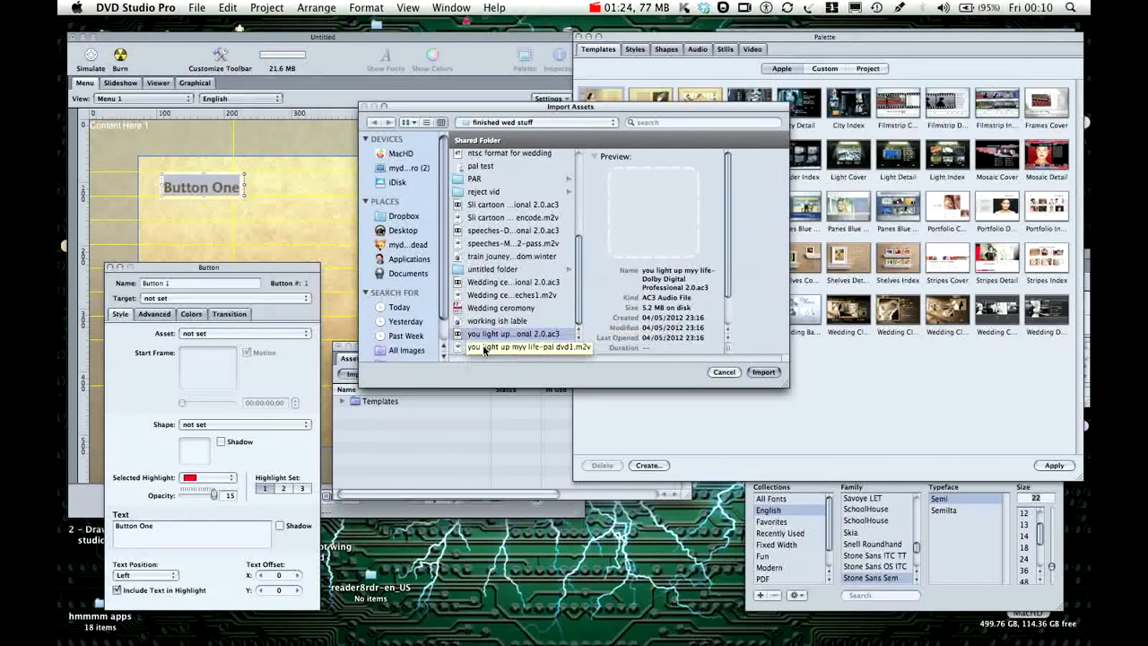
pyautogui.keyDown('shift'); pyautogui.click(484, 347); pyautogui.keyUp('shift')
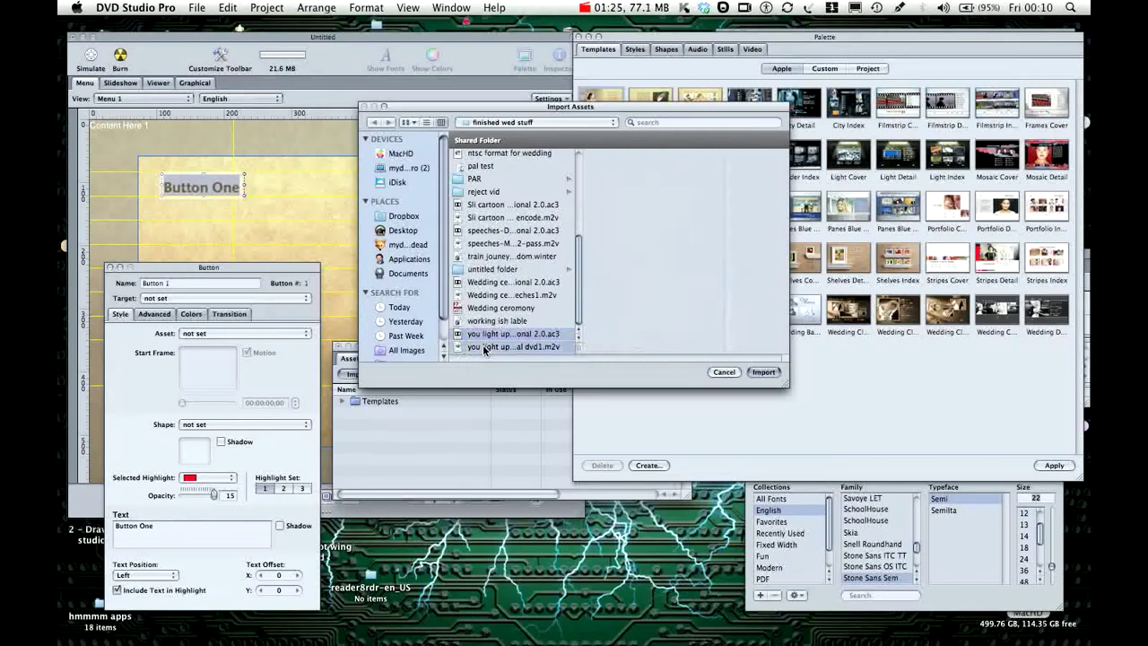
pyautogui.keyDown('super'); pyautogui.click(528, 296); pyautogui.keyUp('super')
pyautogui.keyDown('super'); pyautogui.click(522, 284); pyautogui.keyUp('super')
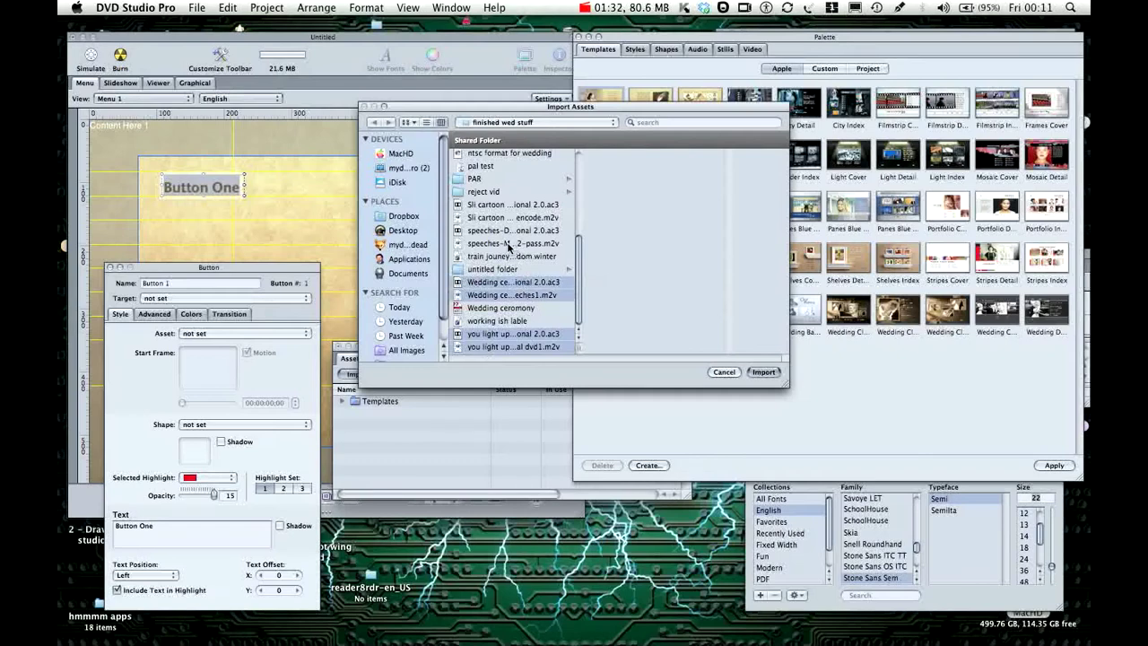
pyautogui.keyDown('super'); pyautogui.click(509, 243); pyautogui.keyUp('super')
pyautogui.keyDown('super'); pyautogui.click(509, 231); pyautogui.keyUp('super')
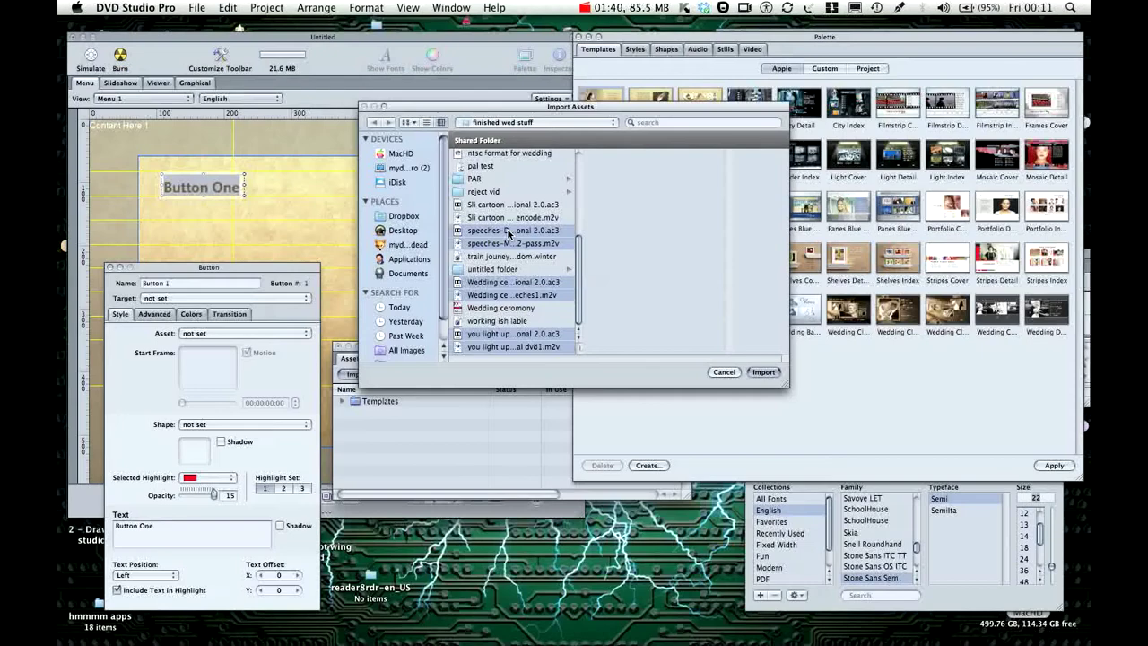
pyautogui.click(763, 371)
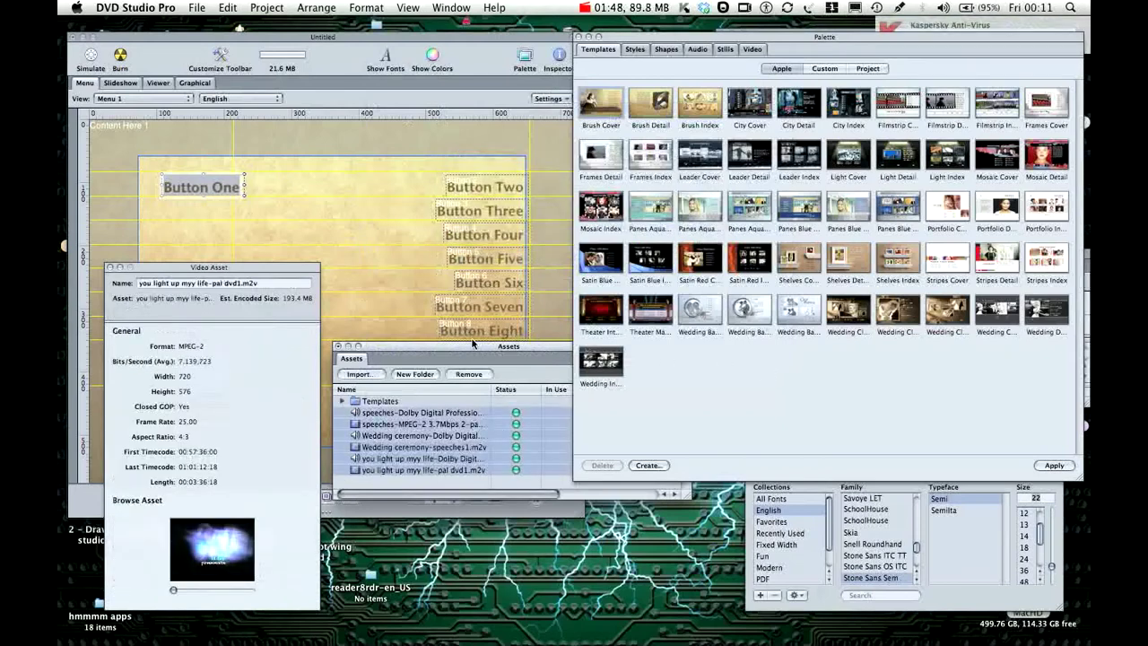
# Switch to the Graphical view and delete the empty default Track 1
pyautogui.moveTo(472, 339); pyautogui.dragTo(451, 343)
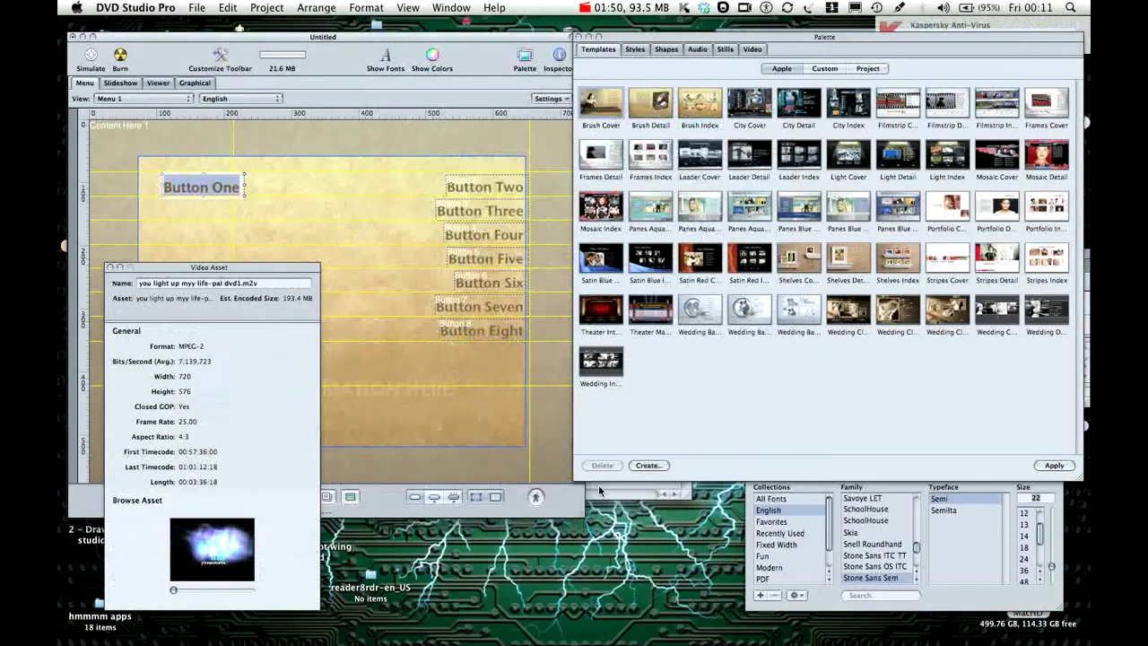
pyautogui.click(661, 496)
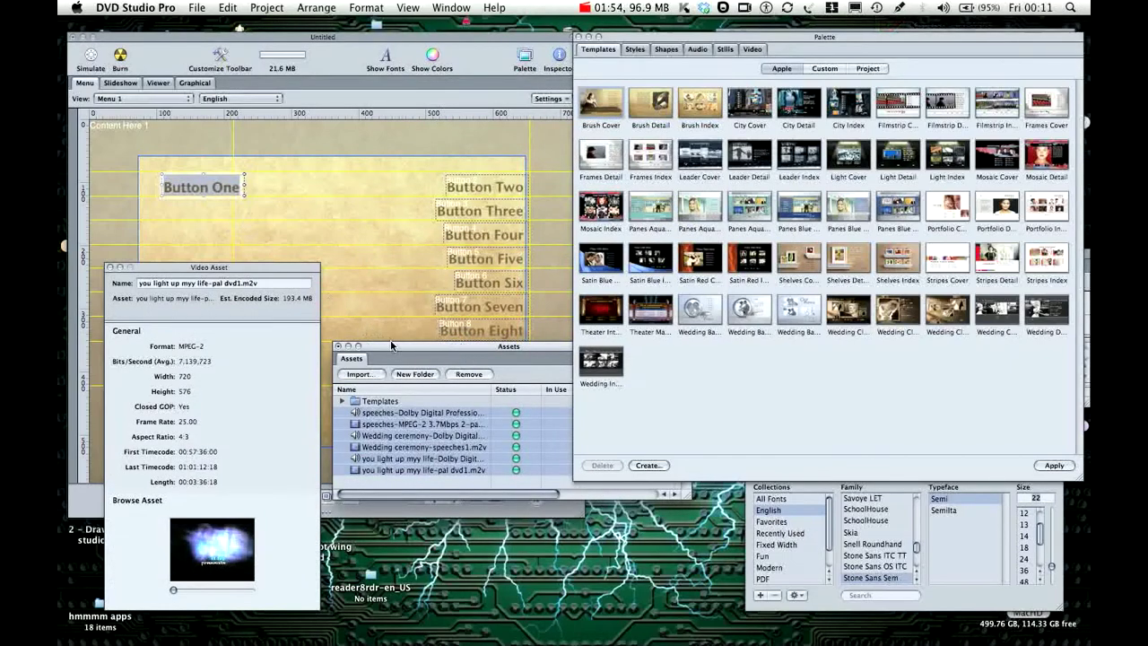
pyautogui.moveTo(391, 346); pyautogui.dragTo(394, 381)
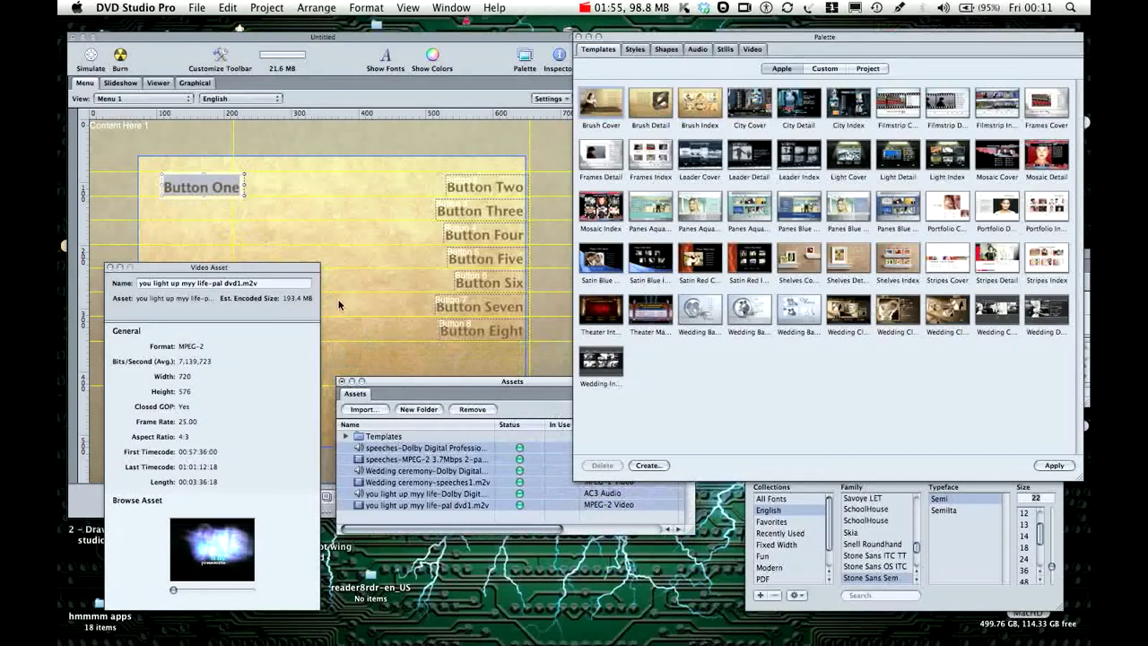
pyautogui.click(194, 82)
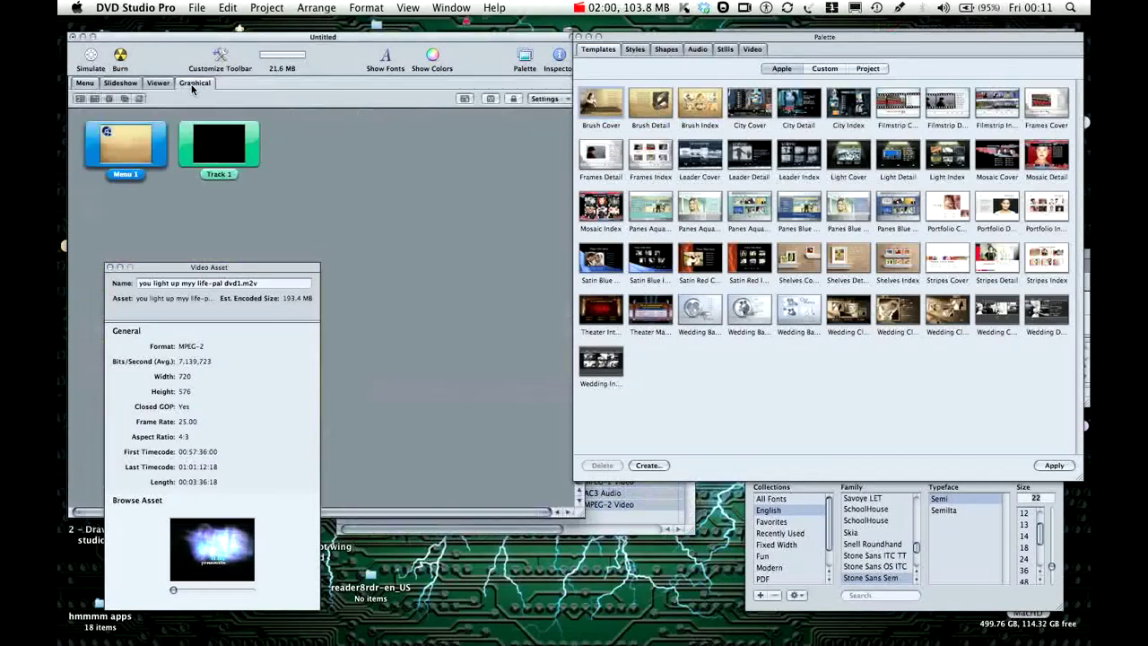
pyautogui.click(243, 152)
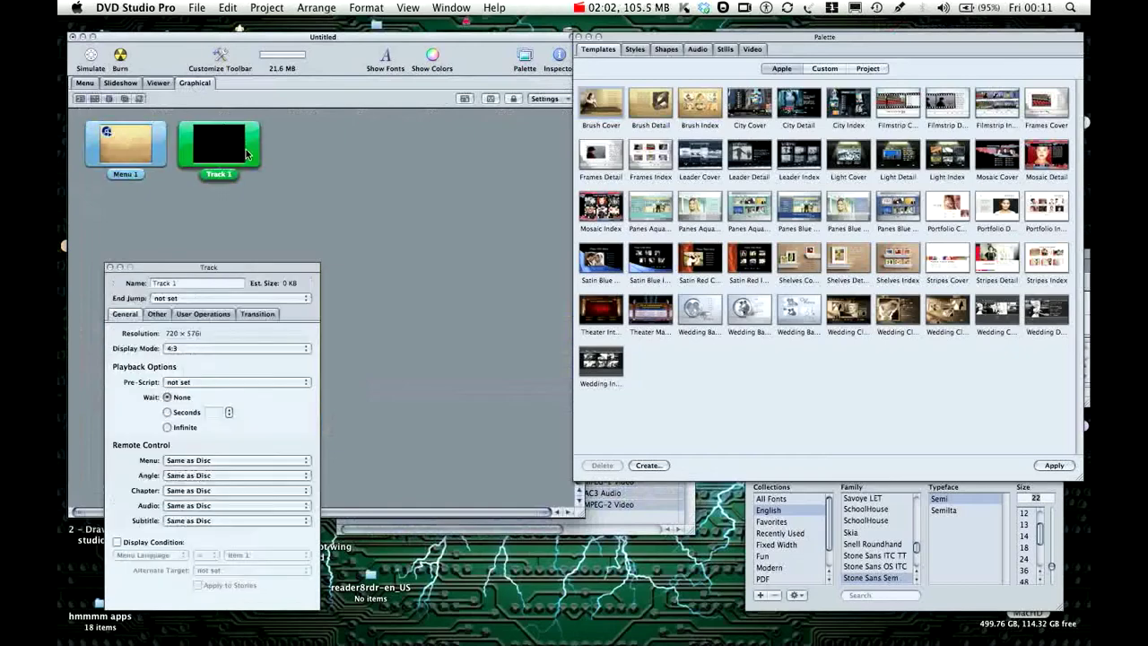
pyautogui.press('Delete')
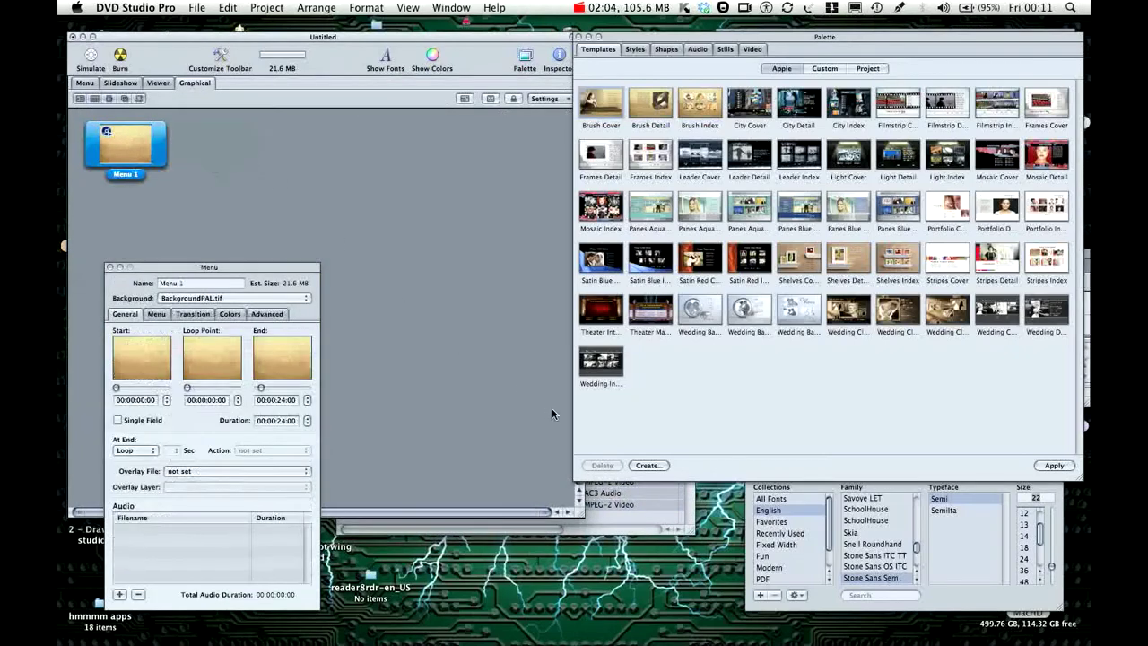
pyautogui.click(679, 524)
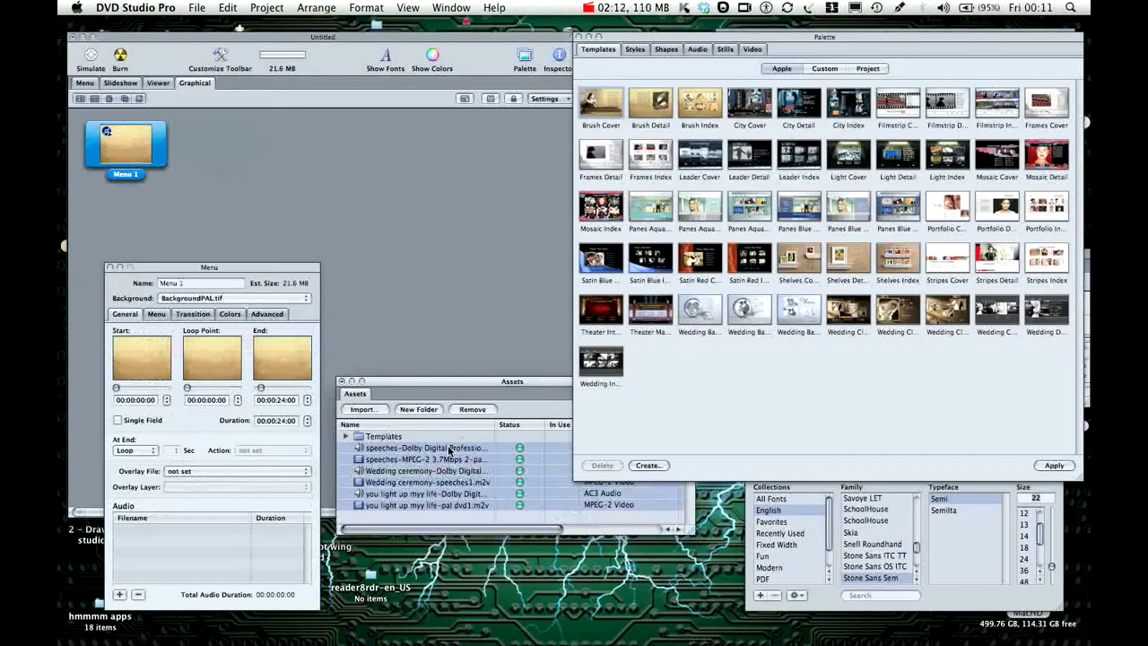
# Create a track from the speeches audio and video assets
pyautogui.moveTo(449, 455); pyautogui.dragTo(435, 213)
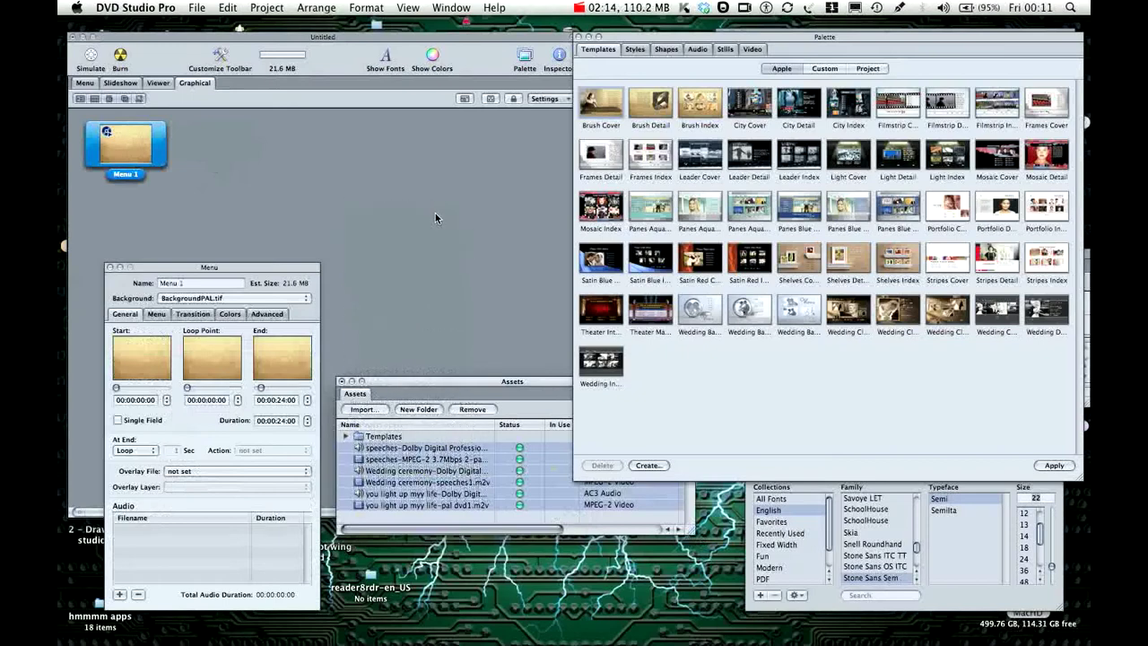
pyautogui.moveTo(409, 458); pyautogui.dragTo(427, 232)
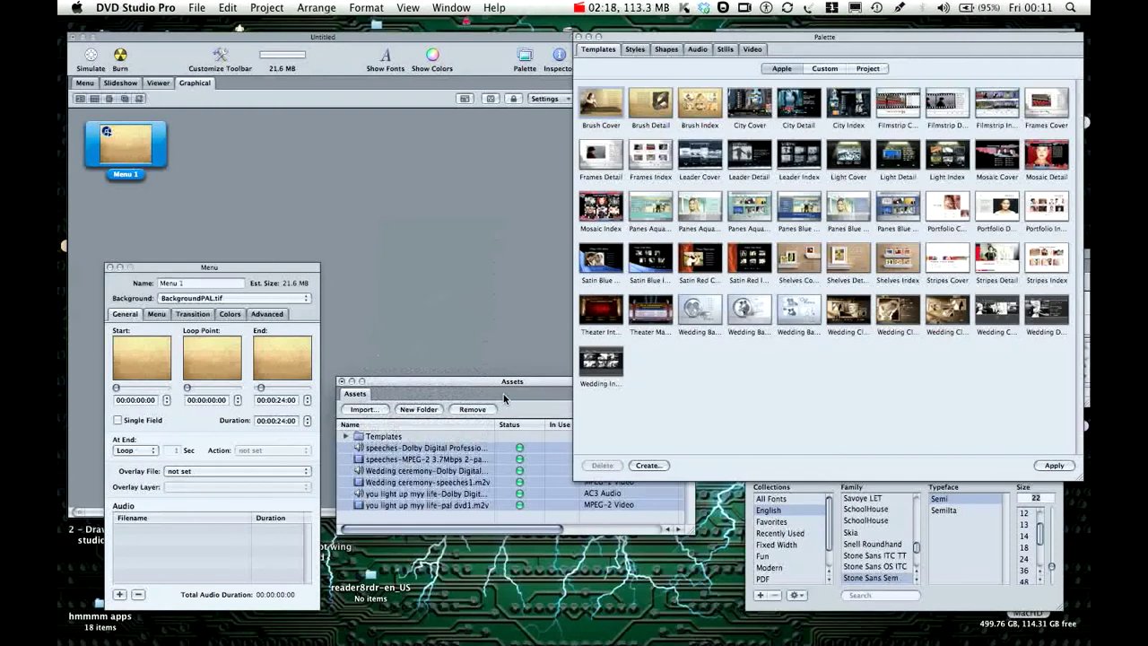
pyautogui.click(501, 429)
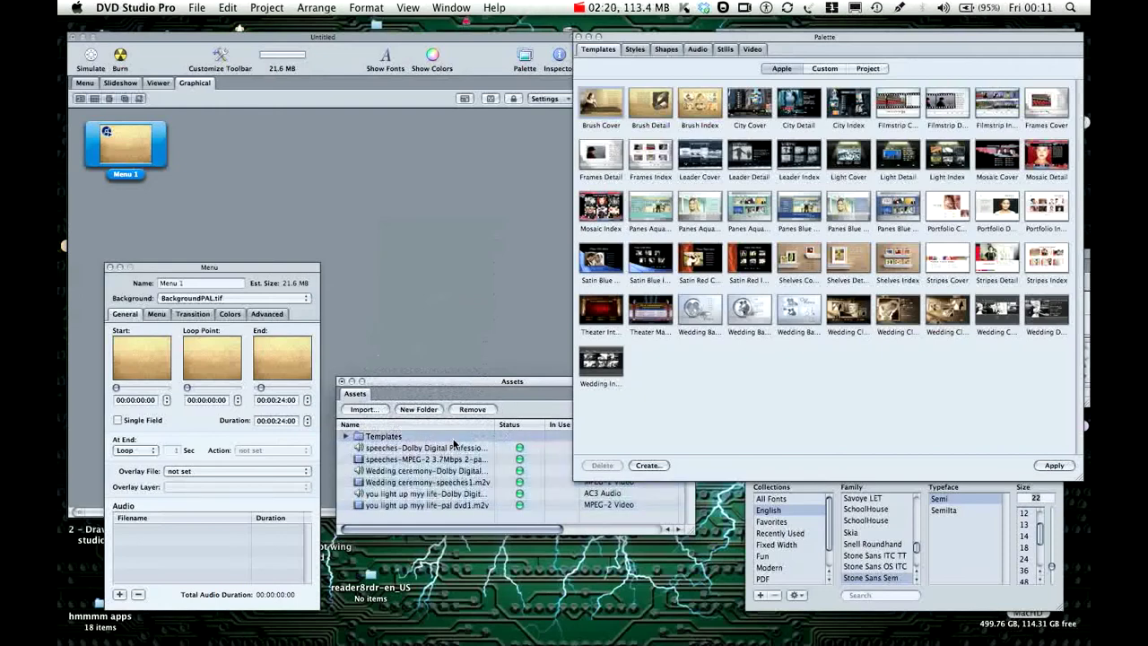
pyautogui.click(437, 449)
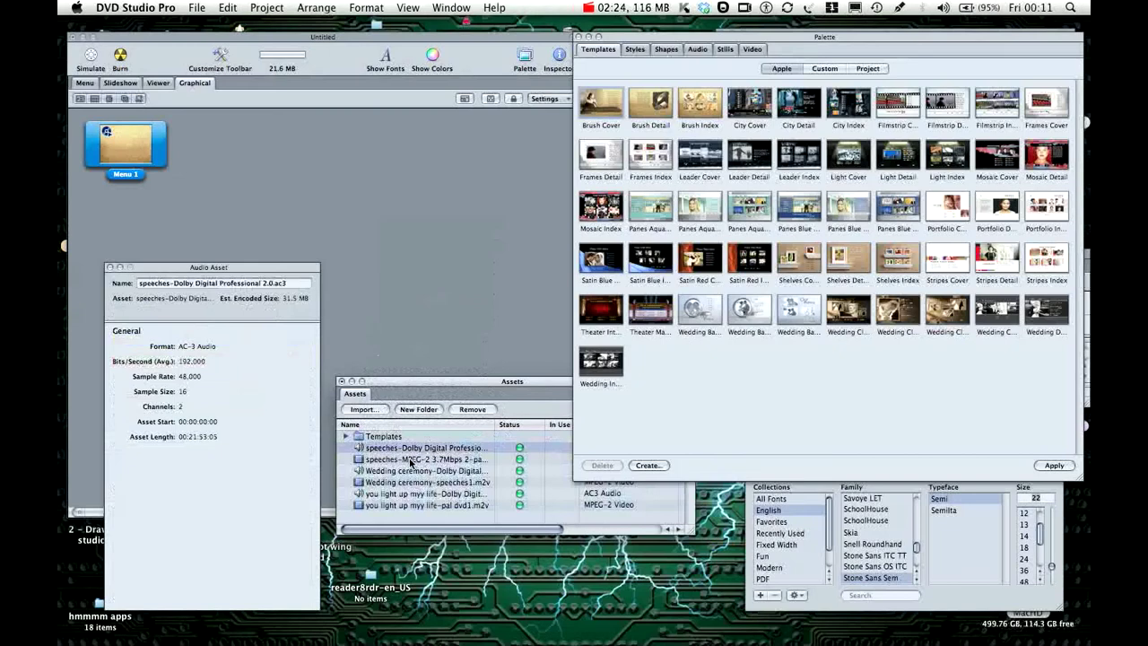
pyautogui.click(411, 461)
pyautogui.moveTo(411, 461); pyautogui.dragTo(396, 233)
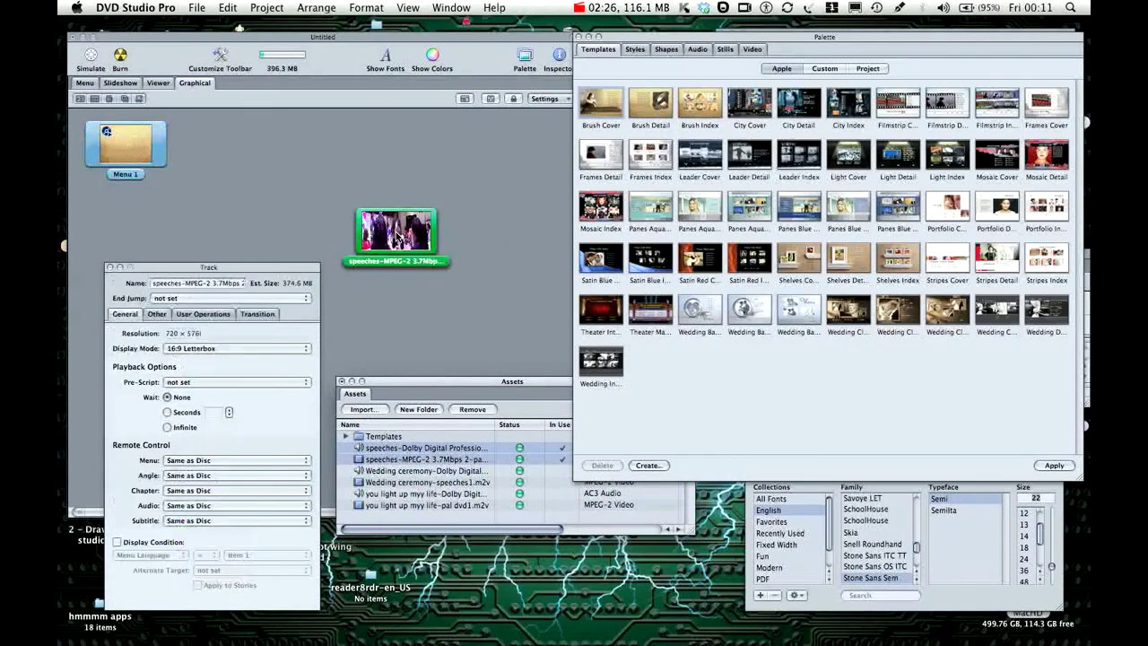
# Create tracks from the Wedding ceremony and you light up myy life audio and video assets
pyautogui.click(395, 471)
pyautogui.click(394, 484)
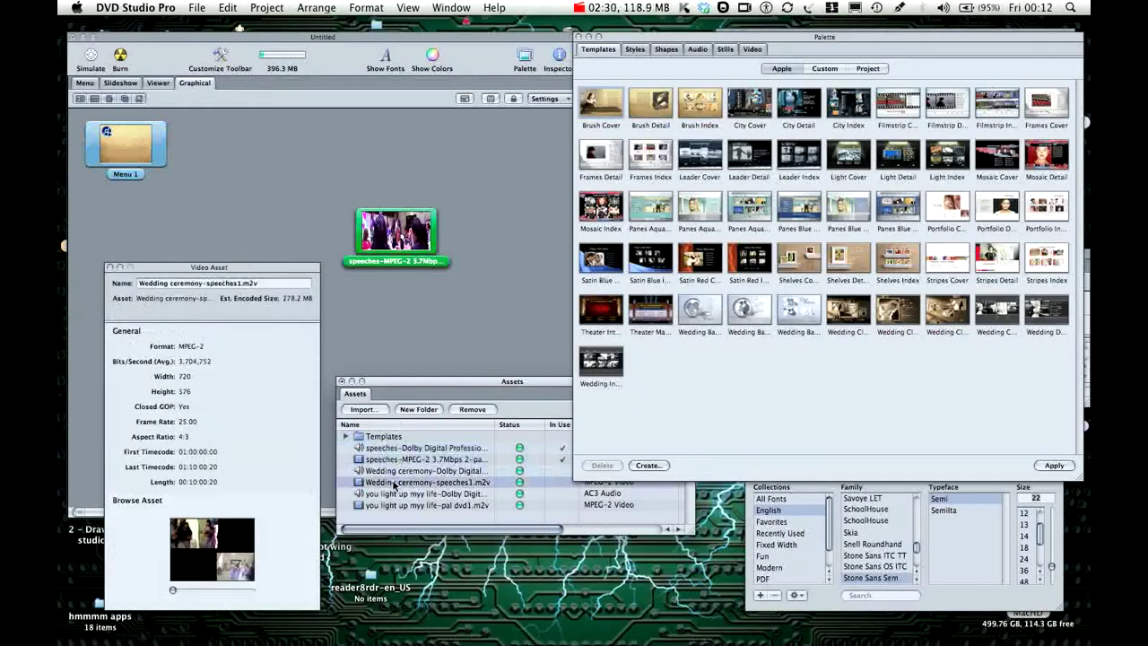
pyautogui.click(393, 474)
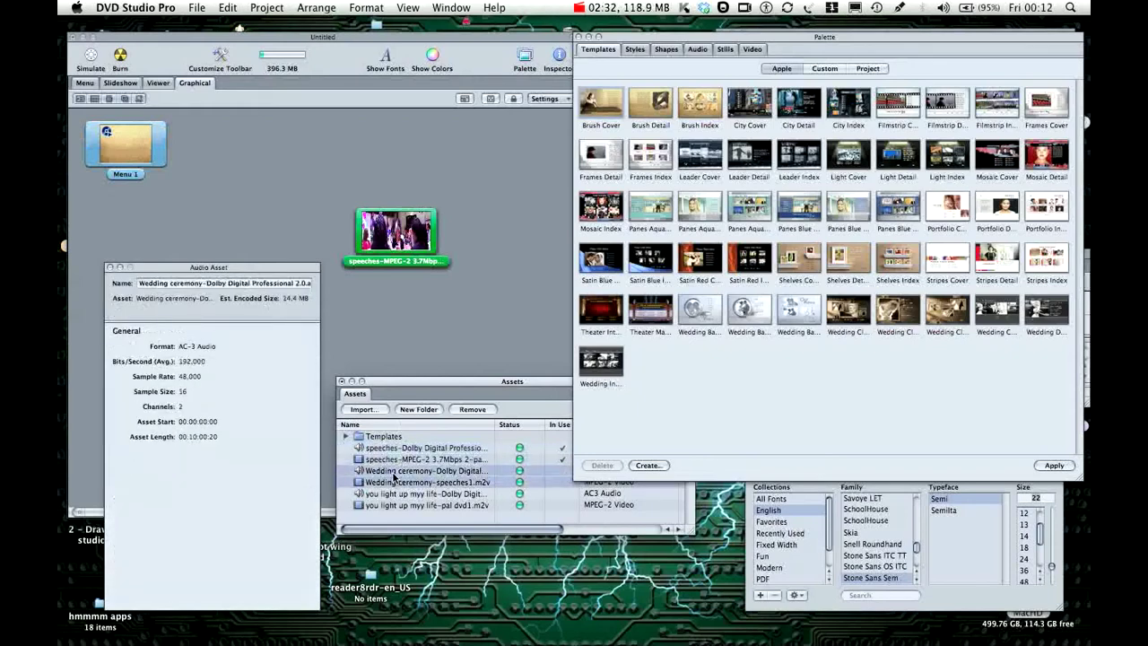
pyautogui.keyDown('shift'); pyautogui.click(395, 482); pyautogui.keyUp('shift')
pyautogui.moveTo(394, 482); pyautogui.dragTo(502, 256)
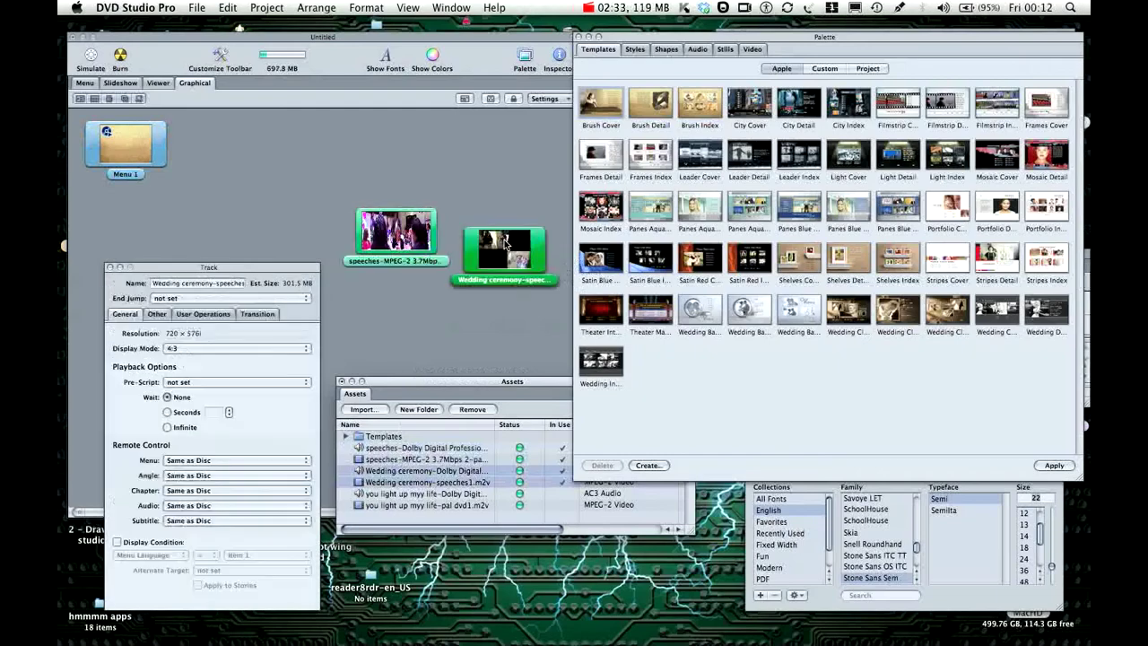
pyautogui.click(401, 494)
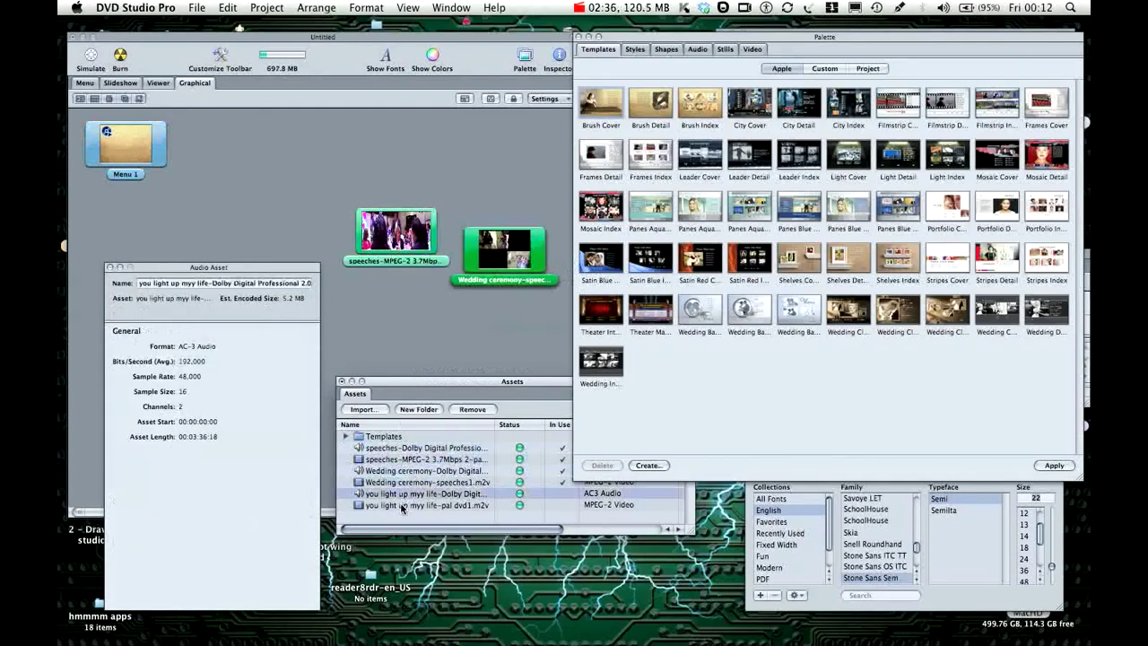
pyautogui.keyDown('shift'); pyautogui.click(402, 505); pyautogui.keyUp('shift')
pyautogui.moveTo(402, 505); pyautogui.dragTo(444, 325)
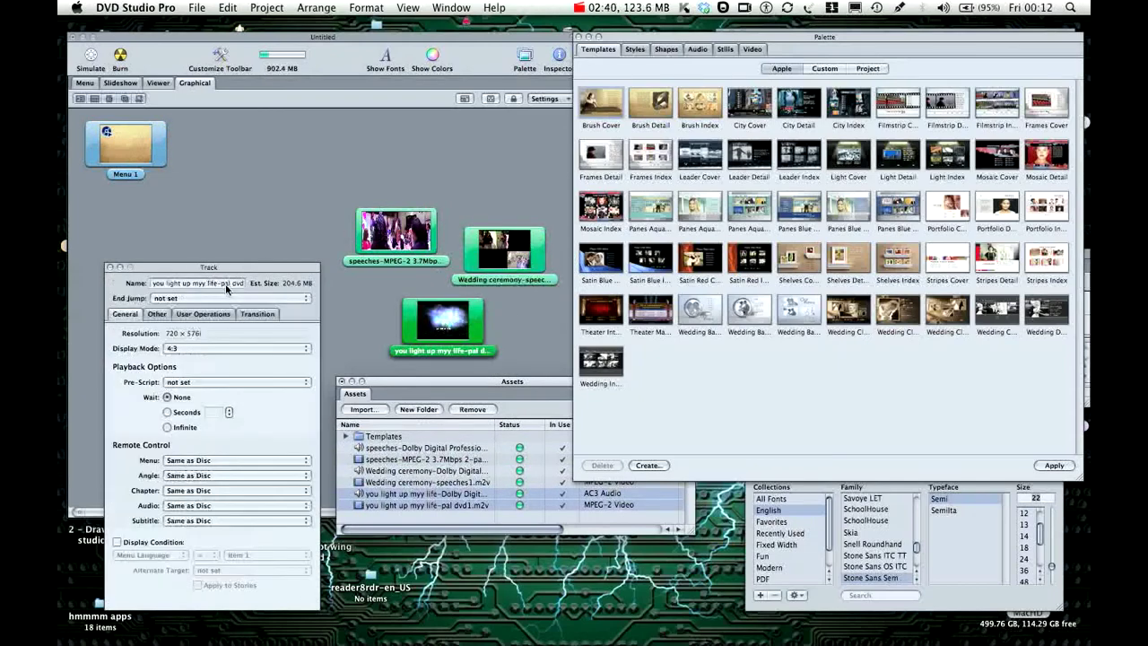
# Line up the tracks in a row: song left, Wedding ceremony middle, speeches right
pyautogui.moveTo(252, 267); pyautogui.dragTo(241, 340)
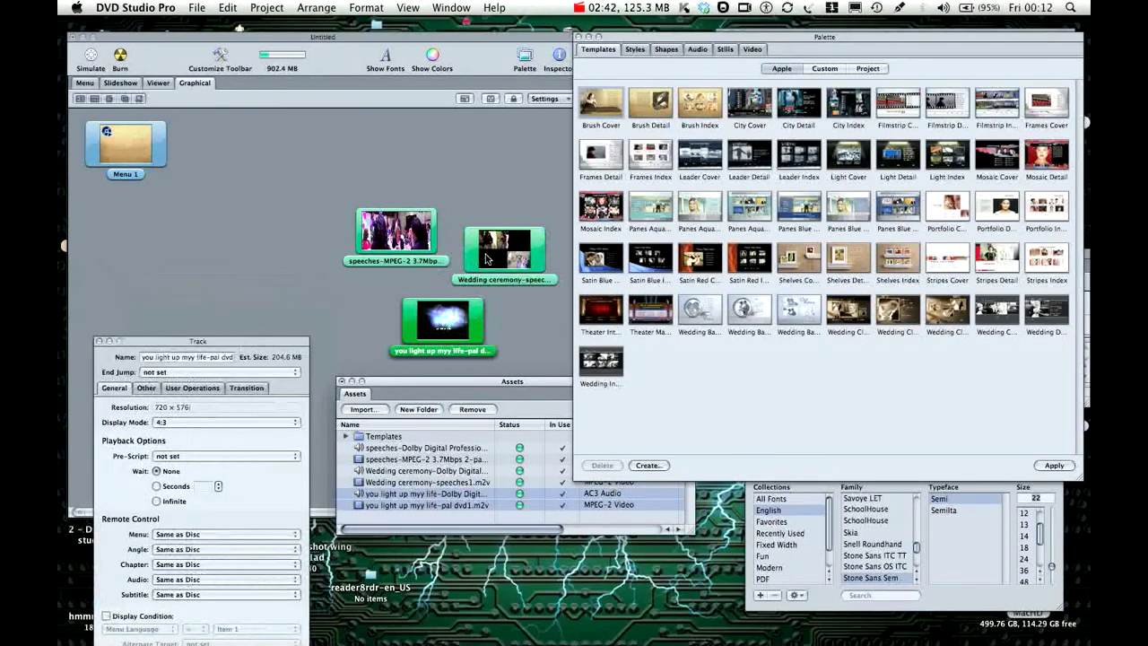
pyautogui.moveTo(447, 326); pyautogui.dragTo(196, 240)
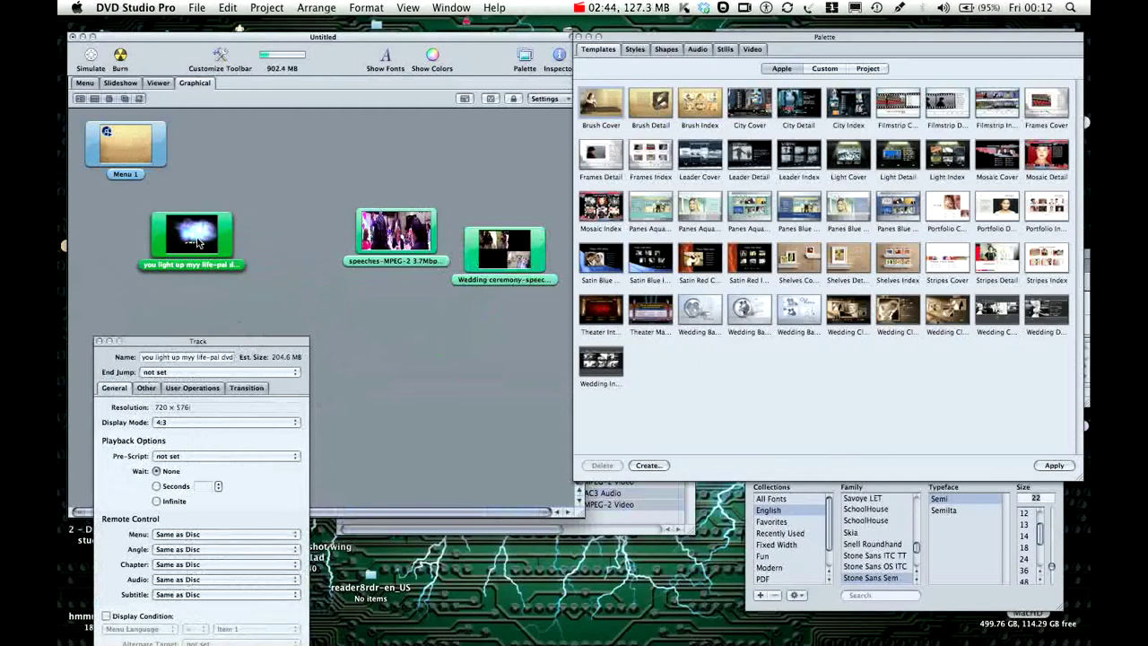
pyautogui.moveTo(403, 246); pyautogui.dragTo(435, 190)
pyautogui.moveTo(467, 261); pyautogui.dragTo(298, 253)
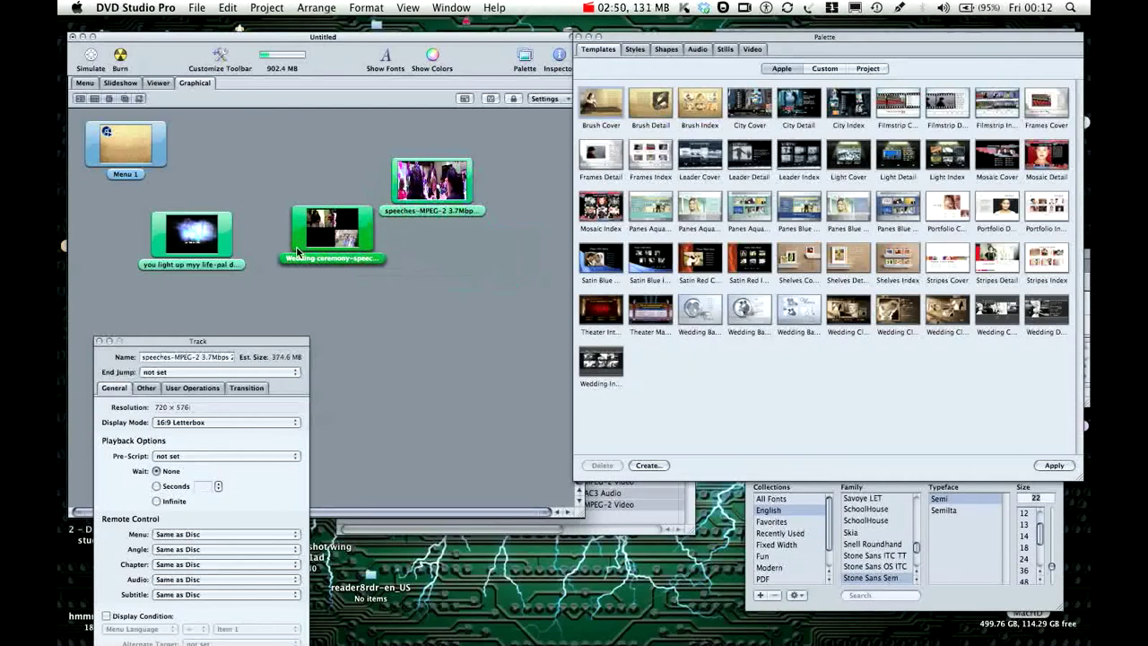
pyautogui.moveTo(421, 200); pyautogui.dragTo(468, 242)
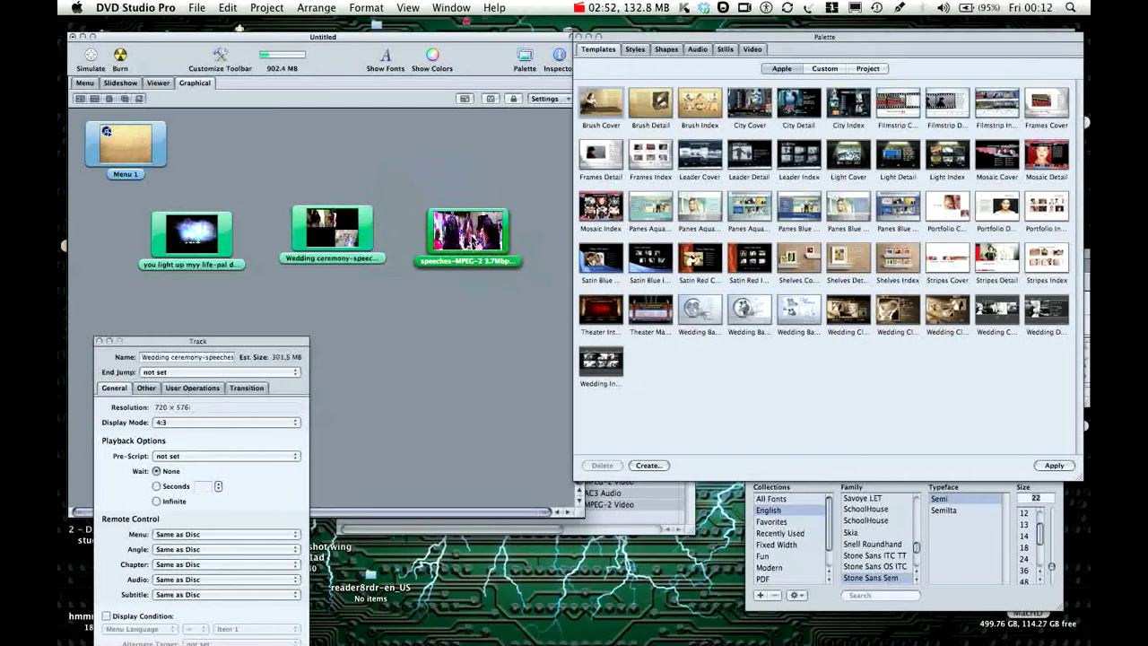
pyautogui.click(352, 248)
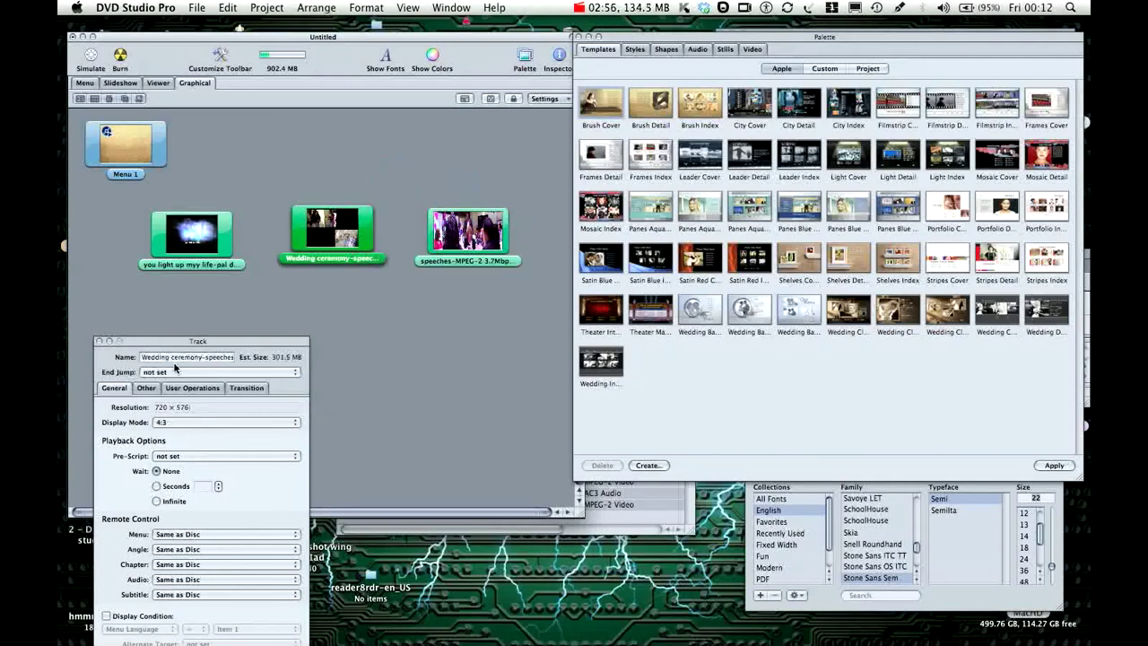
pyautogui.moveTo(163, 342); pyautogui.dragTo(619, 293)
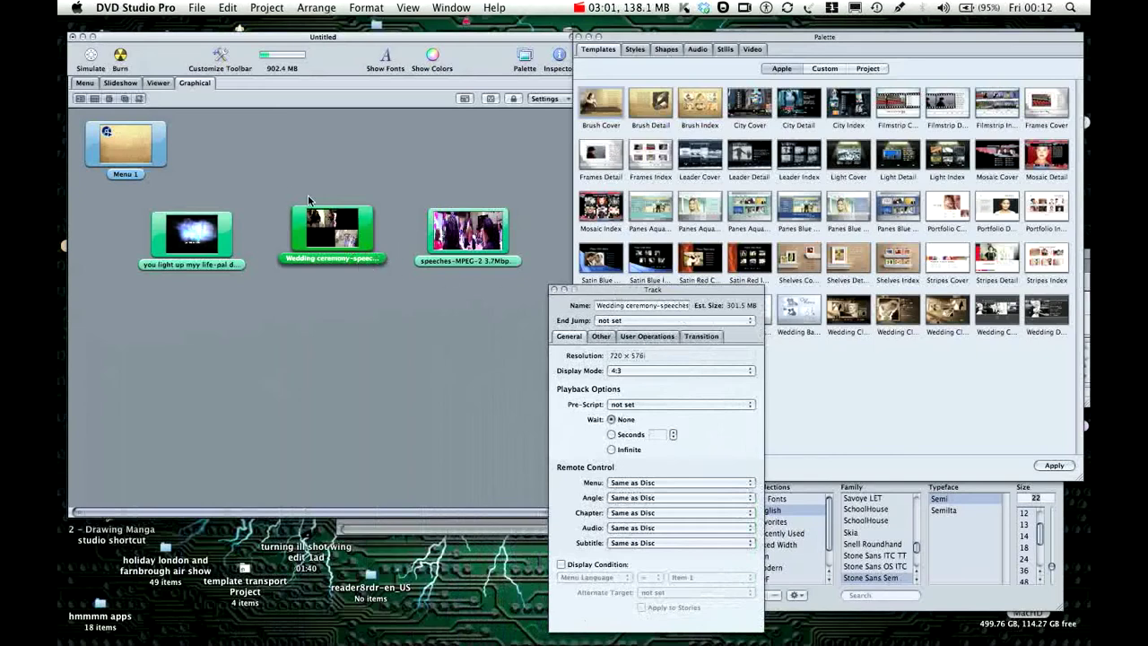
# Review the settings of Menu 1 and the song, Wedding ceremony and speeches tracks, then select Menu 1
pyautogui.click(153, 163)
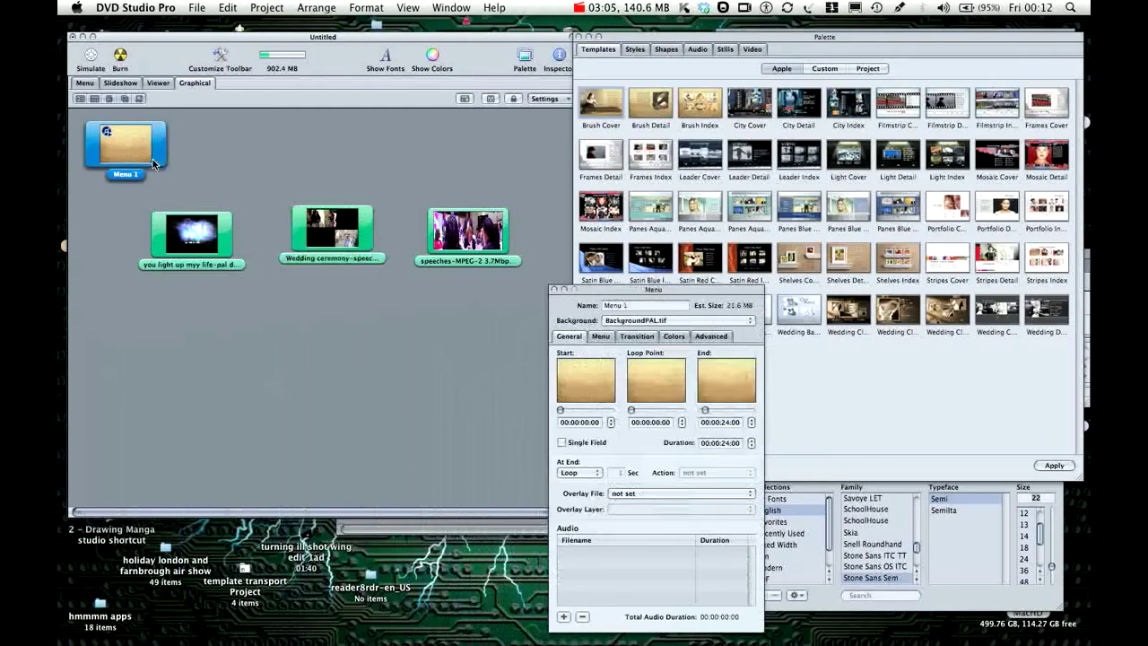
pyautogui.click(206, 250)
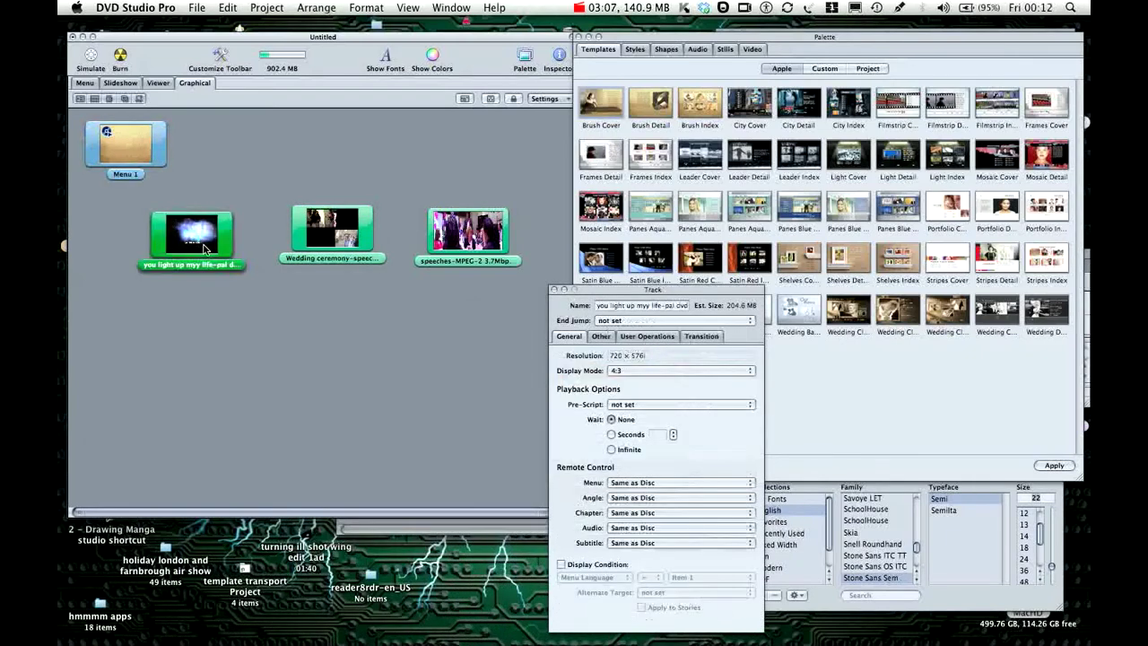
pyautogui.click(344, 252)
pyautogui.click(469, 255)
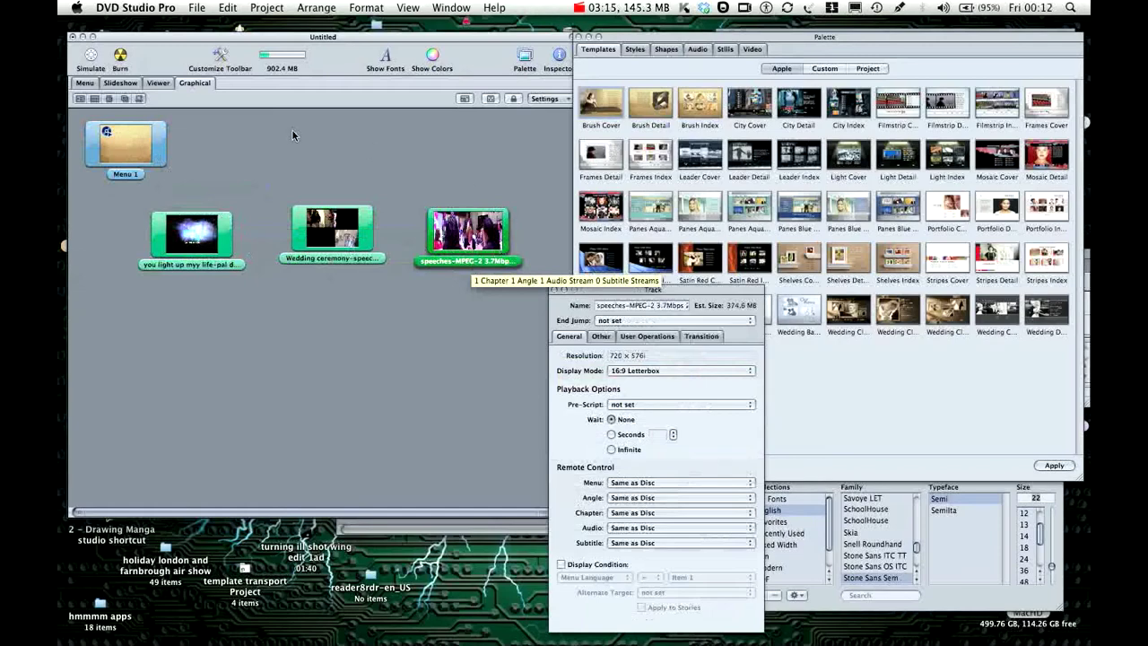
pyautogui.click(162, 139)
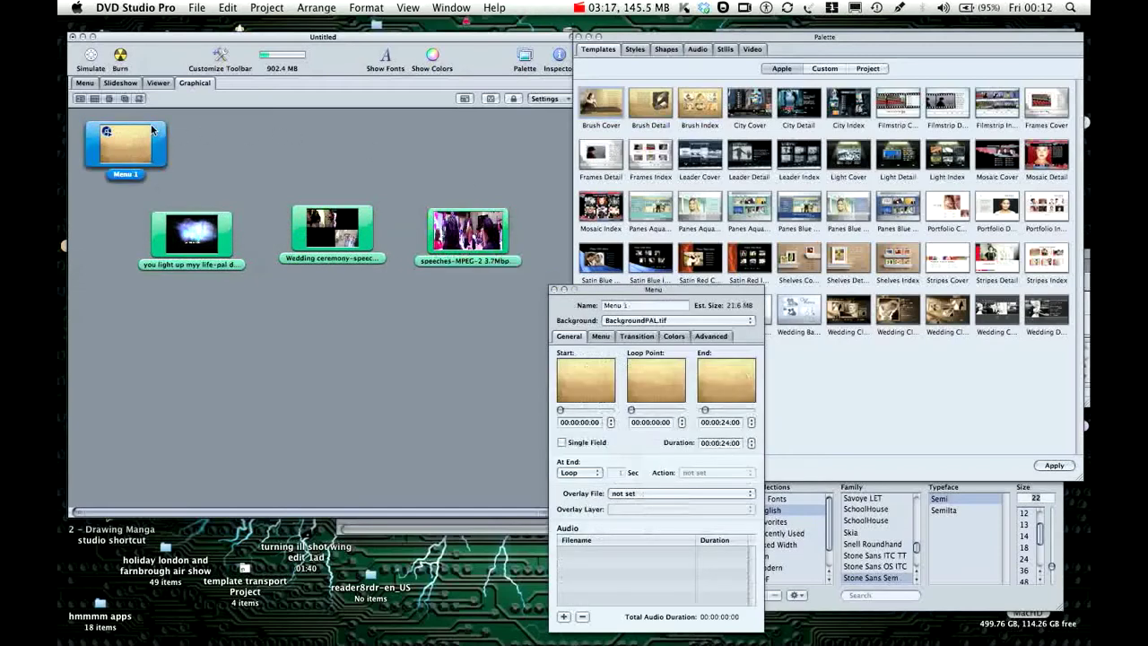
# Change Button 1's label from 'Button One' to 'play all' and nudge it left
pyautogui.click(86, 84)
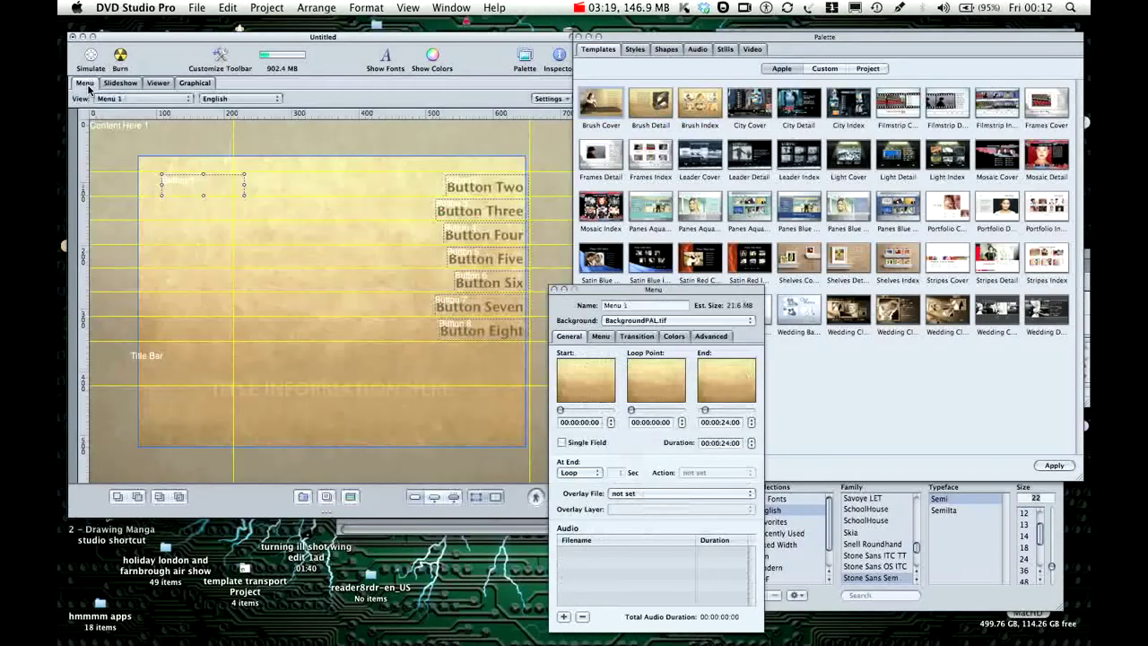
pyautogui.click(221, 192)
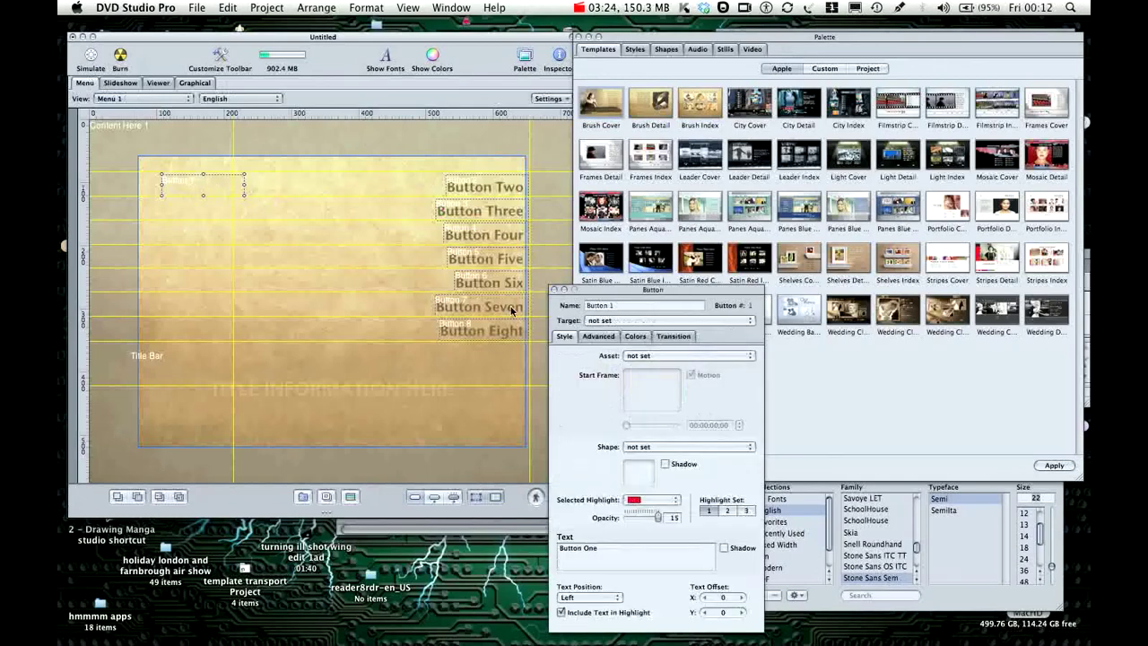
pyautogui.moveTo(630, 292); pyautogui.dragTo(577, 269)
pyautogui.moveTo(551, 527); pyautogui.dragTo(502, 527)
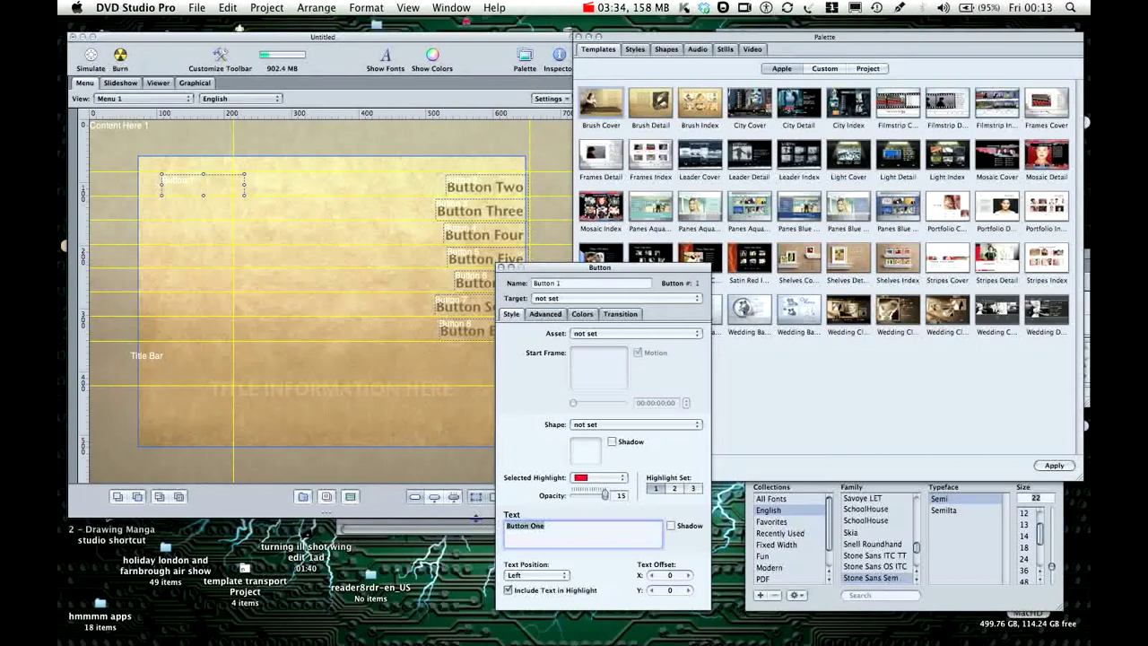
pyautogui.write('play all')
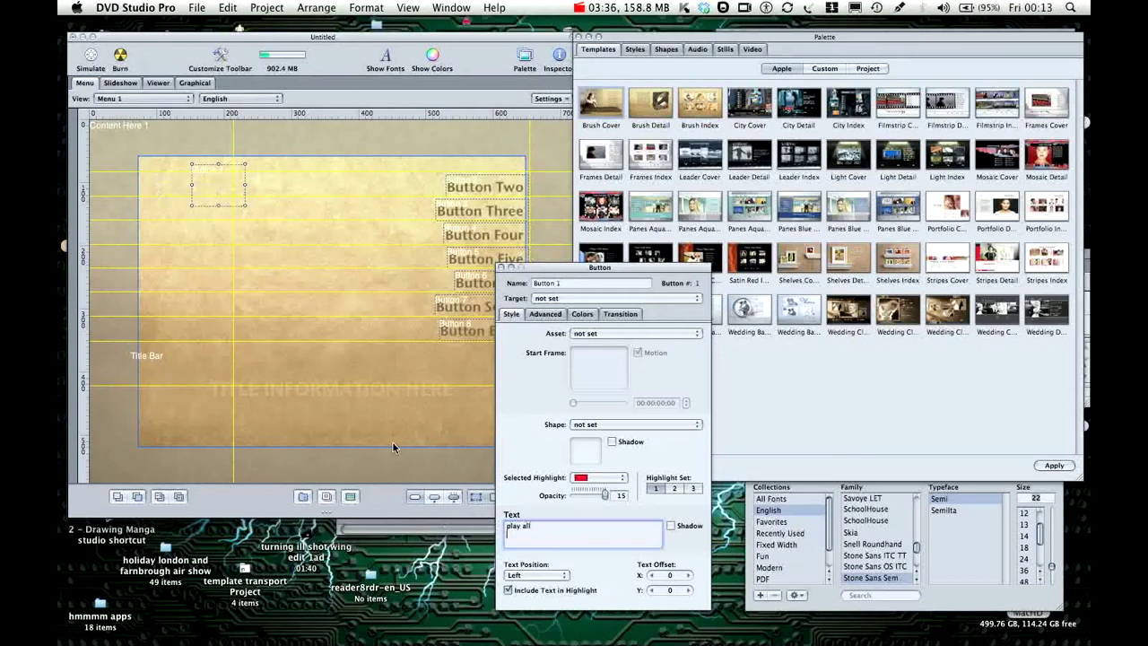
pyautogui.click(412, 418)
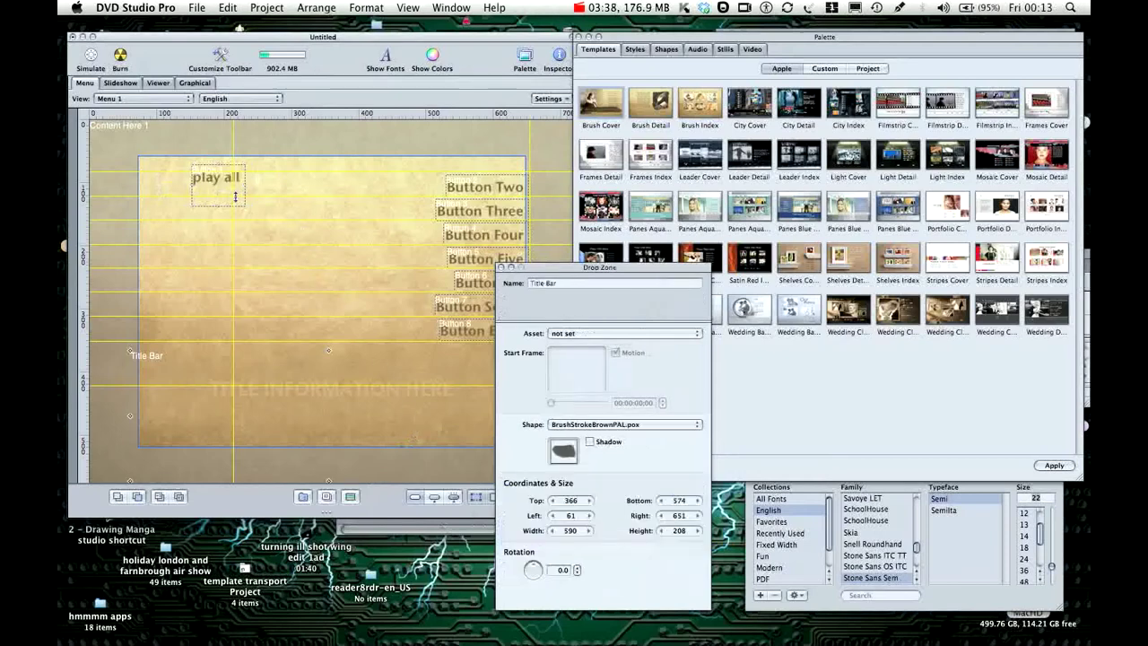
pyautogui.moveTo(206, 183); pyautogui.dragTo(175, 185)
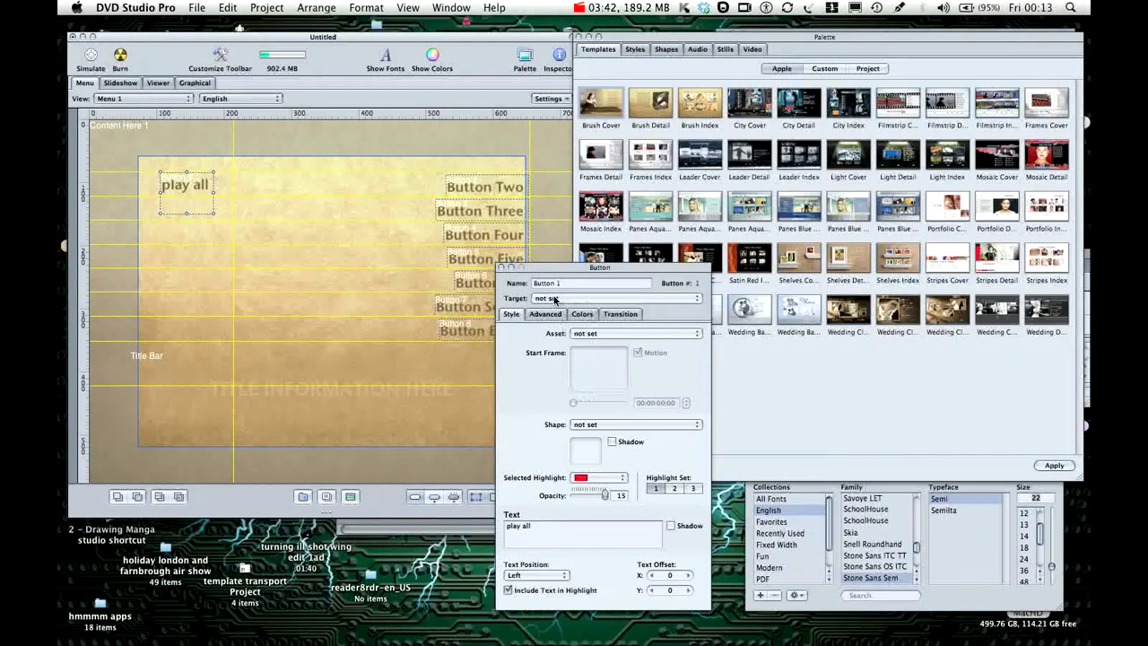
pyautogui.moveTo(565, 269); pyautogui.dragTo(551, 269)
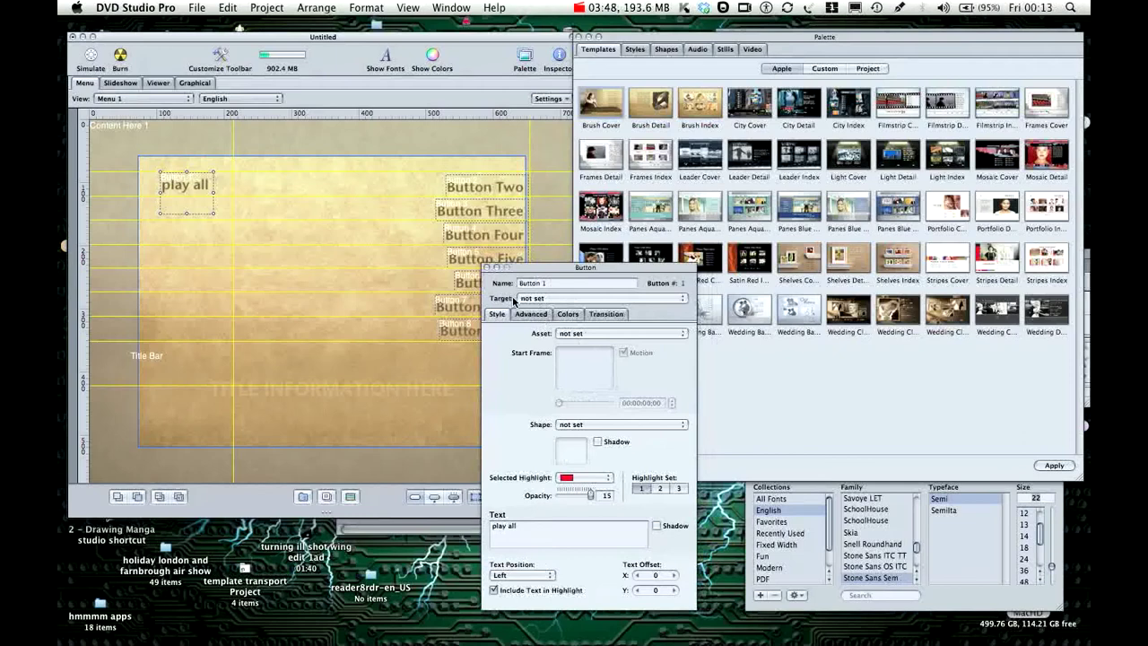
# Set the play all button's target to the you light up myy life-pal dvd1 track
pyautogui.click(534, 300)
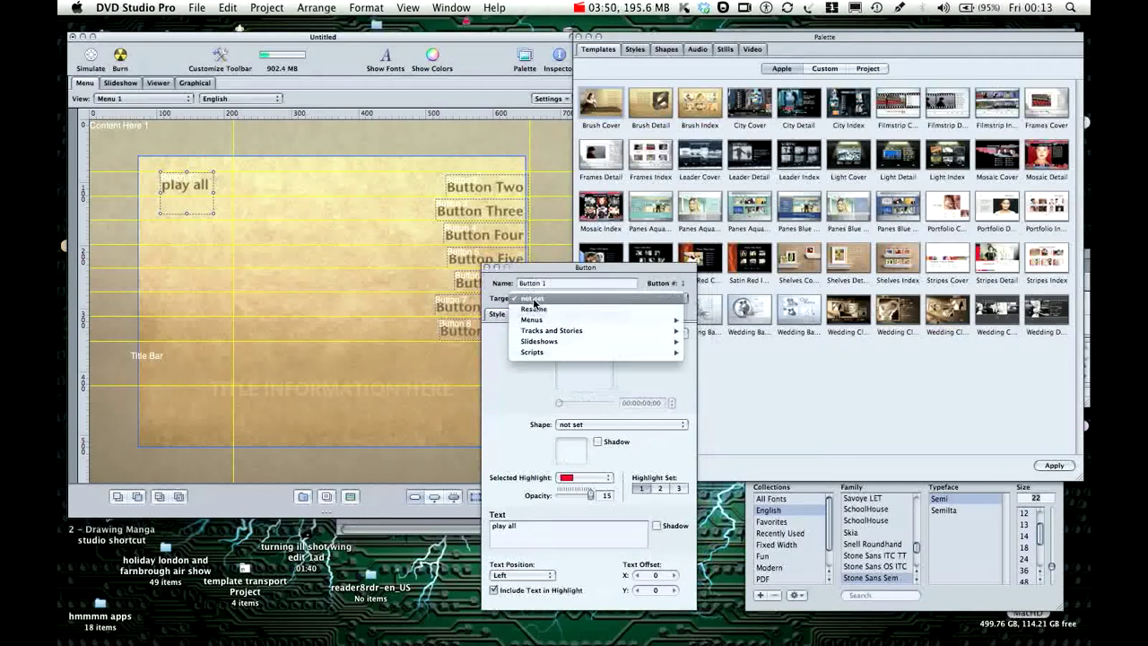
pyautogui.moveTo(549, 333)
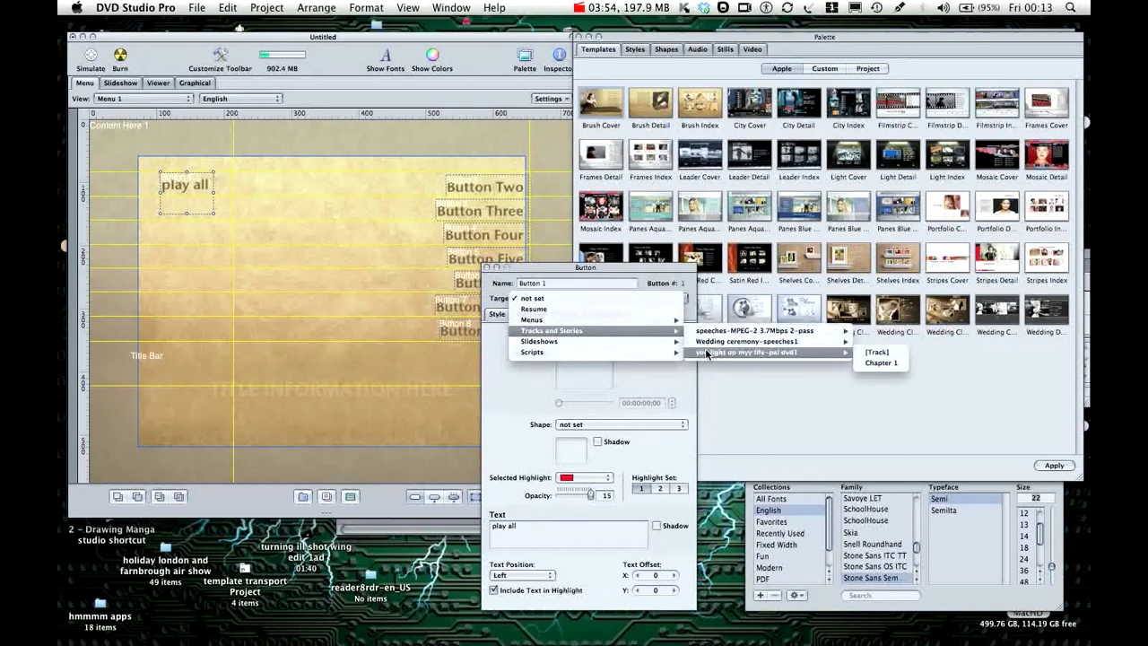
pyautogui.moveTo(740, 352)
pyautogui.click(863, 355)
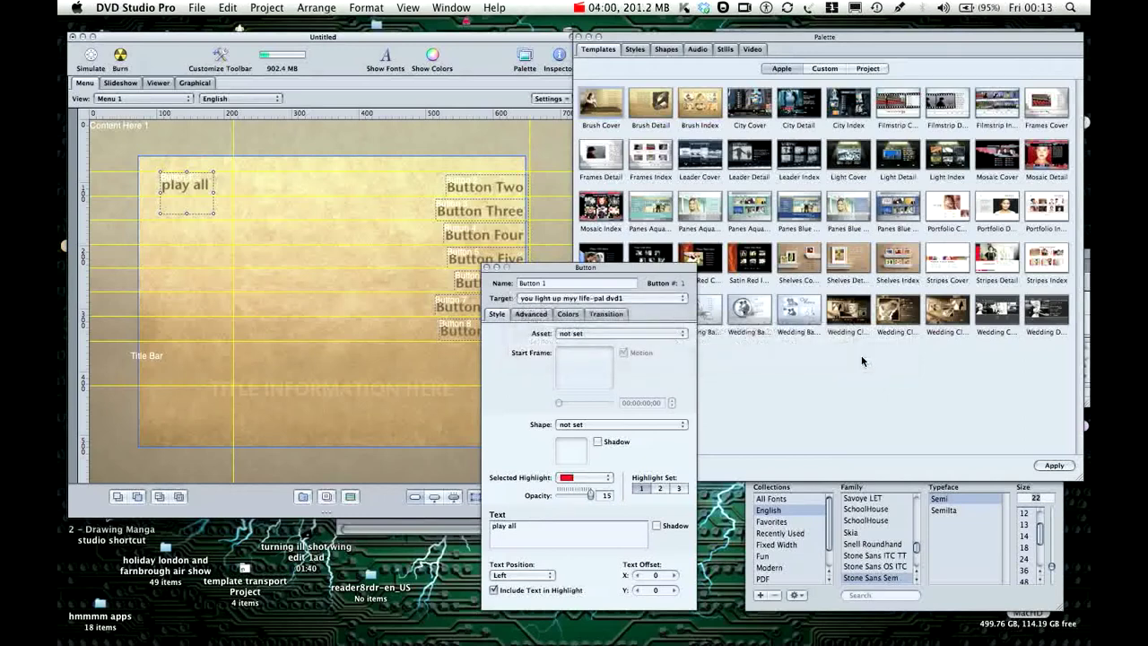
# Set the you light up myy life track's end jump to the Wedding ceremony track
pyautogui.click(205, 83)
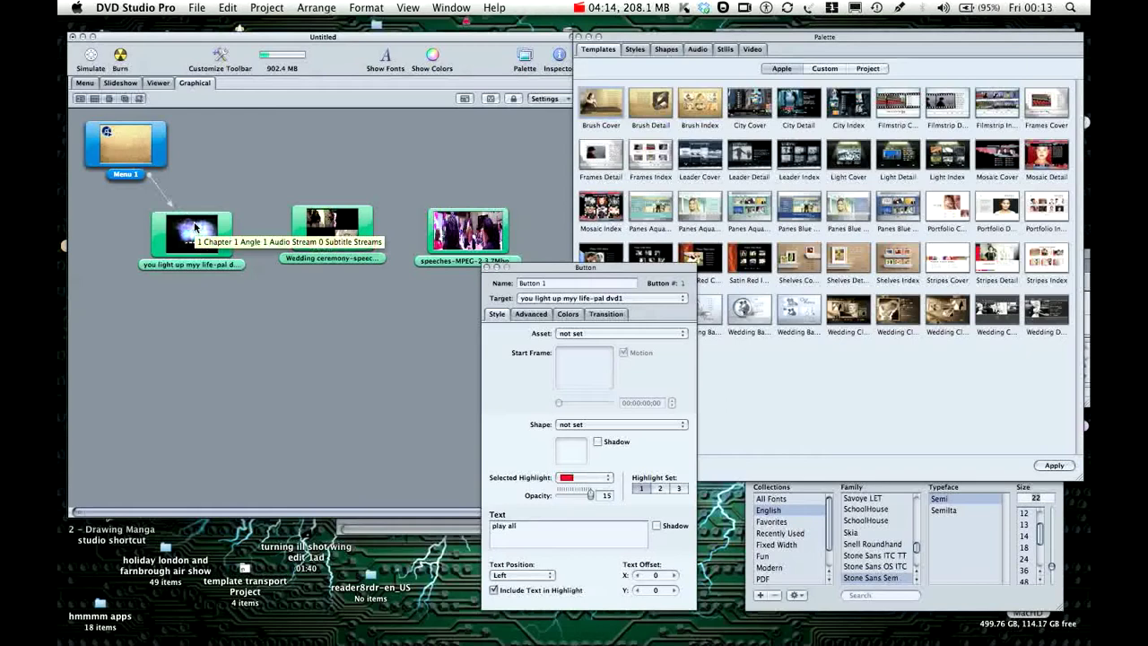
pyautogui.click(195, 227)
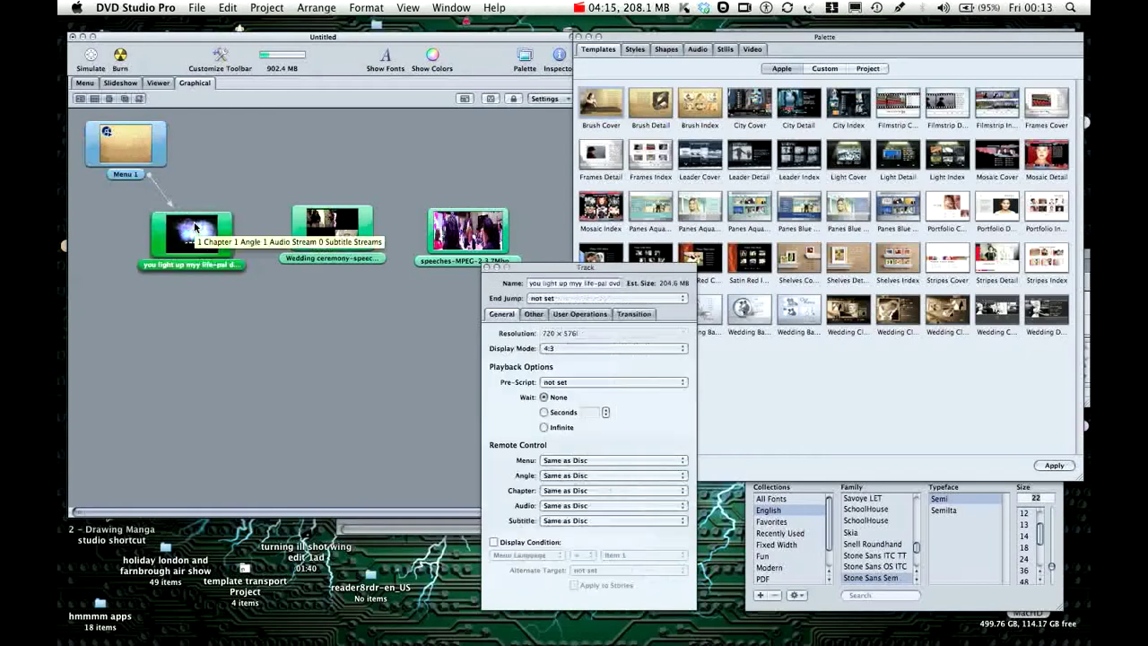
pyautogui.click(543, 300)
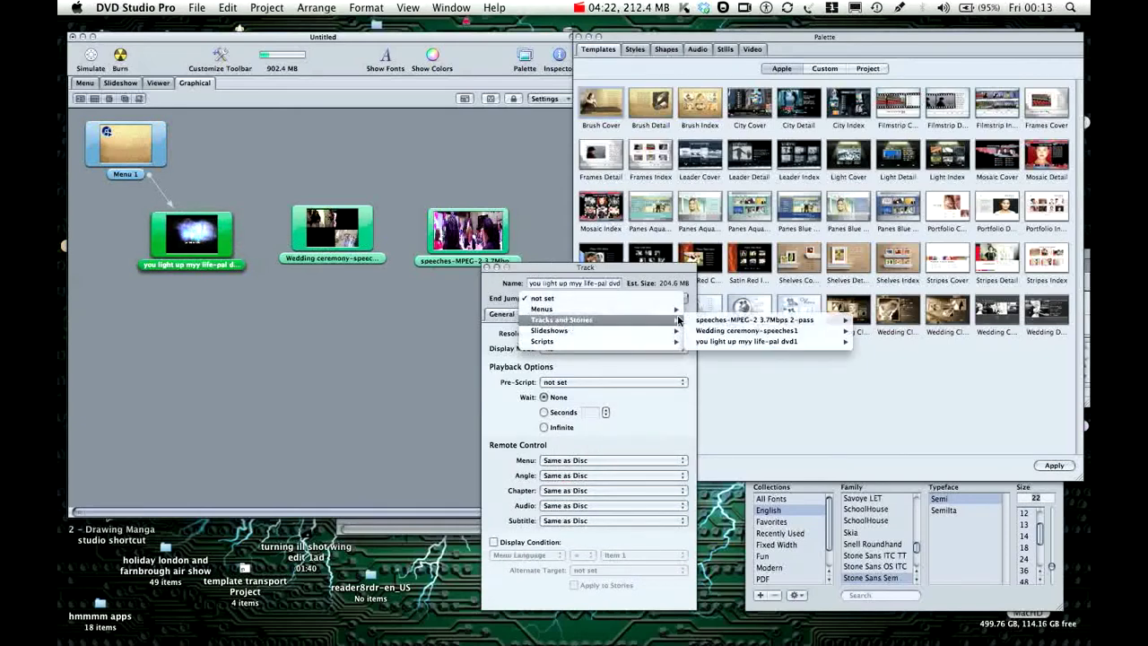
pyautogui.moveTo(704, 332)
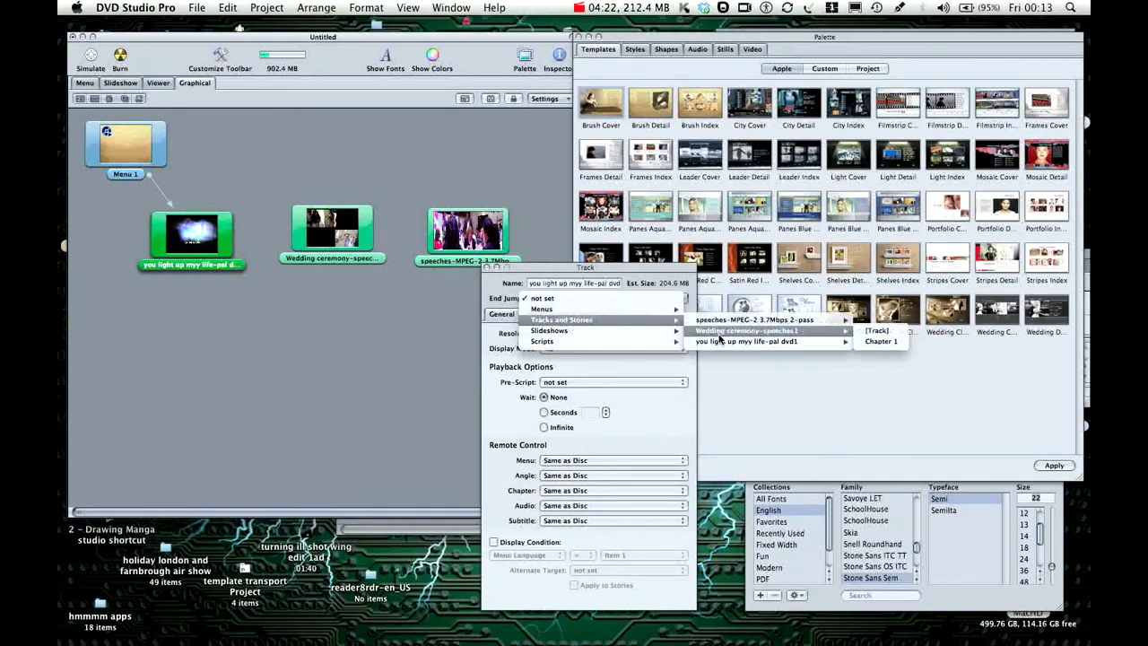
pyautogui.click(875, 331)
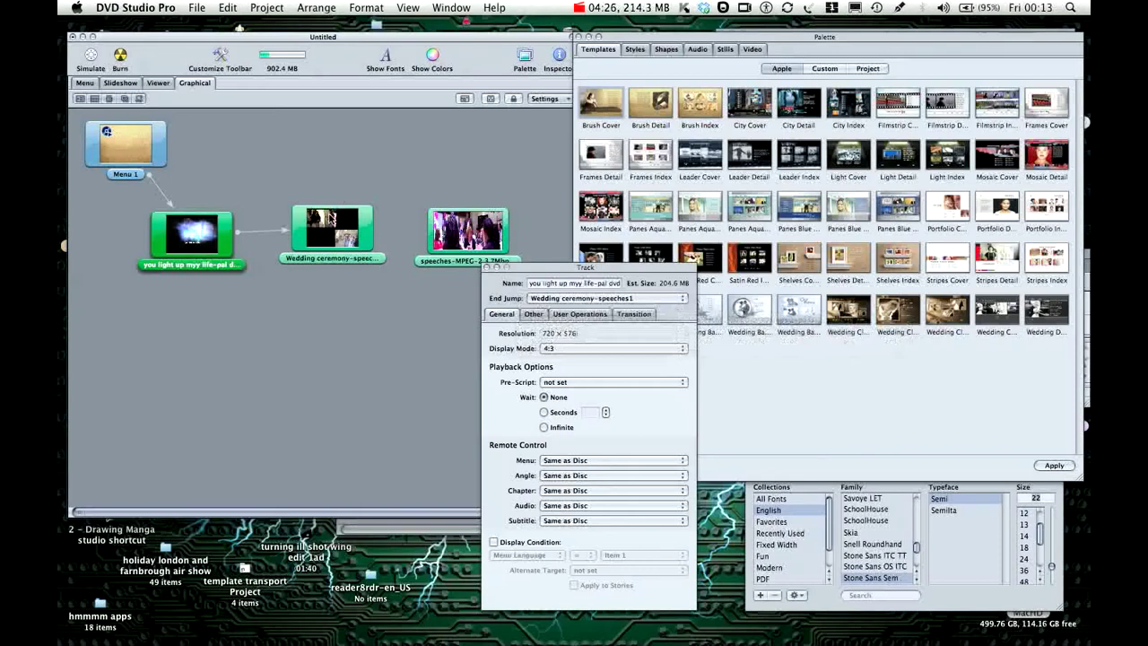
# Set the Wedding ceremony track's end jump to speeches-MPEG-2 Chapter 1
pyautogui.click(330, 224)
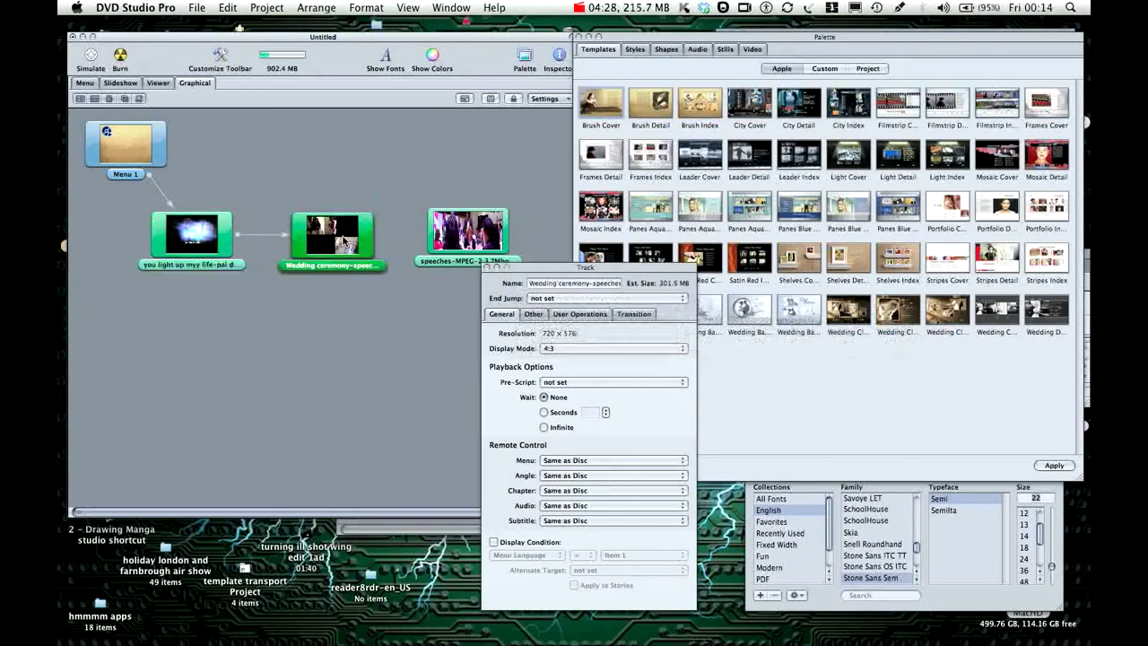
pyautogui.moveTo(369, 239)
pyautogui.click(569, 299)
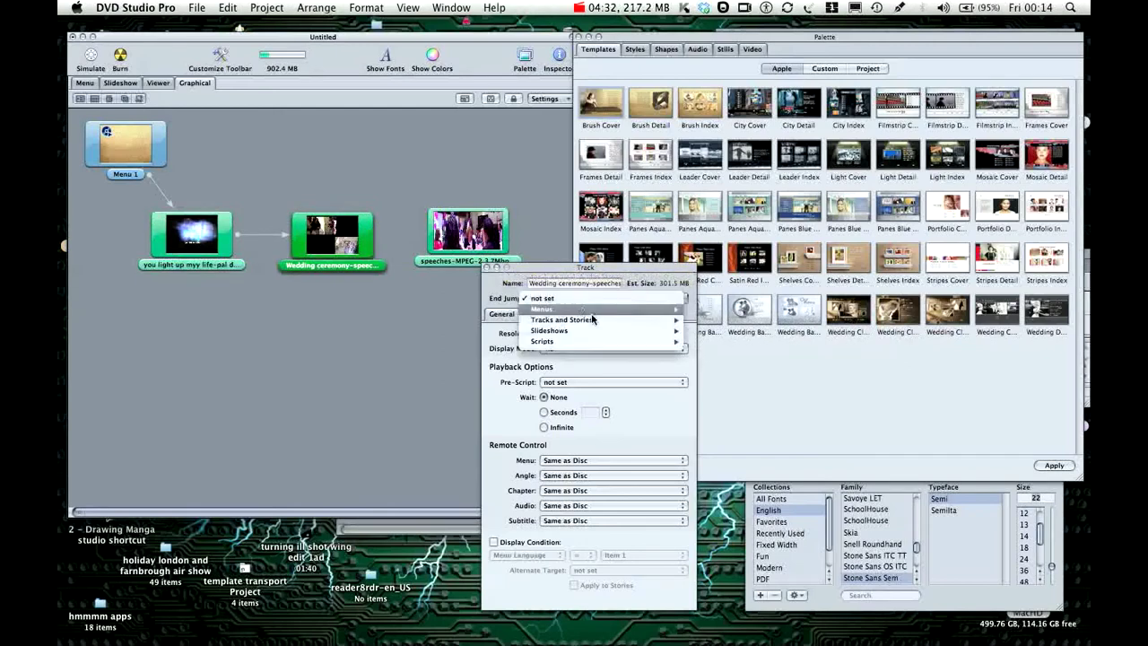
pyautogui.moveTo(638, 321)
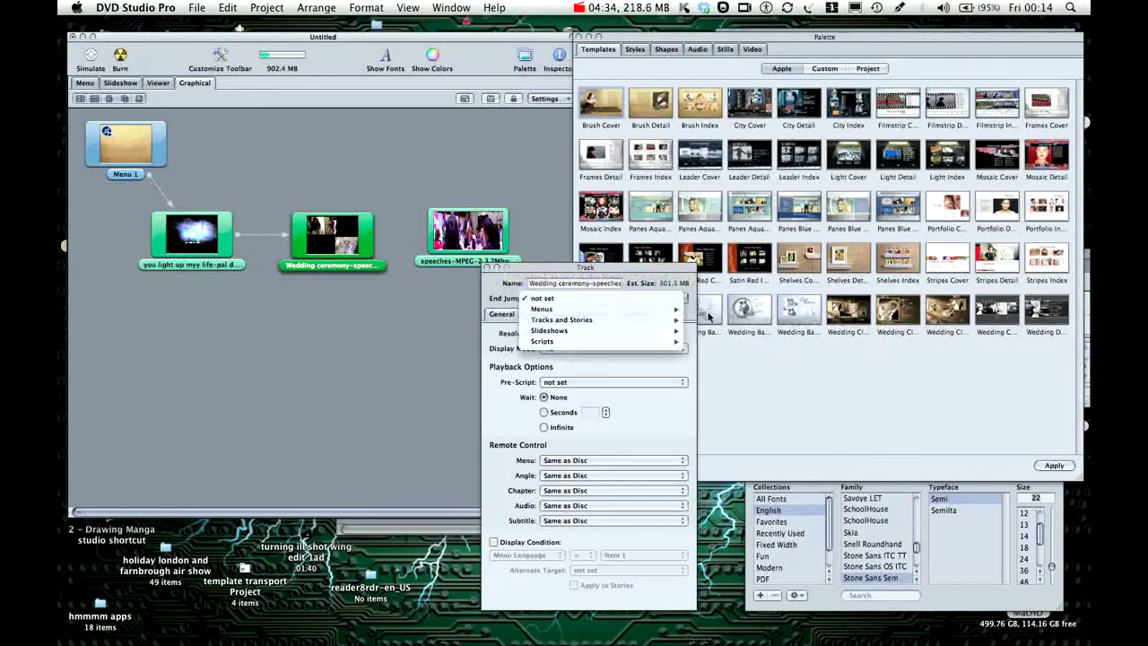
pyautogui.moveTo(698, 321)
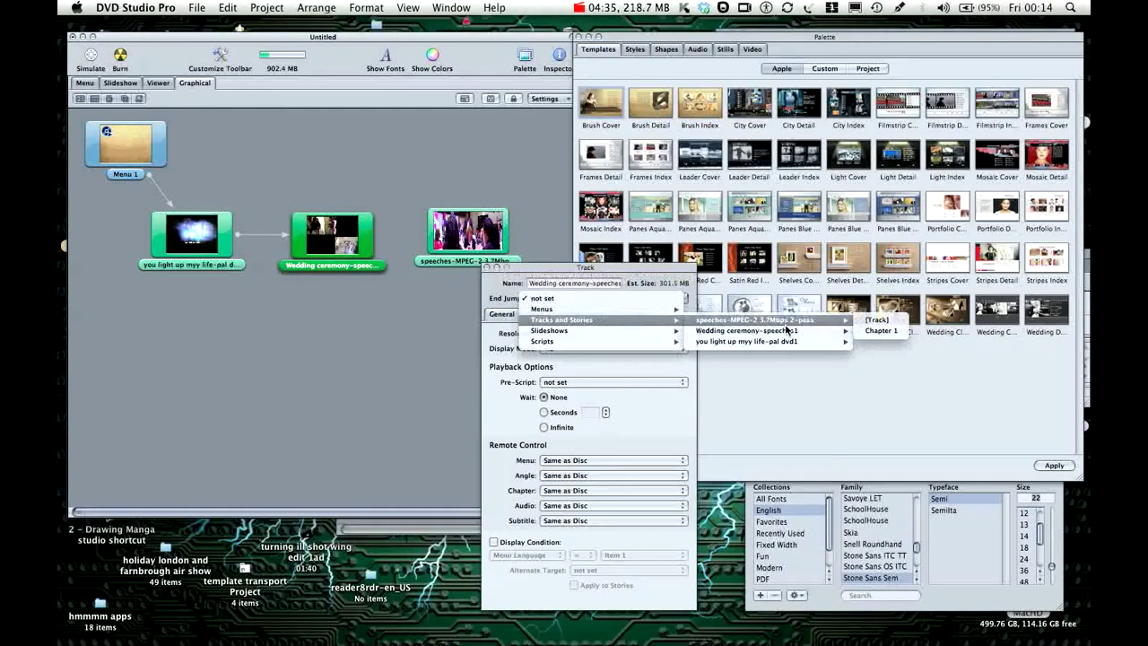
pyautogui.click(861, 328)
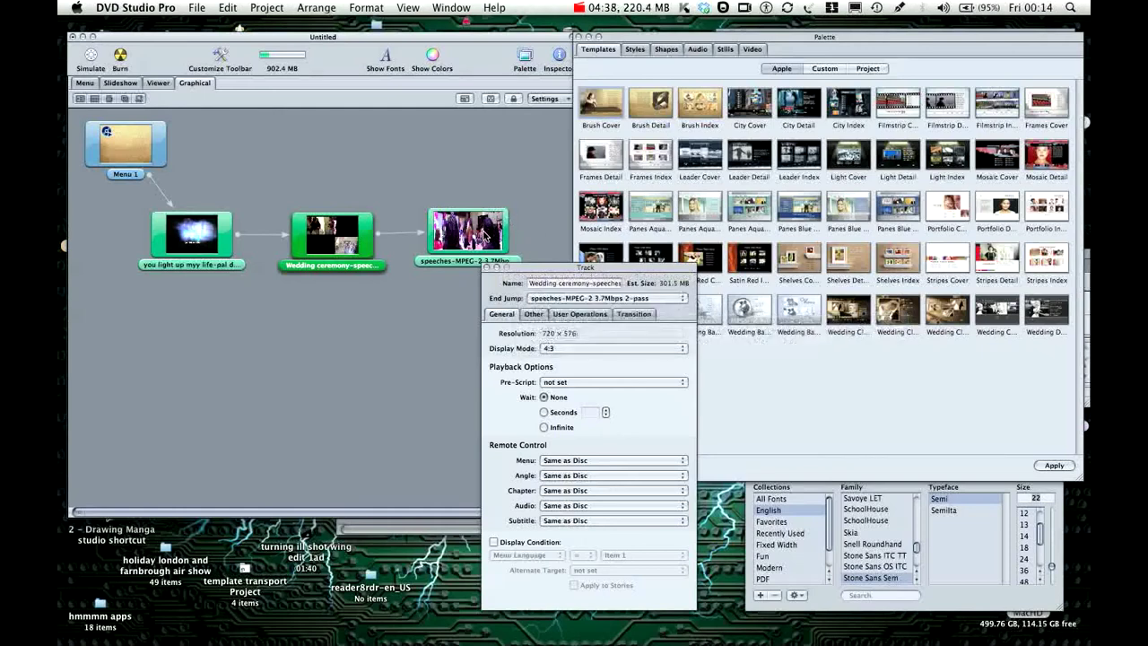
pyautogui.click(485, 239)
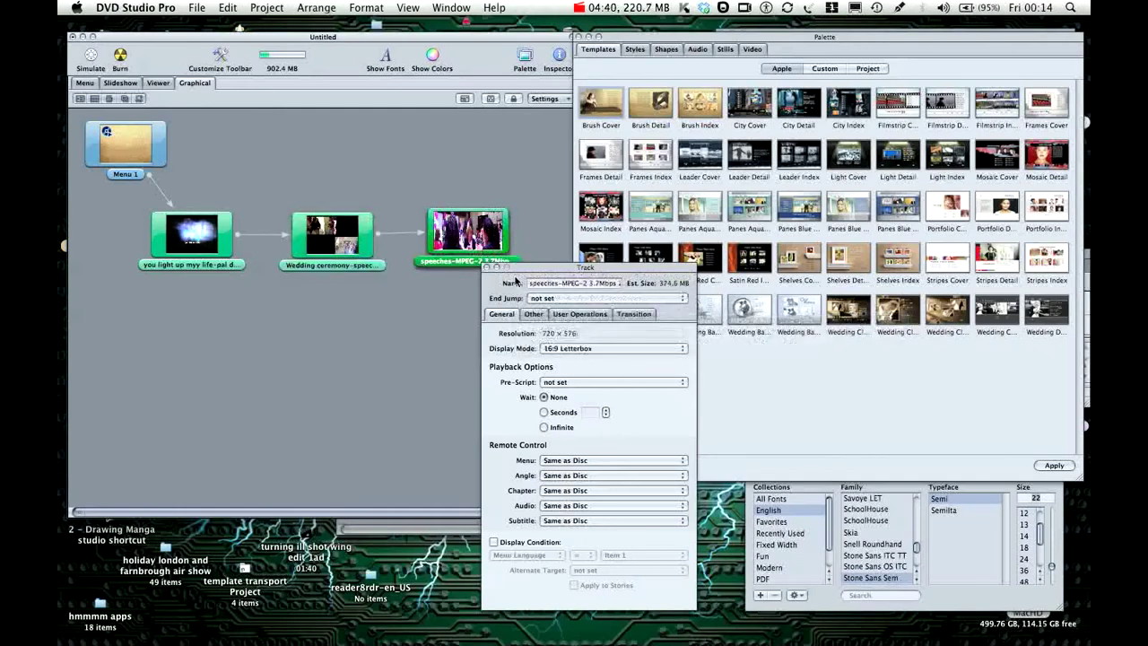
# Set the speeches track's end jump to Menu 1 and nudge its tile slightly lower
pyautogui.click(538, 298)
pyautogui.moveTo(588, 321)
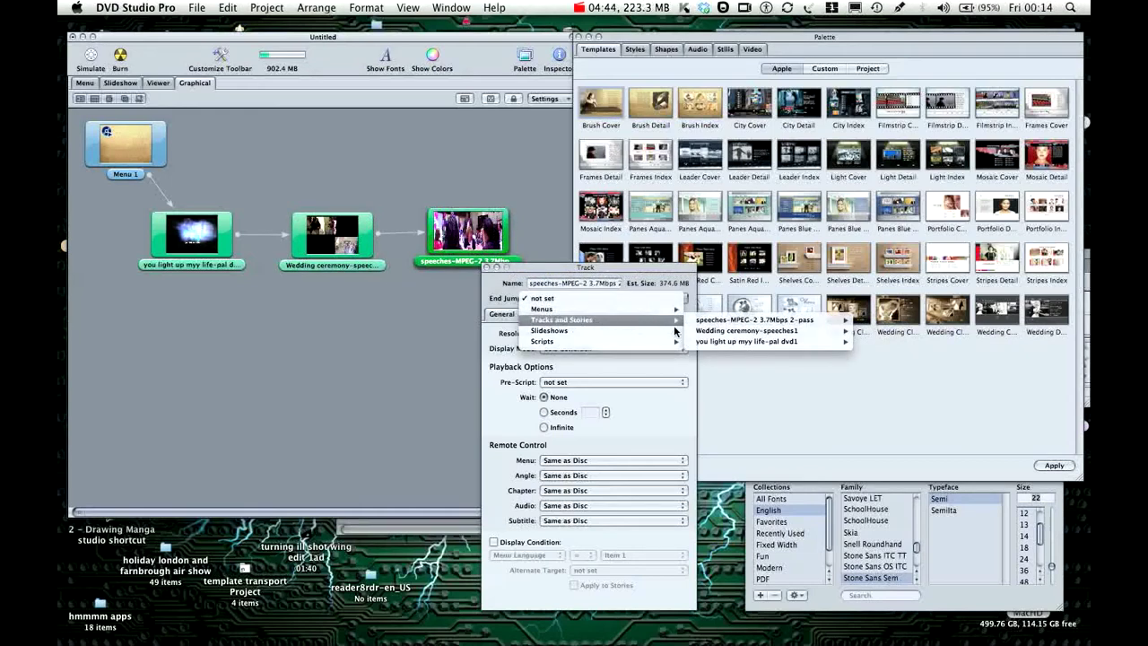
pyautogui.moveTo(628, 312)
pyautogui.moveTo(709, 309)
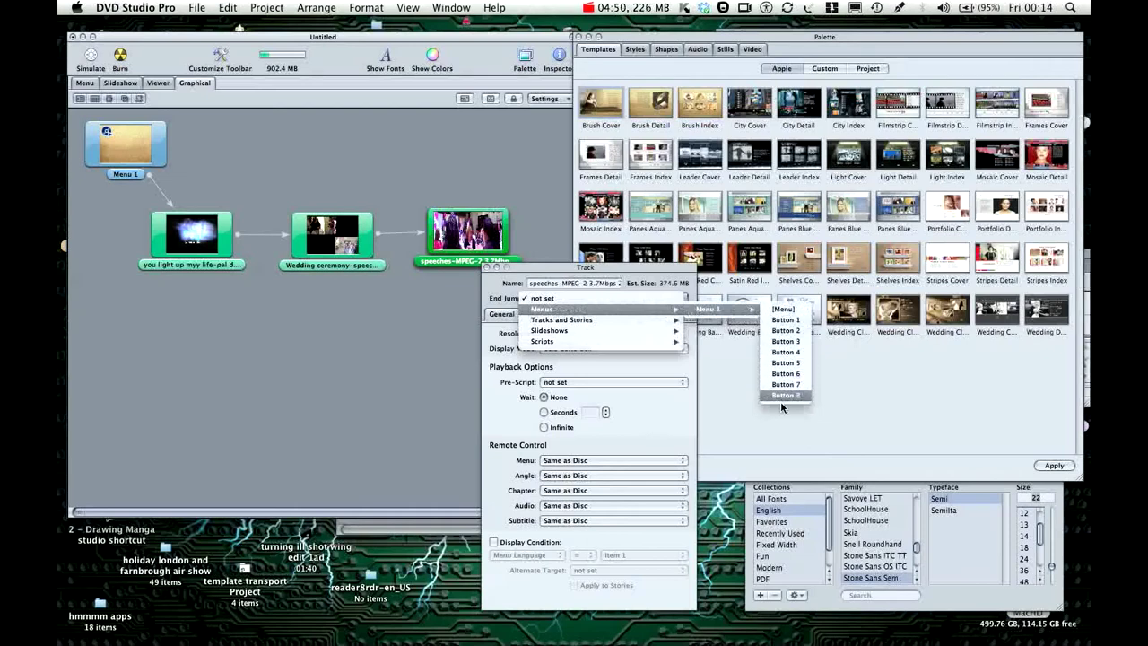
pyautogui.click(782, 309)
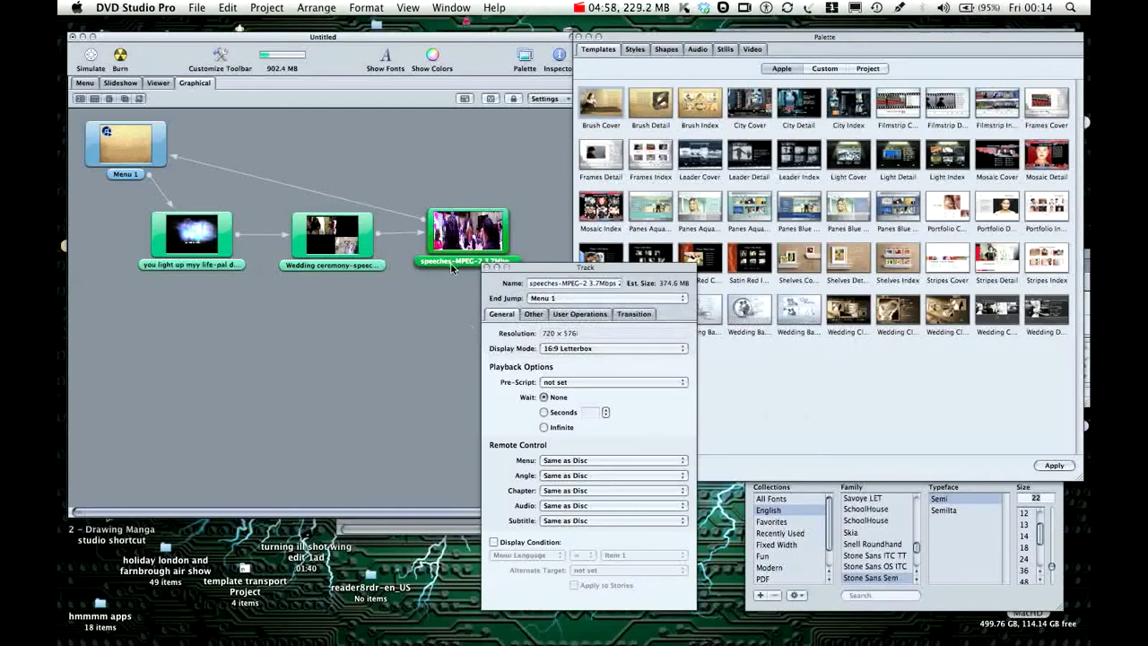
pyautogui.moveTo(451, 251); pyautogui.dragTo(452, 261)
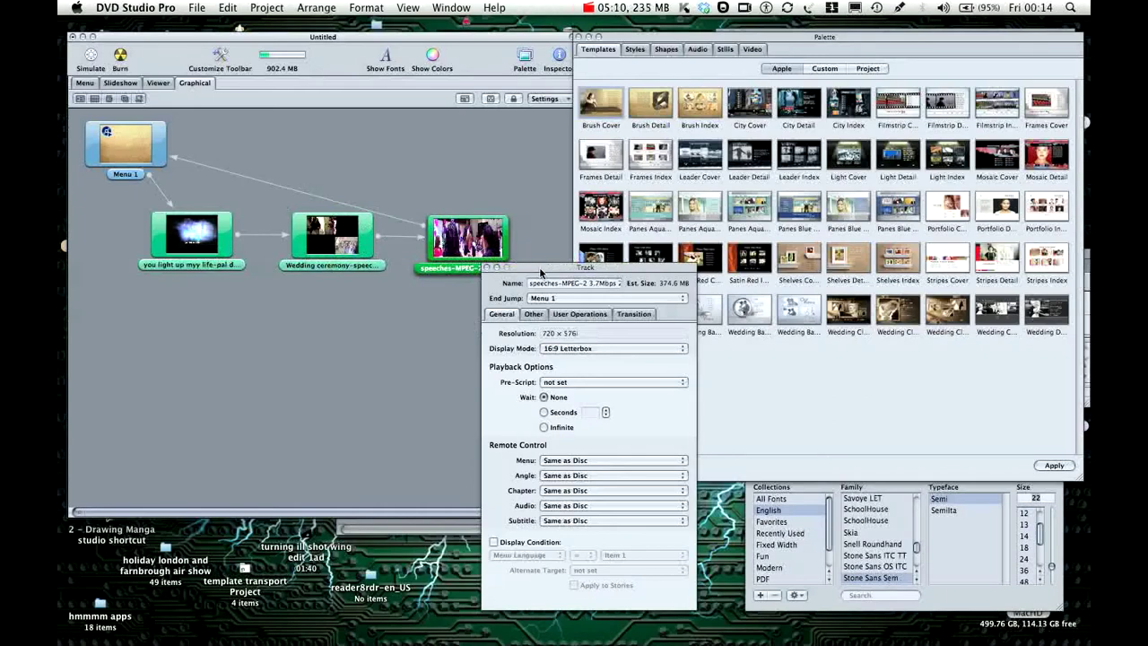
# Select the song, Wedding ceremony and speeches tracks, duplicate them with Cmd-D, and place the copies below
pyautogui.moveTo(541, 273); pyautogui.dragTo(694, 279)
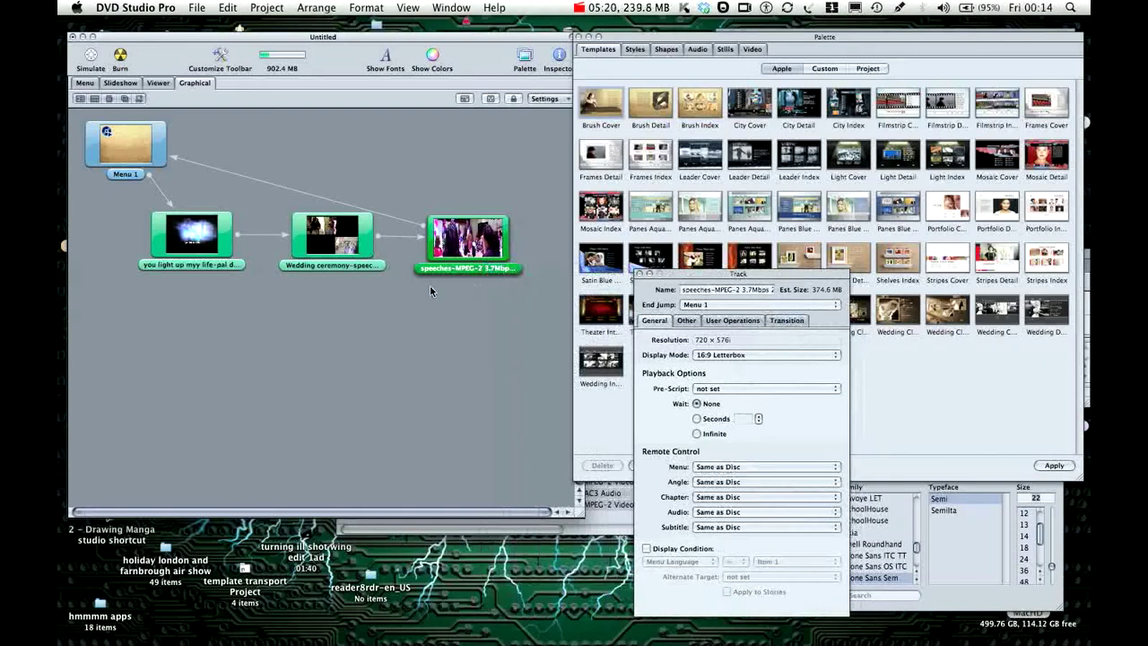
pyautogui.click(524, 286)
pyautogui.moveTo(522, 283); pyautogui.dragTo(186, 235)
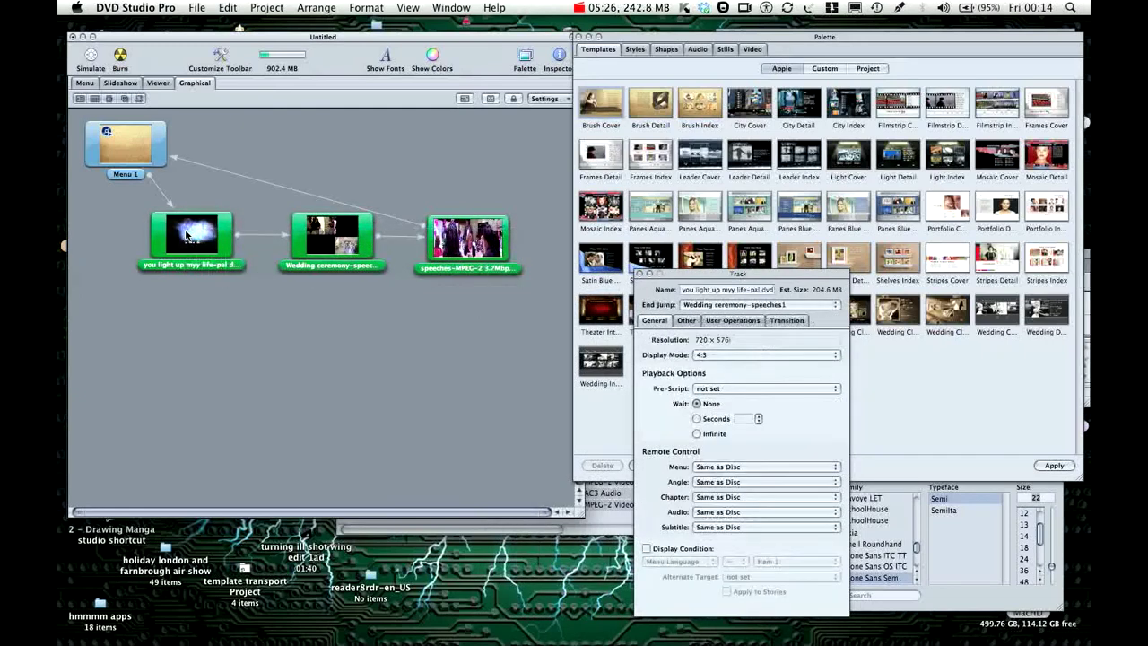
pyautogui.press('super+d')
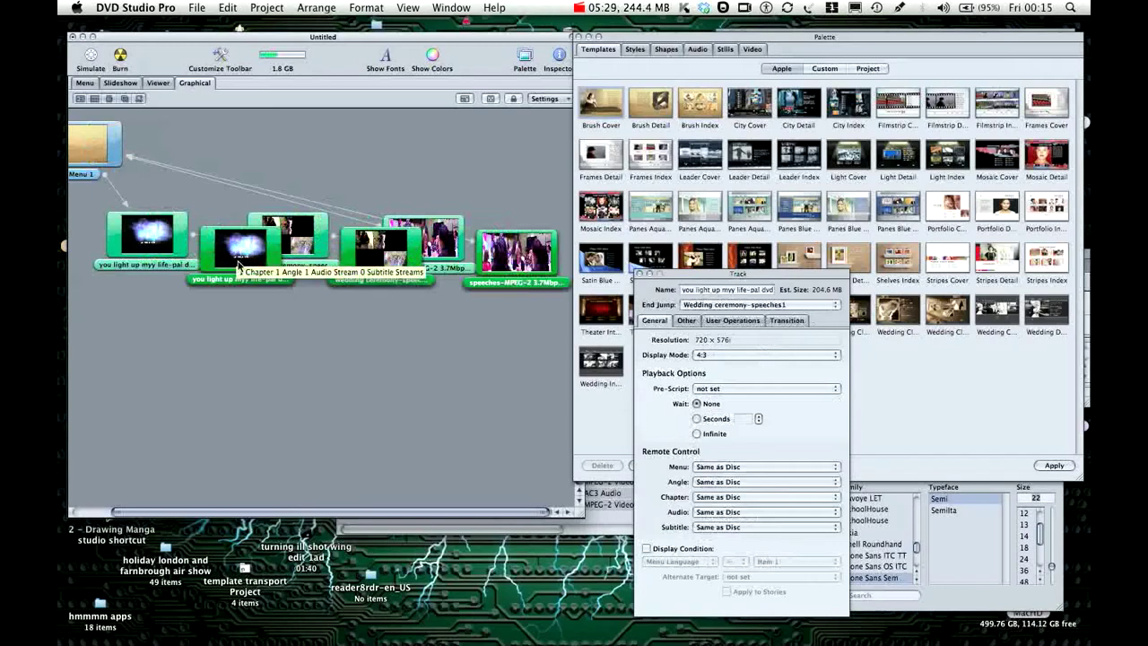
pyautogui.moveTo(239, 279); pyautogui.dragTo(154, 356)
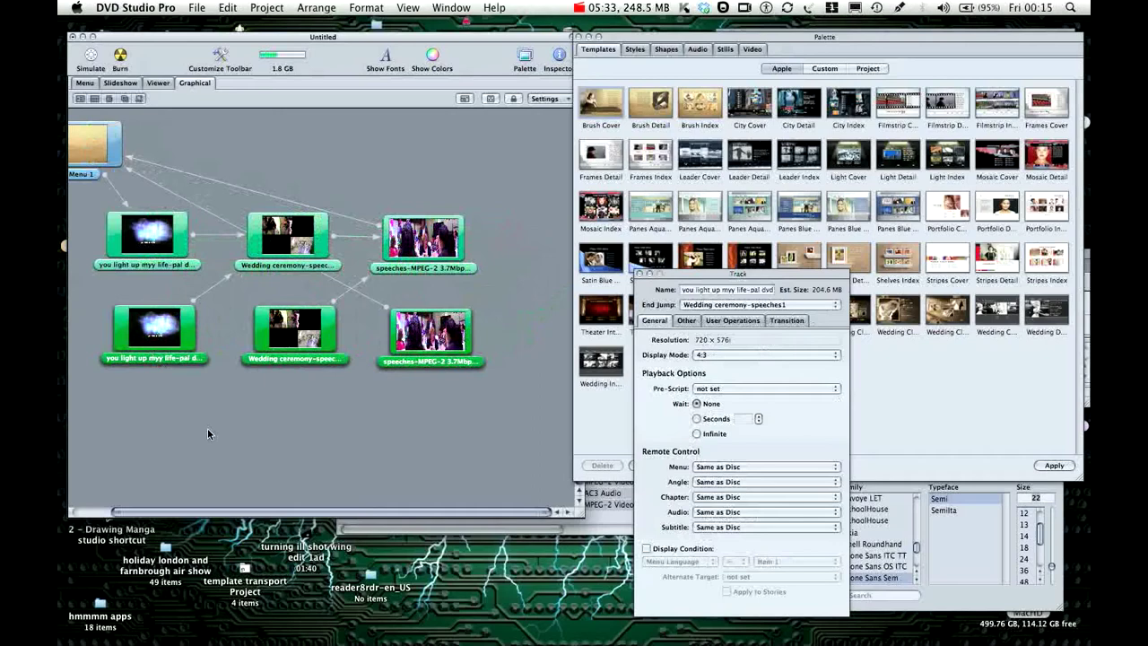
pyautogui.moveTo(231, 508); pyautogui.dragTo(175, 523)
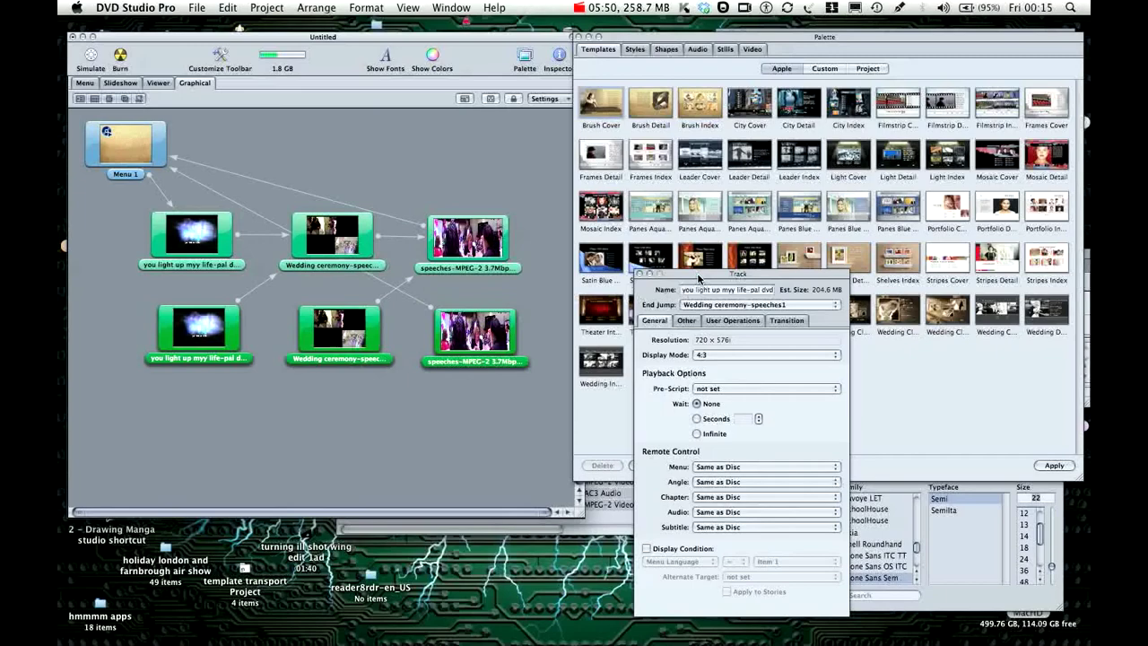
# Set the End Jump of the second-row song copy and Wedding ceremony copy to Menu 1
pyautogui.moveTo(697, 274); pyautogui.dragTo(609, 260)
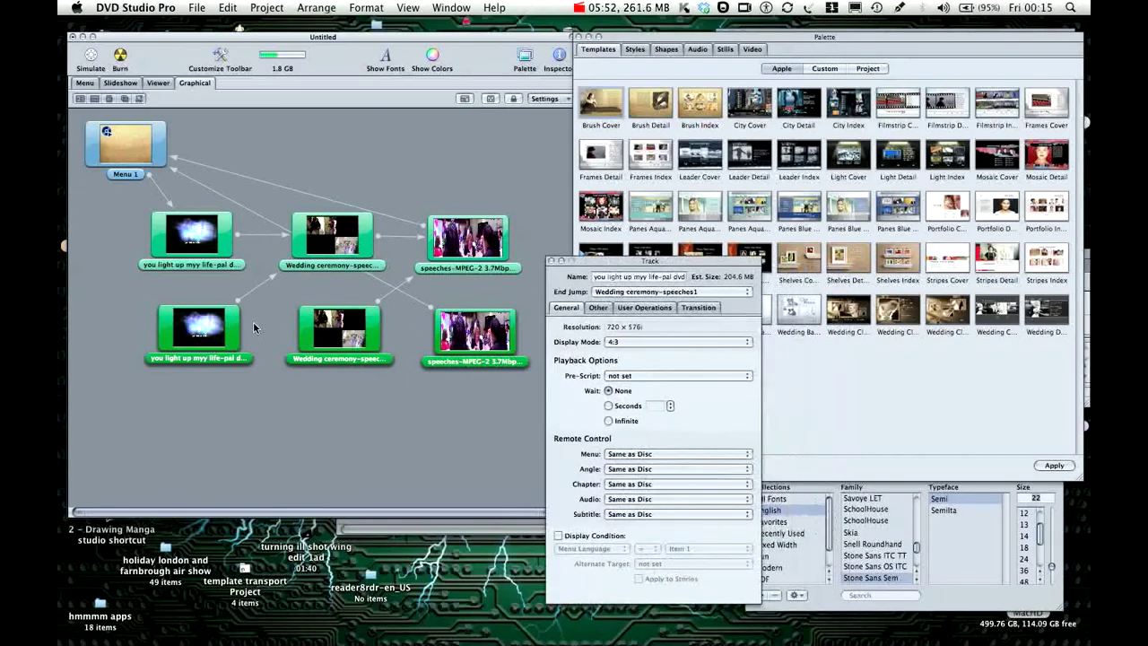
pyautogui.click(200, 330)
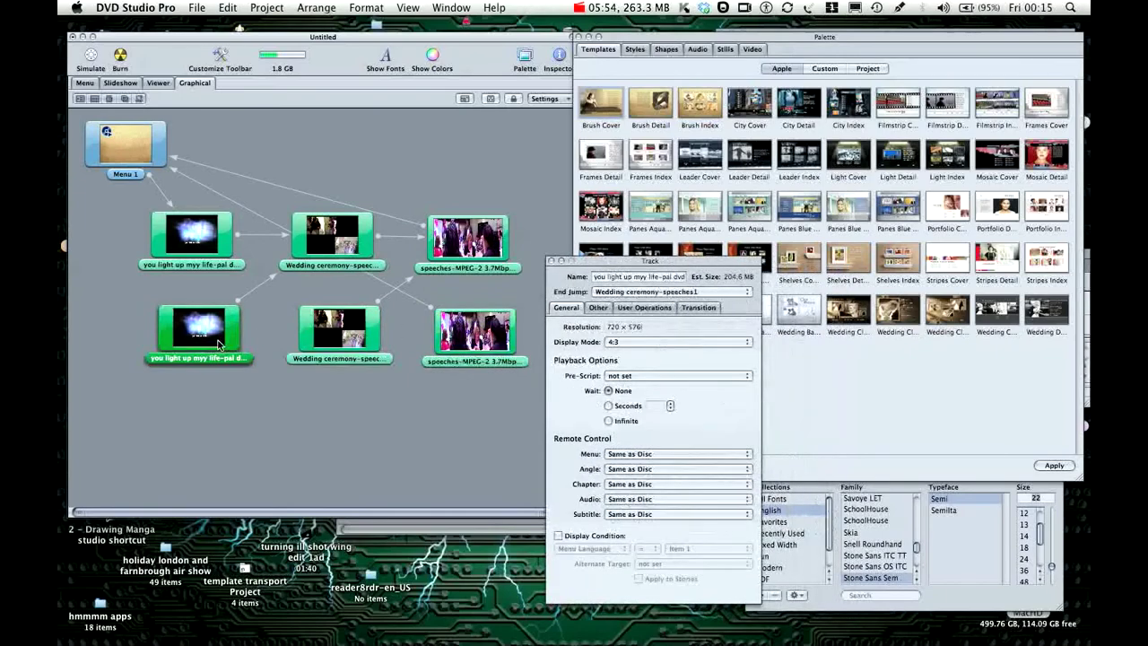
pyautogui.click(613, 291)
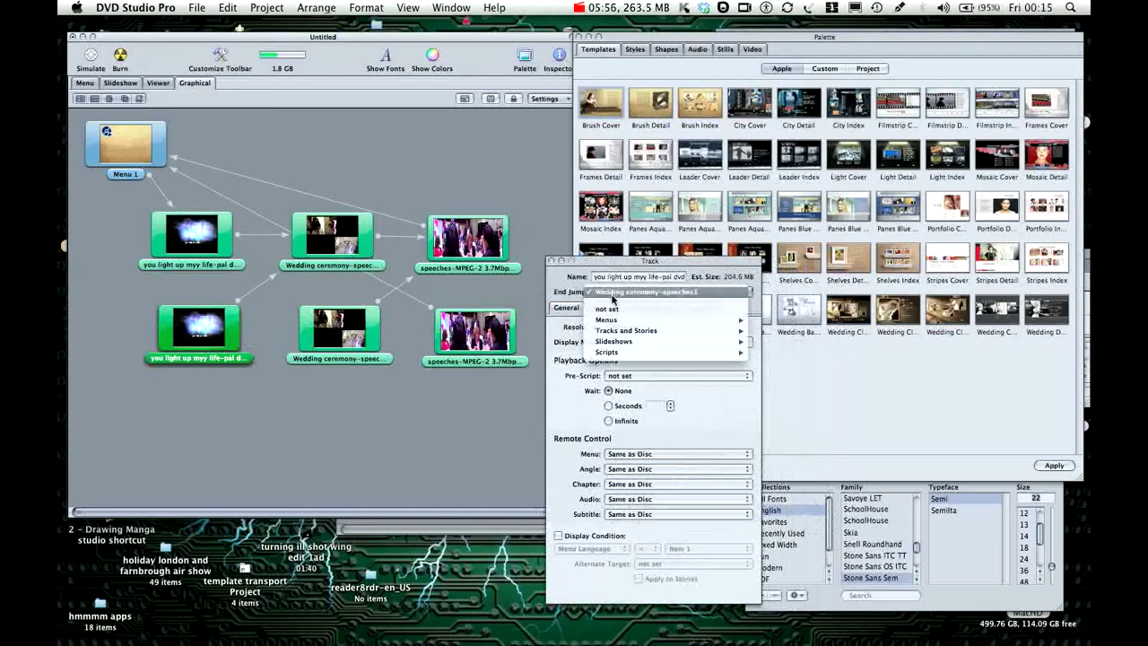
pyautogui.moveTo(634, 322)
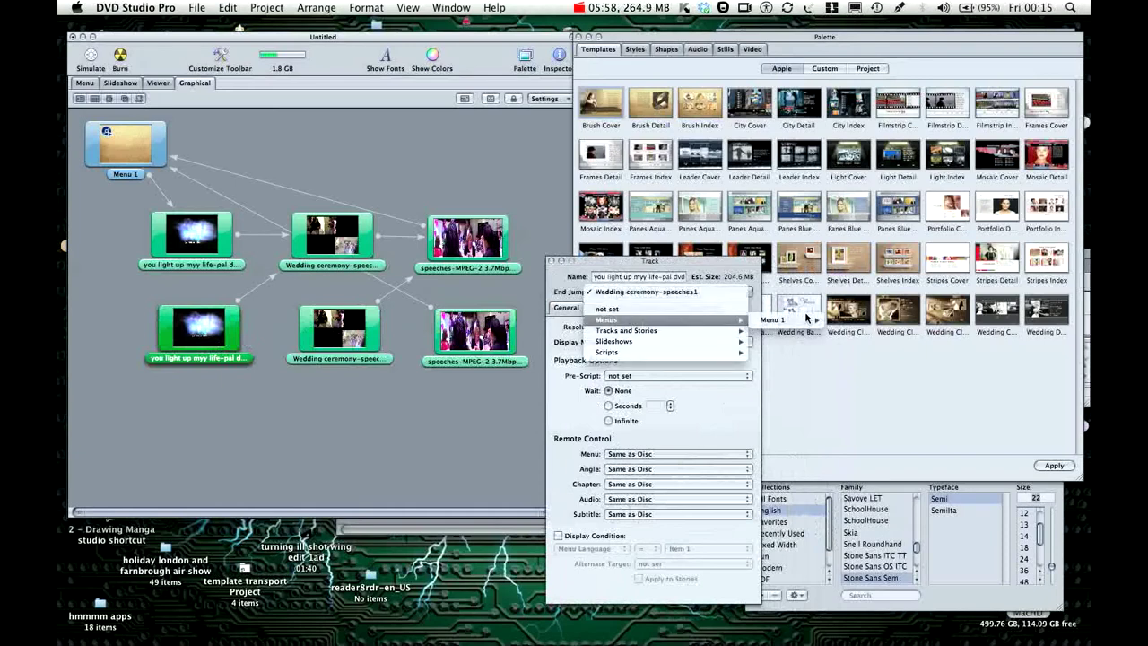
pyautogui.click(832, 321)
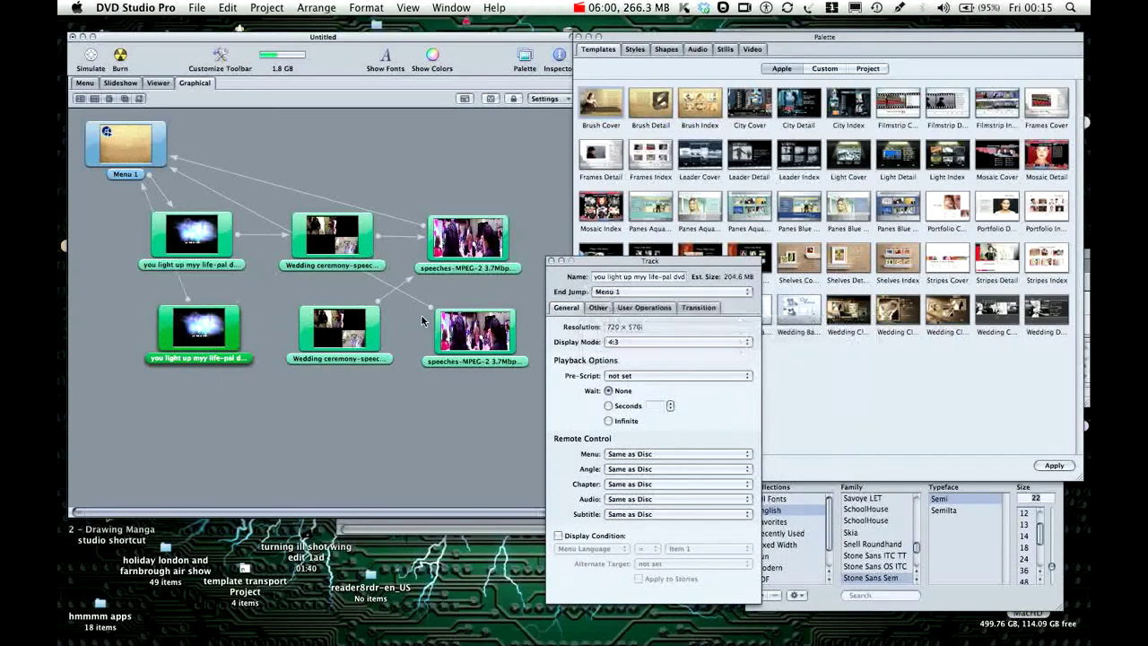
pyautogui.click(355, 324)
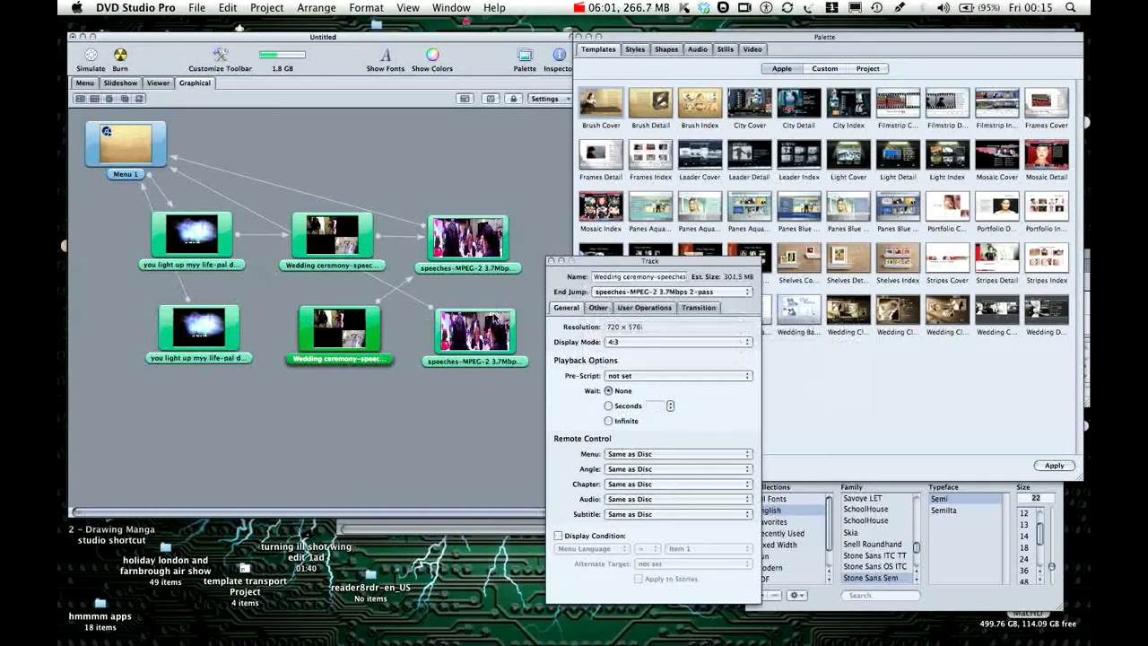
pyautogui.click(649, 293)
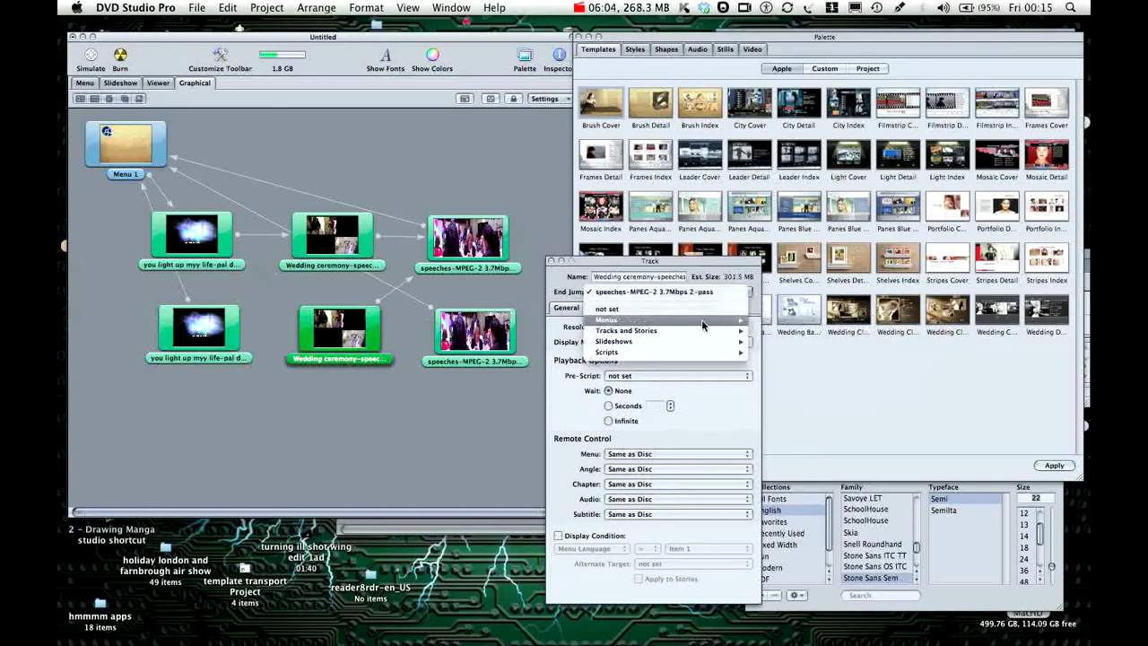
pyautogui.moveTo(702, 320)
pyautogui.moveTo(762, 320)
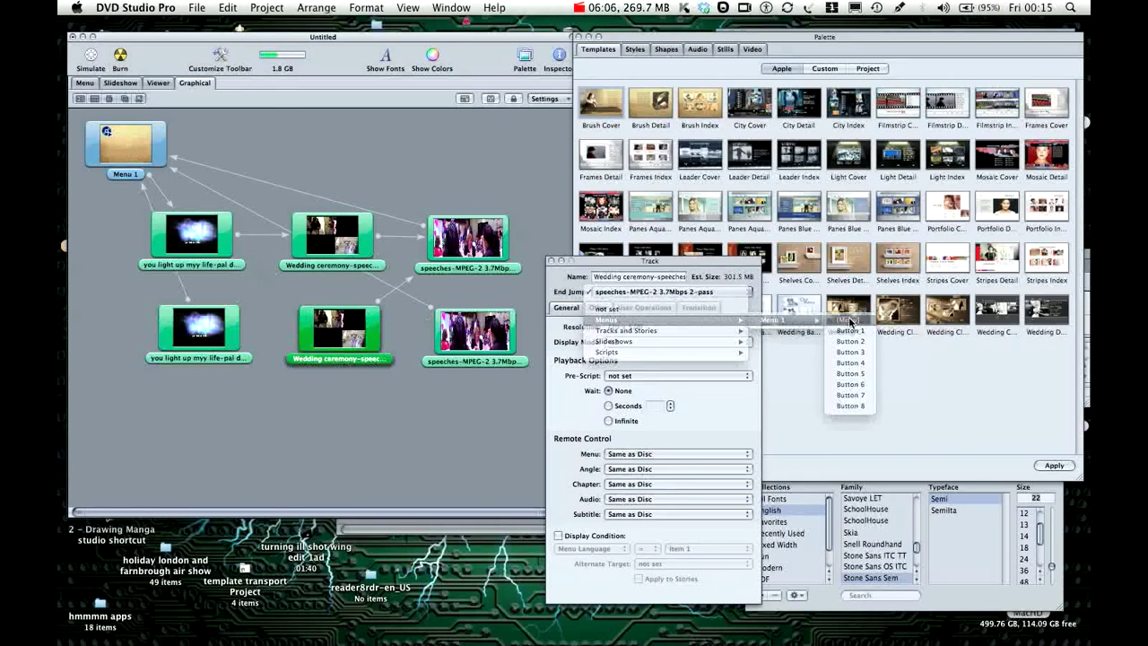
pyautogui.click(849, 320)
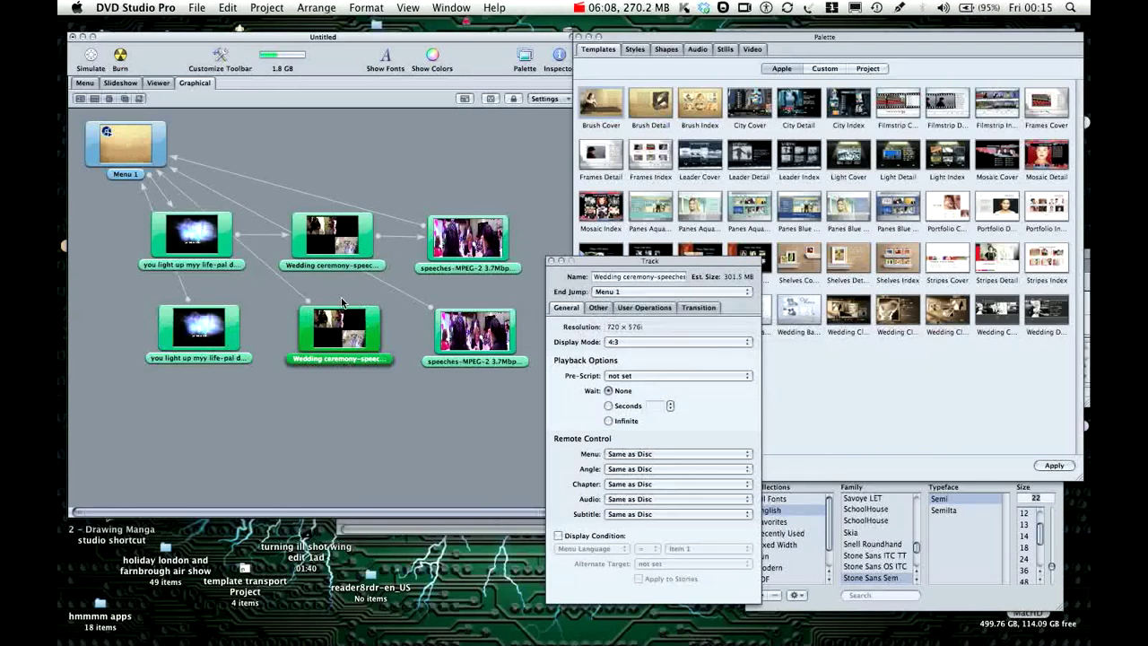
pyautogui.click(130, 140)
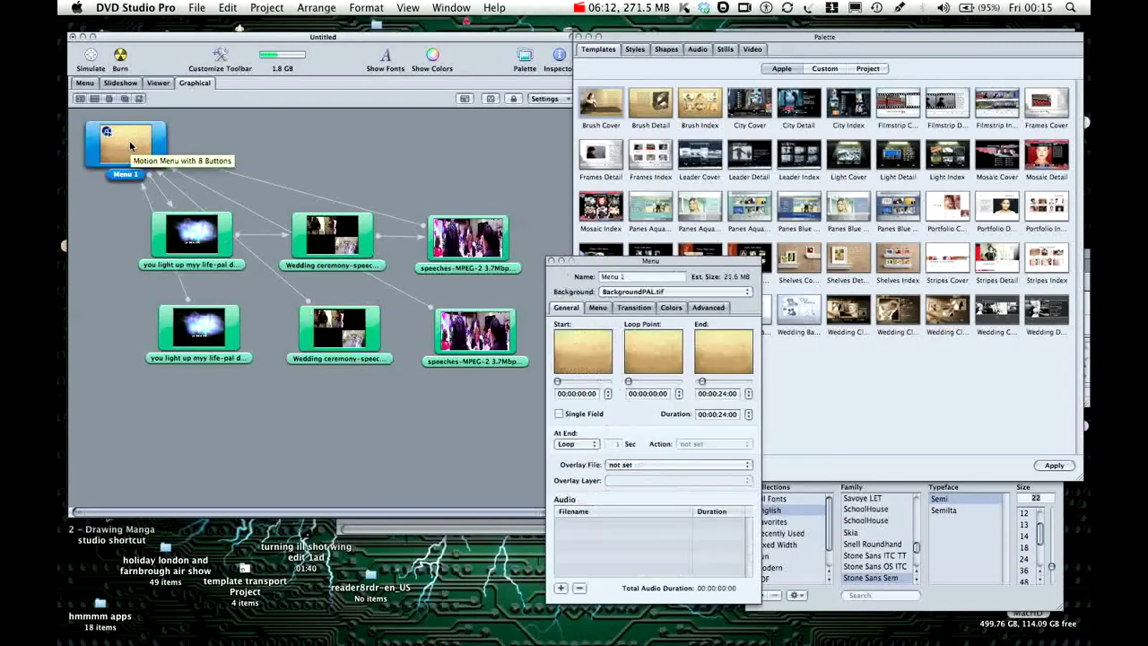
pyautogui.click(85, 82)
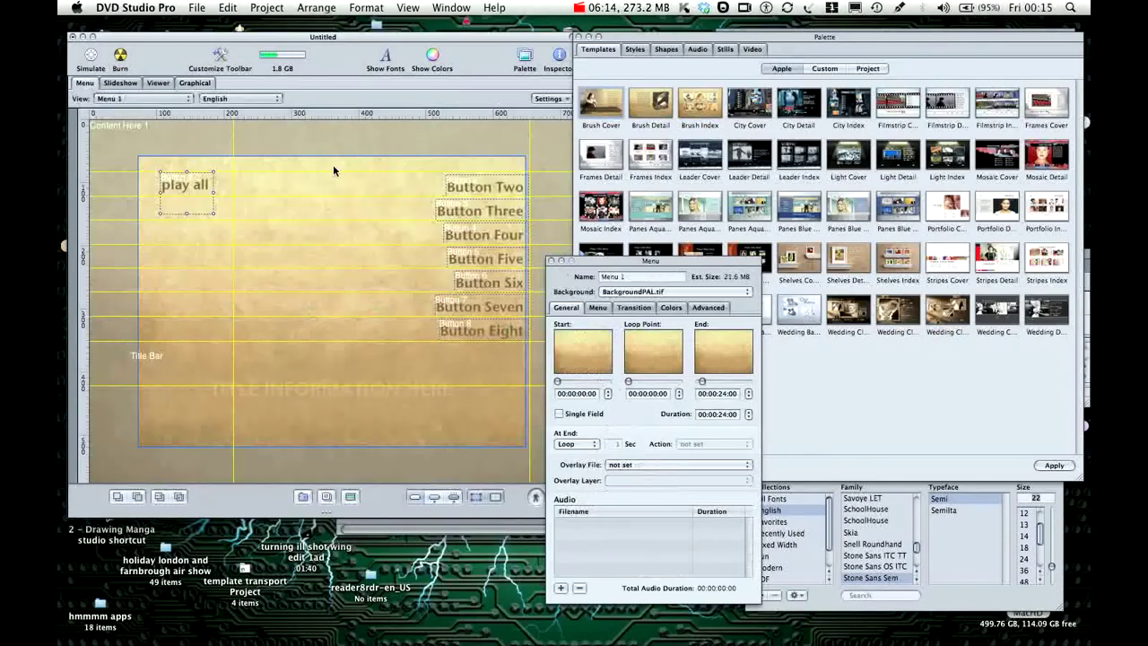
pyautogui.click(480, 194)
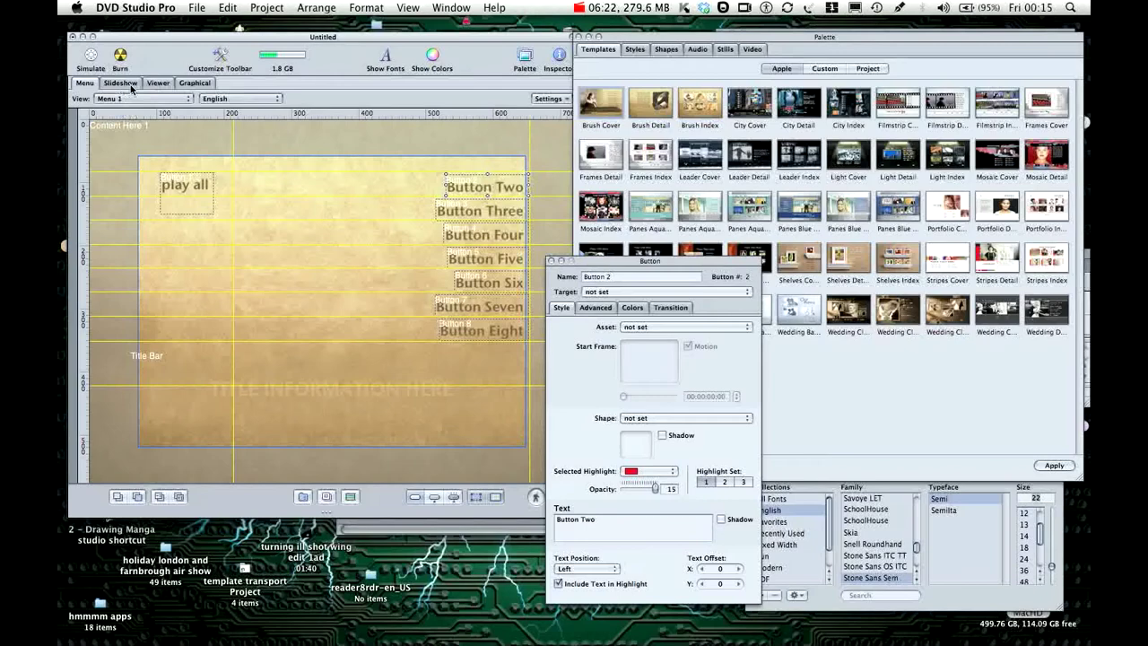
pyautogui.click(195, 83)
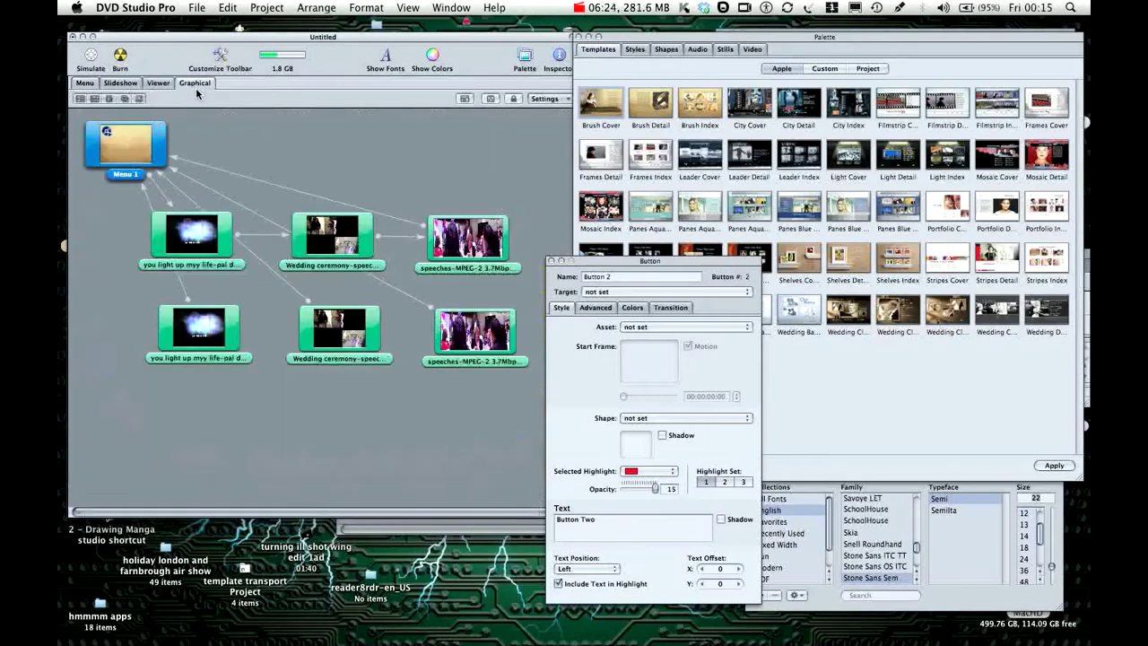
pyautogui.click(211, 251)
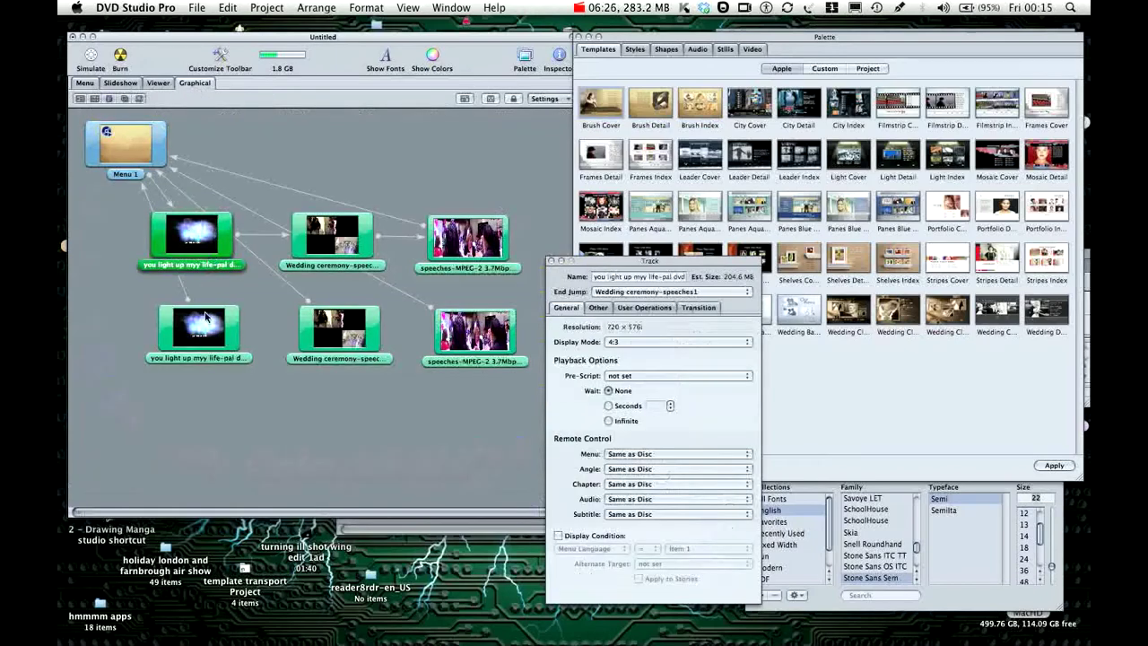
pyautogui.click(206, 316)
pyautogui.click(207, 242)
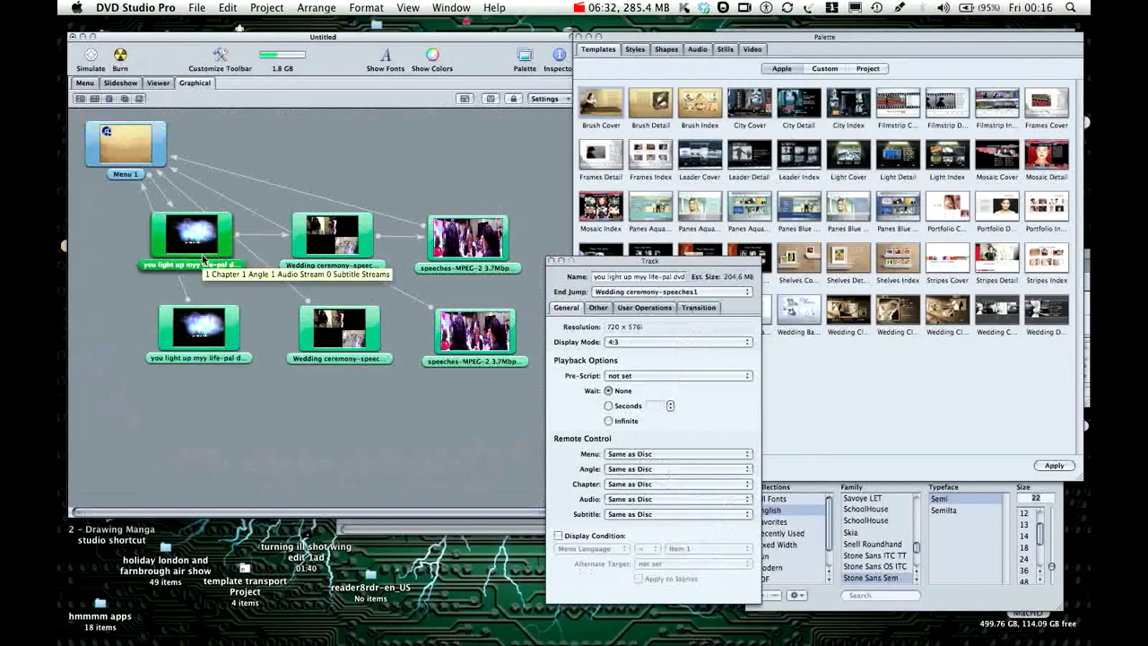
pyautogui.click(678, 293)
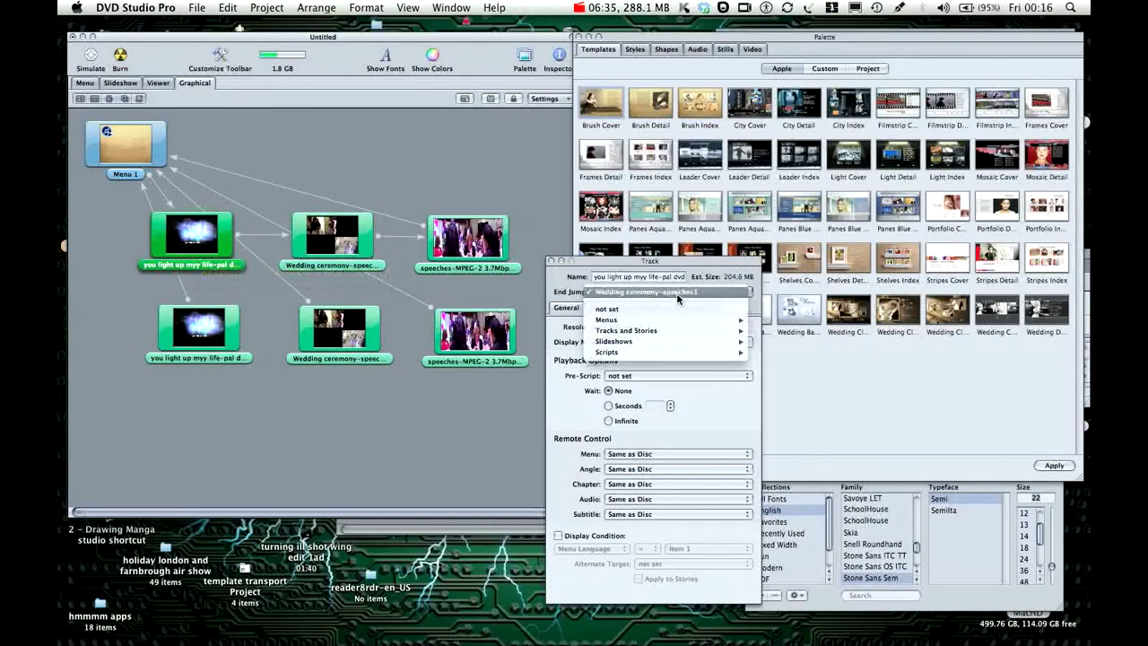
pyautogui.click(587, 271)
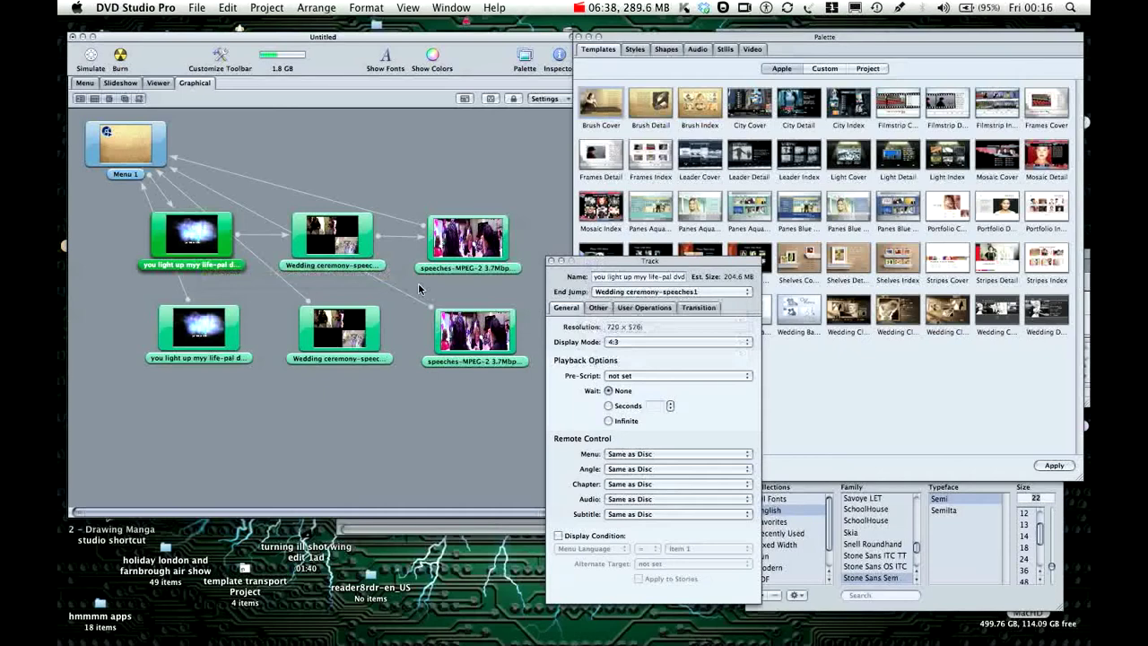
pyautogui.click(216, 320)
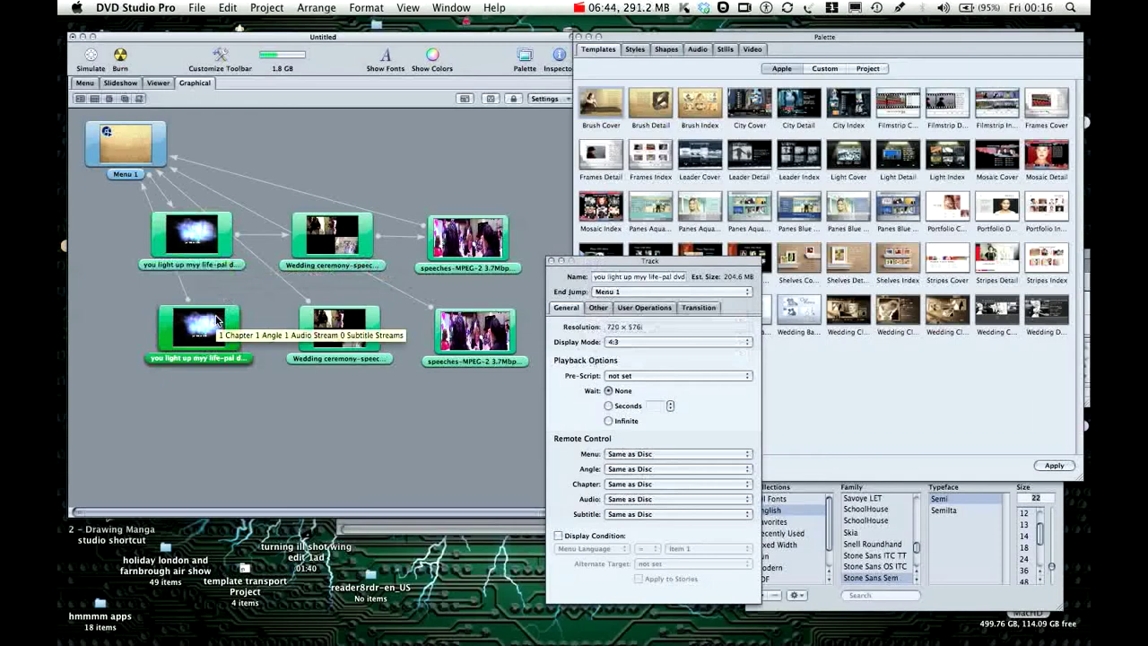
pyautogui.click(216, 244)
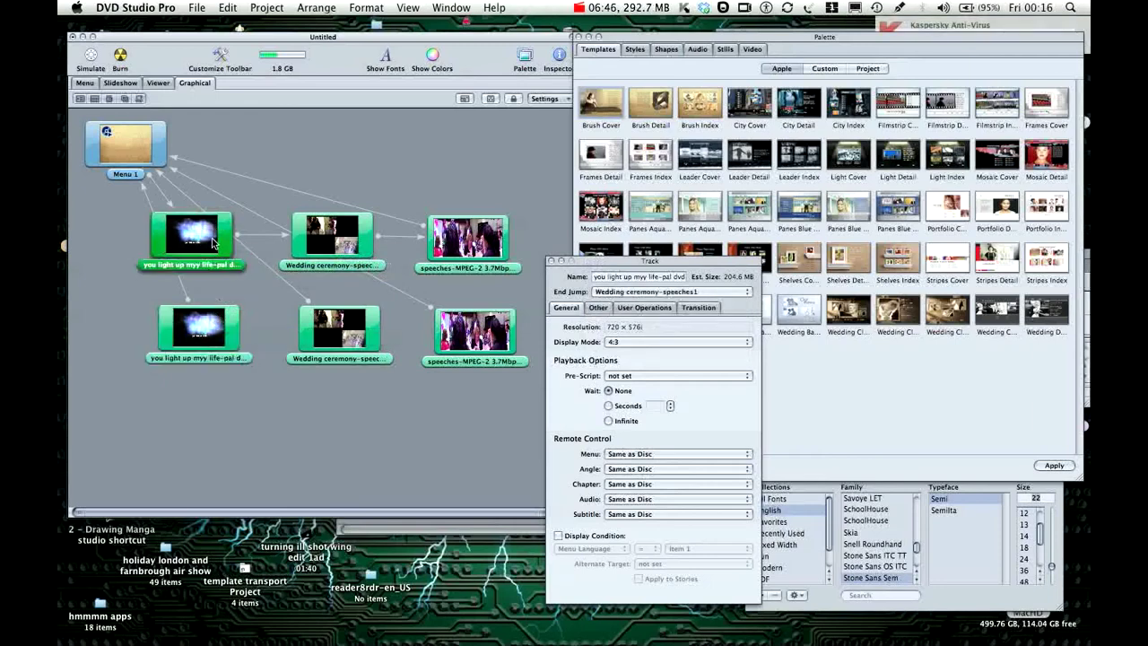
pyautogui.click(604, 279)
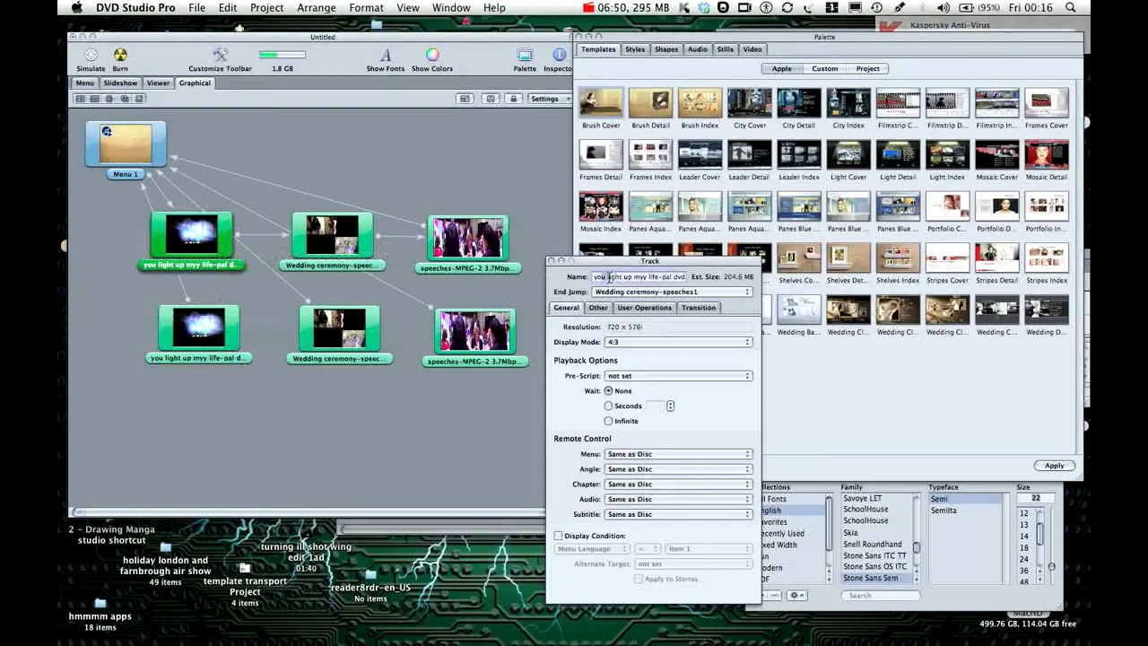
pyautogui.click(235, 320)
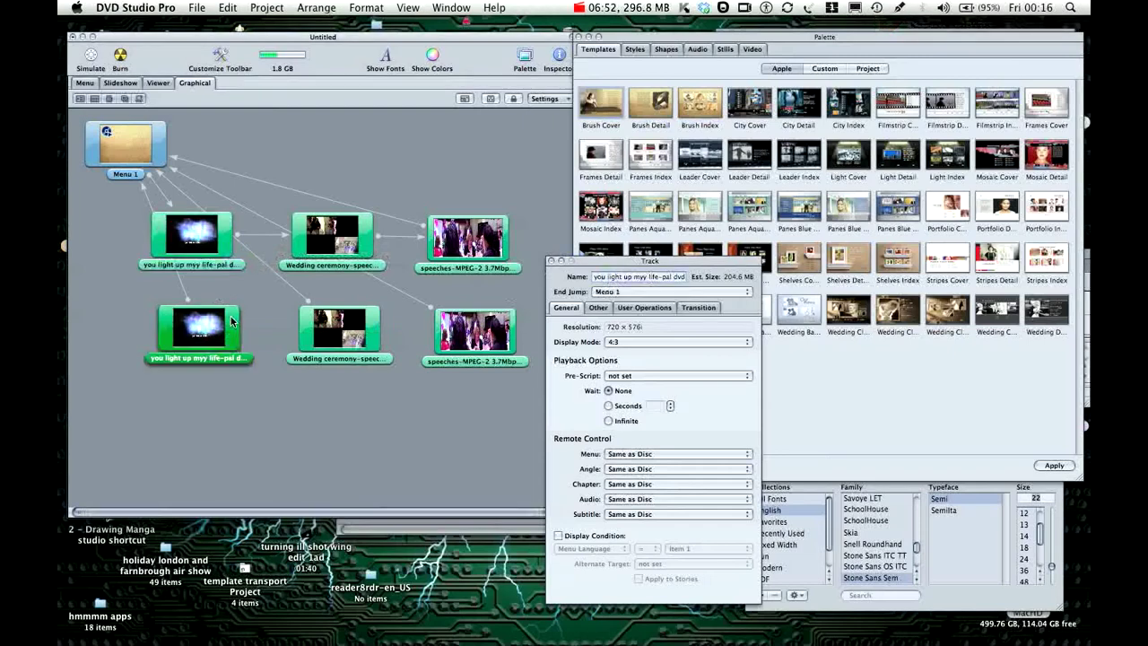
pyautogui.click(674, 279)
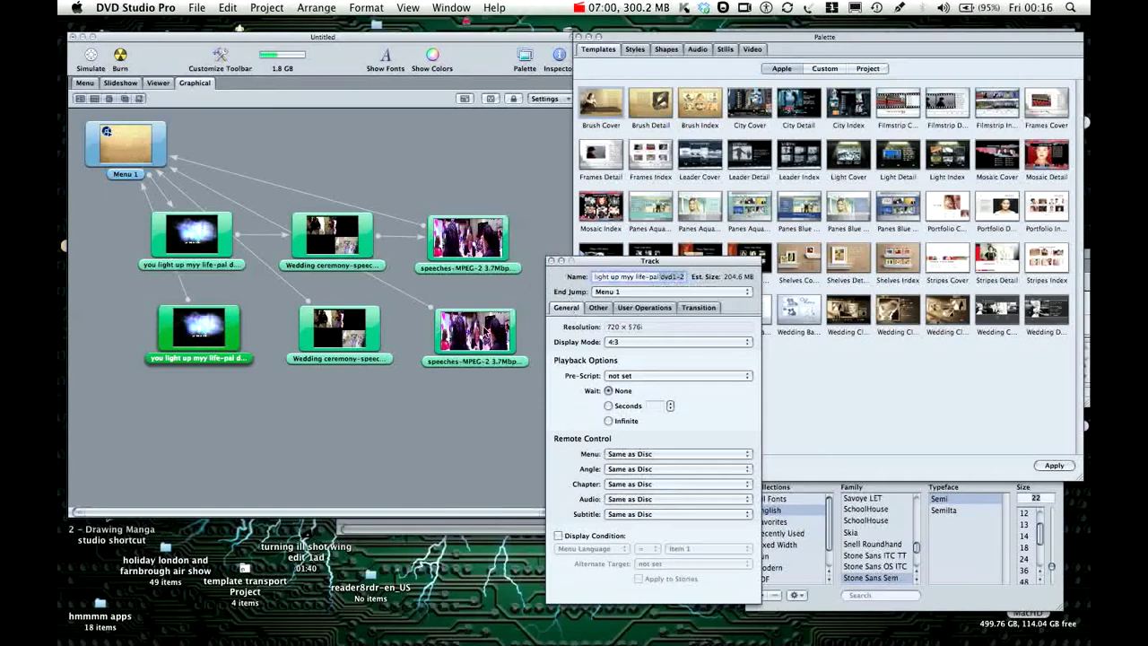
pyautogui.click(314, 344)
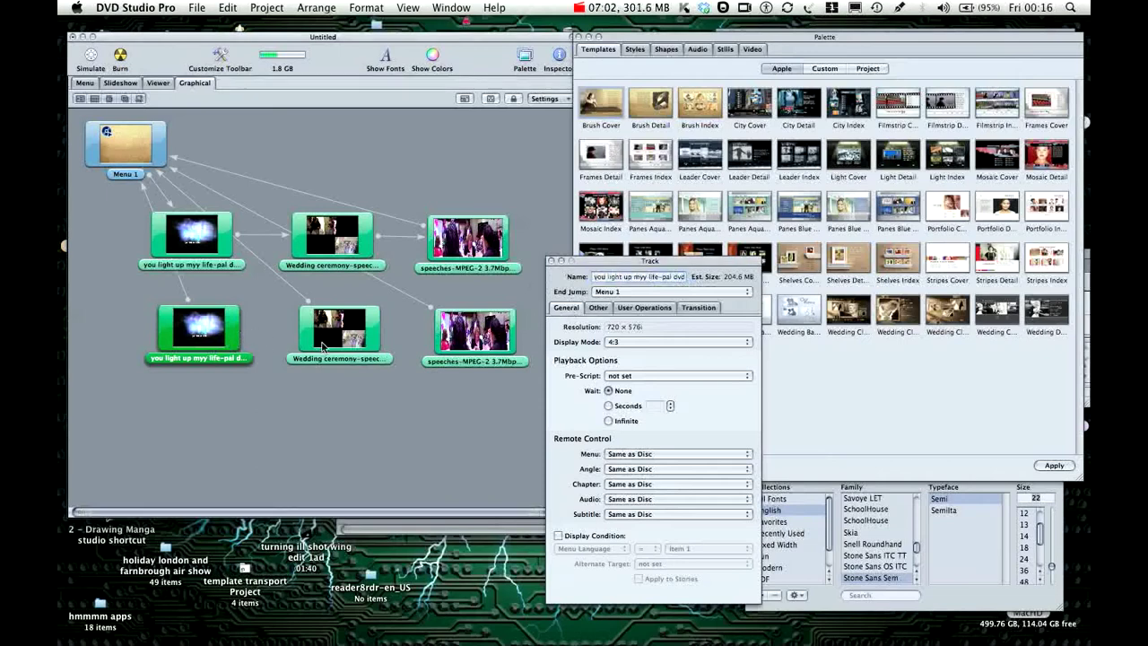
pyautogui.click(501, 352)
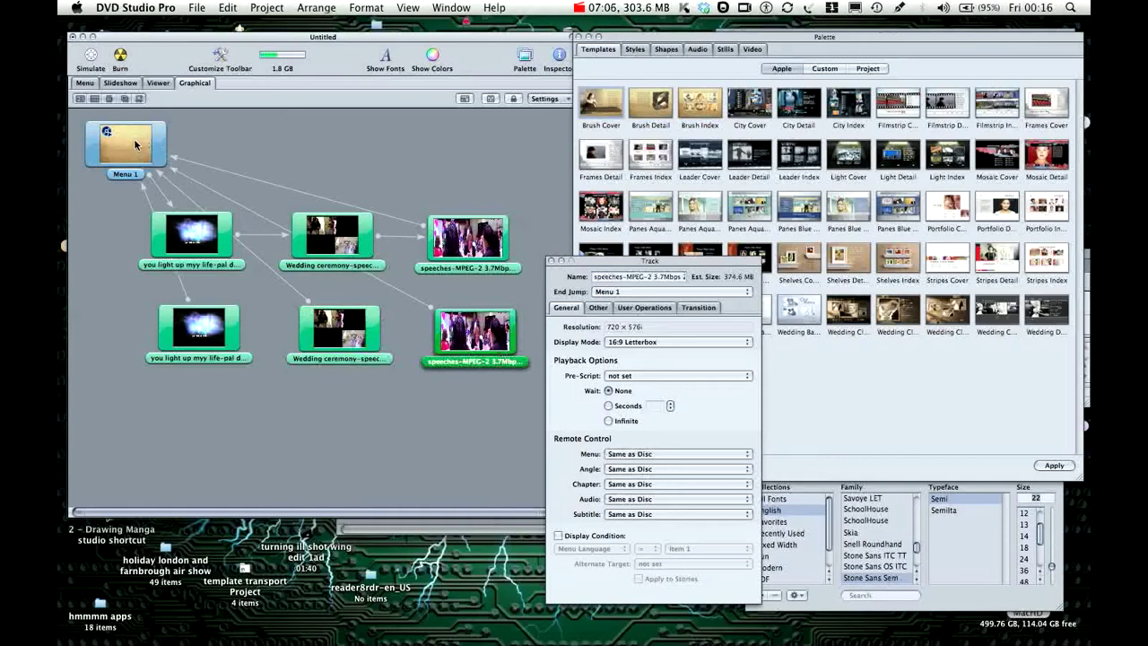
# In Menu 1, target Button Two to the you light up myy life-pal dvd1-2 track
pyautogui.click(85, 83)
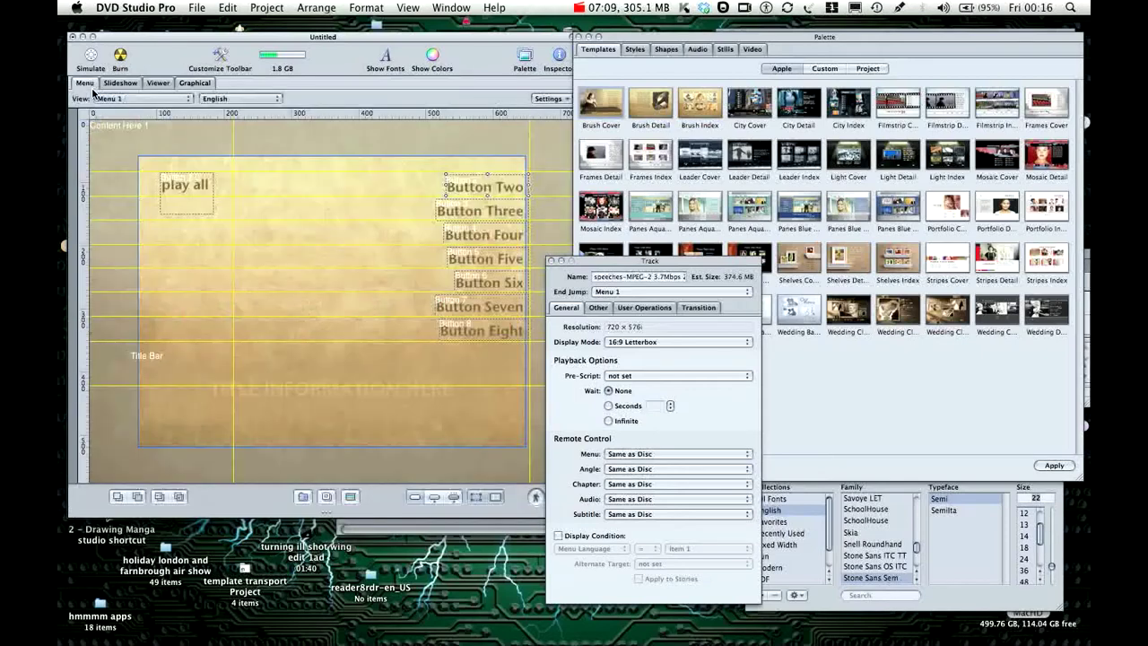
pyautogui.click(472, 192)
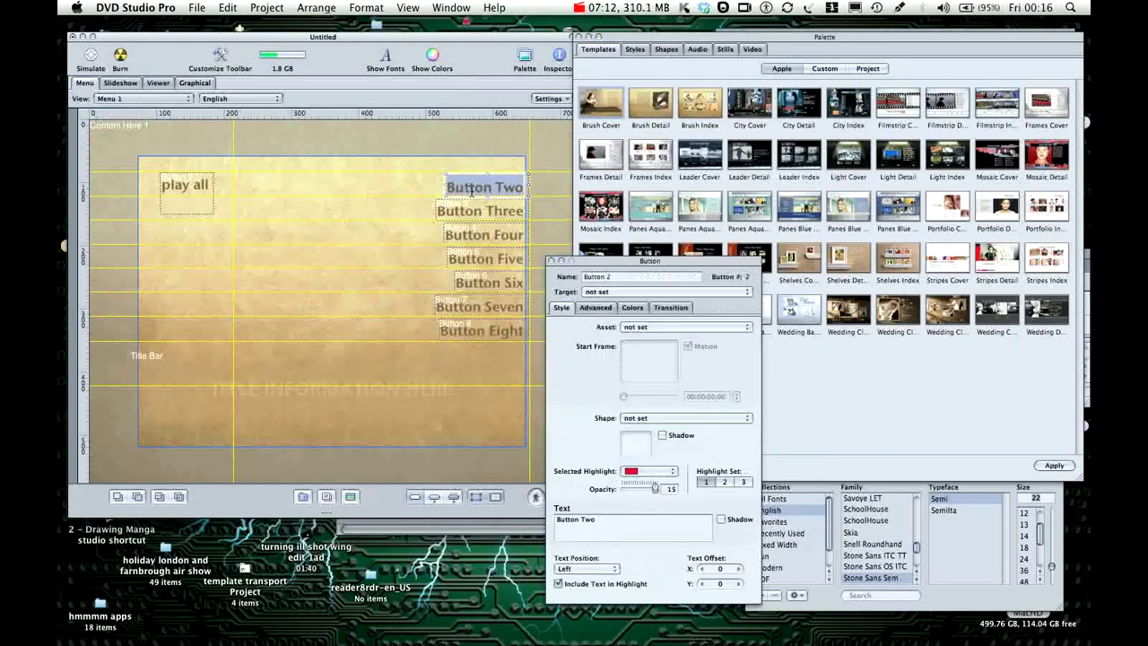
pyautogui.click(630, 293)
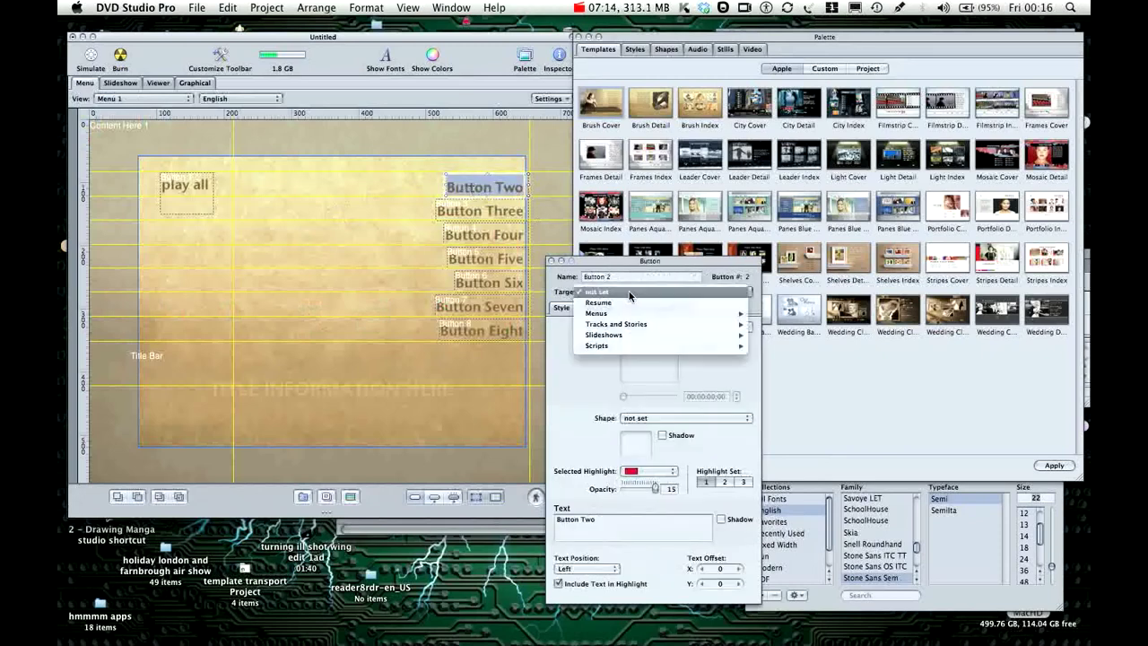
pyautogui.moveTo(690, 327)
pyautogui.moveTo(797, 351)
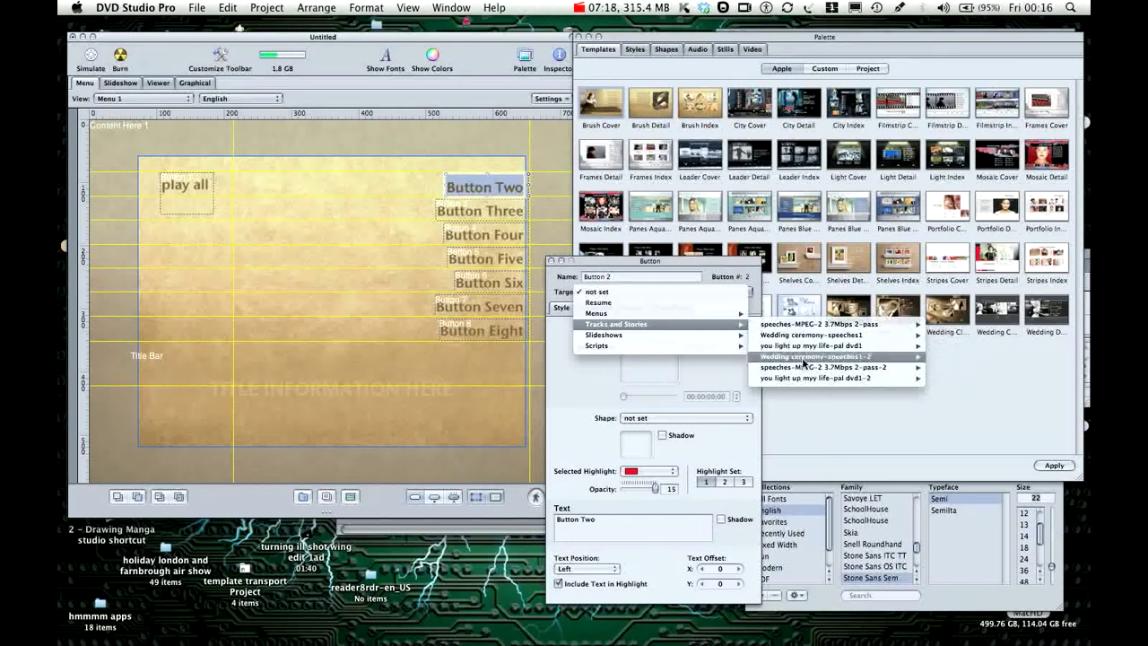
pyautogui.moveTo(818, 381)
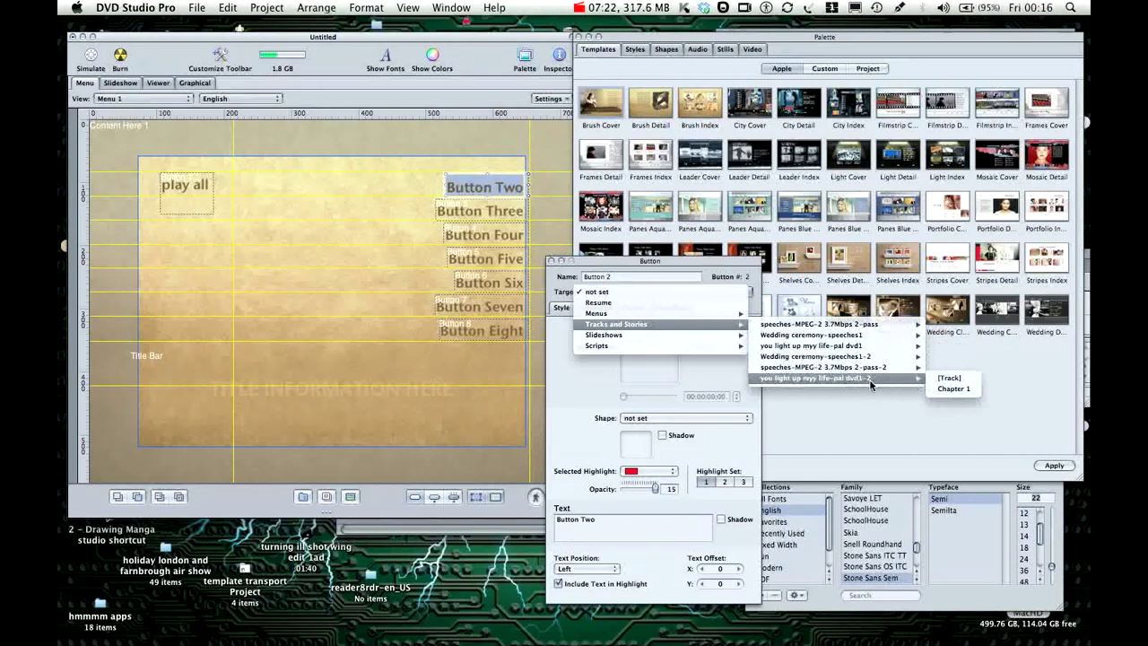
pyautogui.click(938, 379)
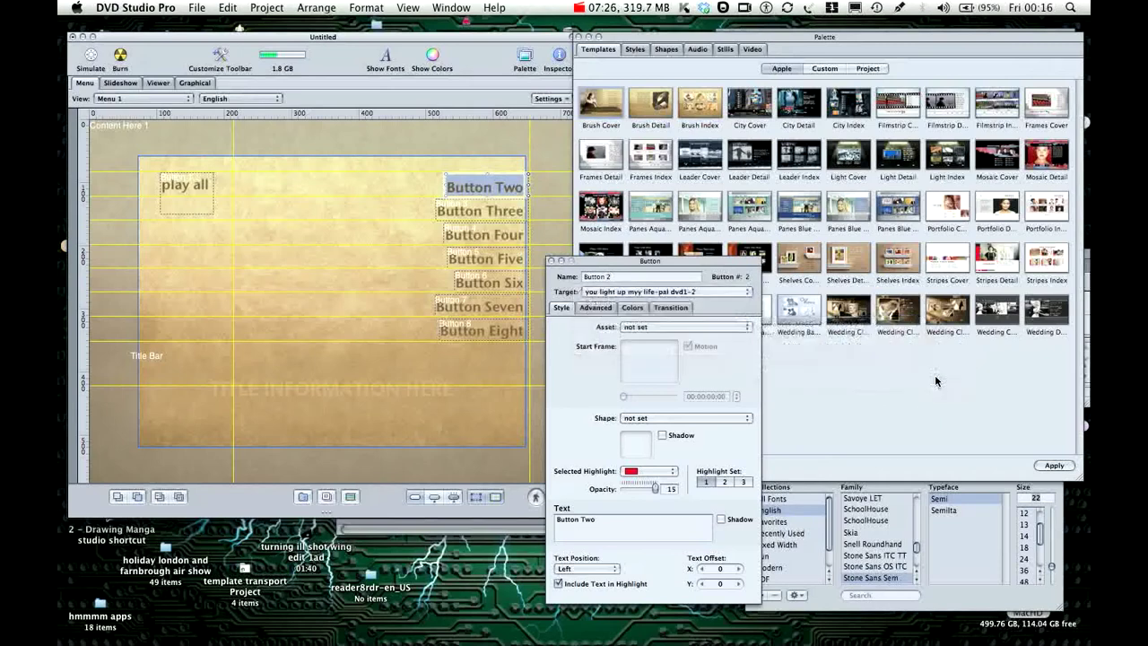
# Target Buttons Three and Four to the speeches-MPEG-2 3.7Mbps 2-pass-2 track
pyautogui.click(495, 222)
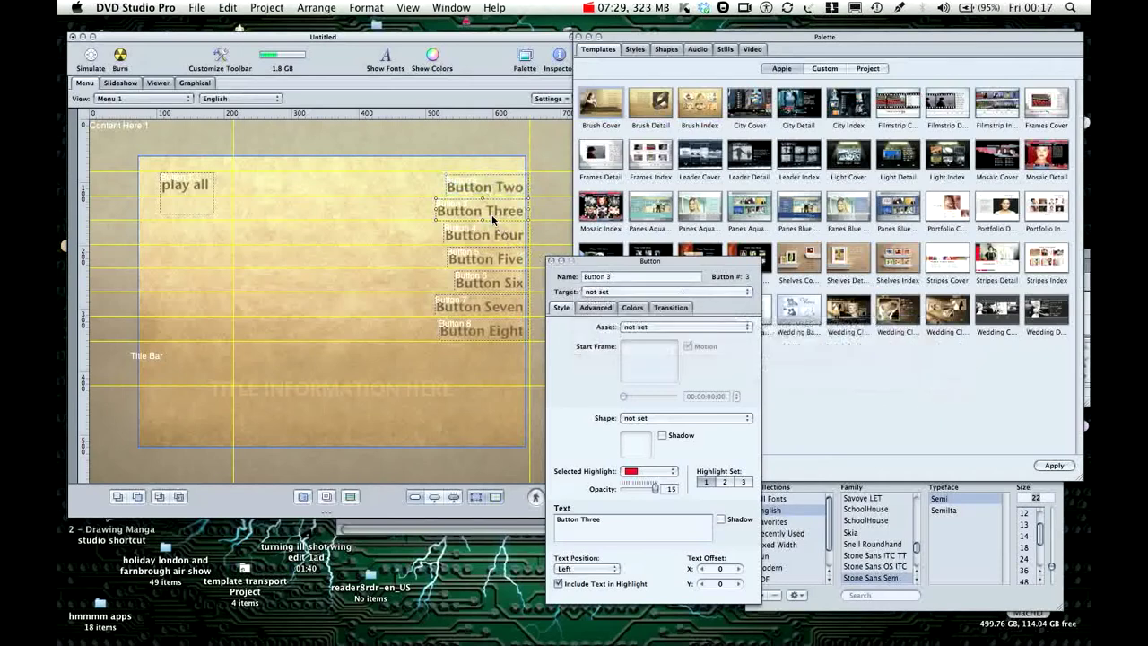
pyautogui.click(619, 292)
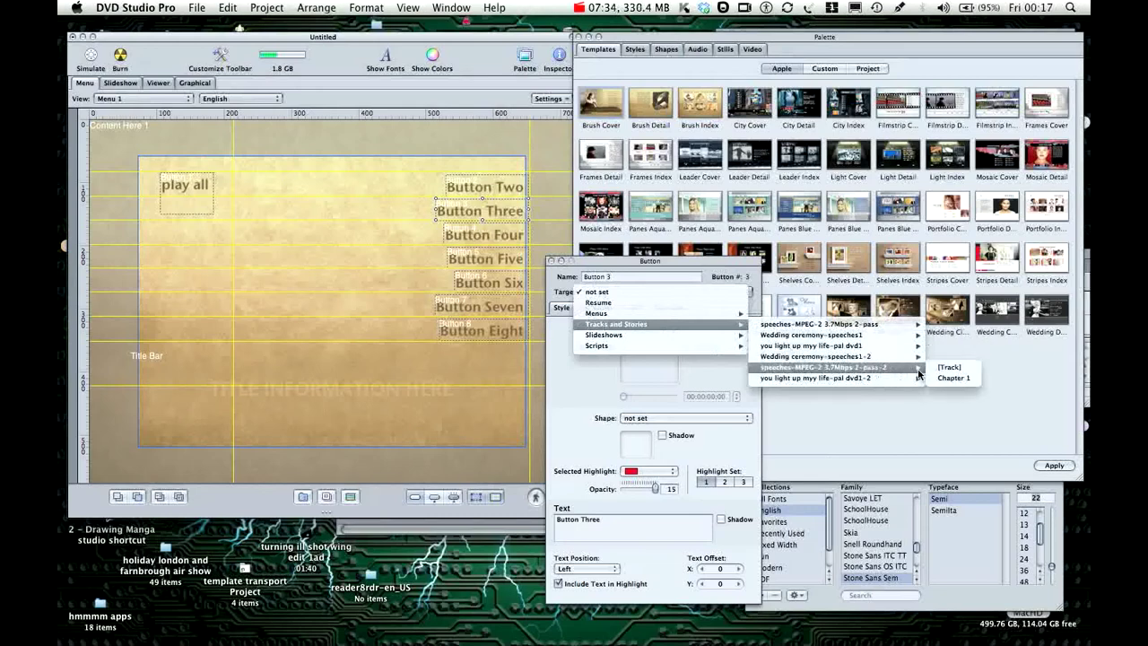
pyautogui.click(944, 371)
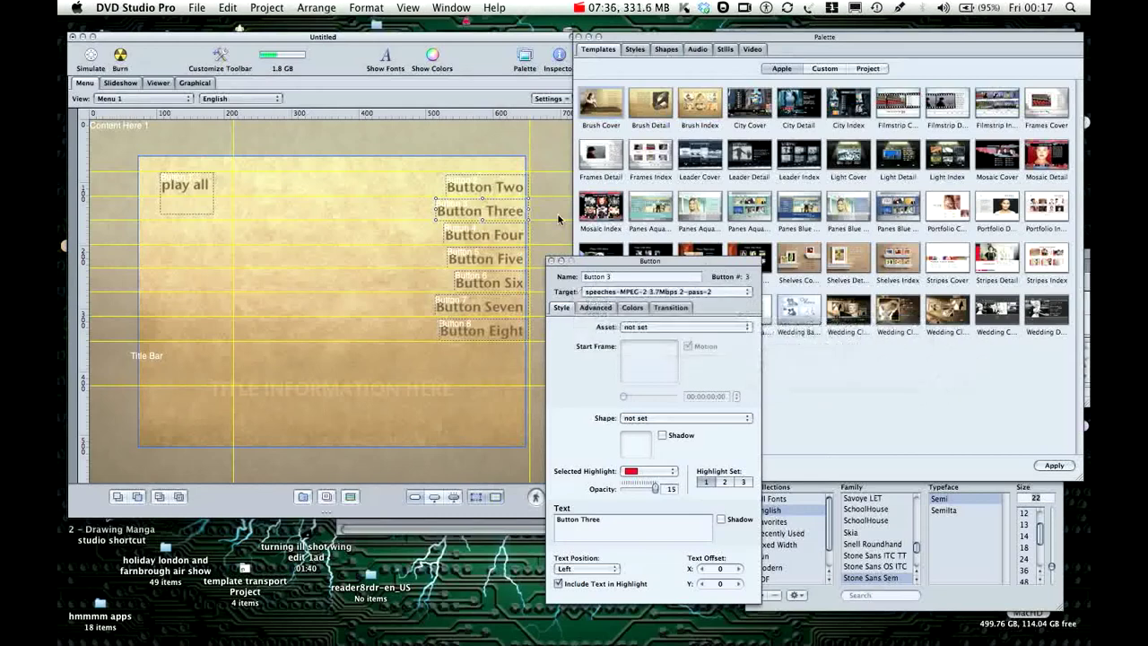
pyautogui.click(494, 236)
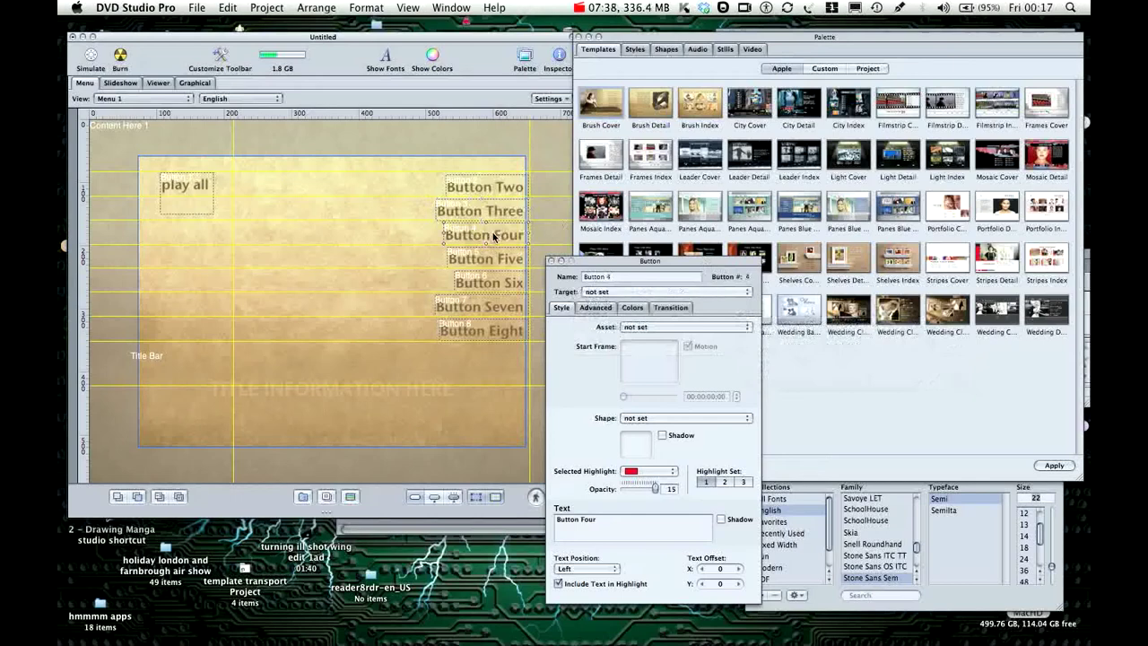
pyautogui.click(604, 292)
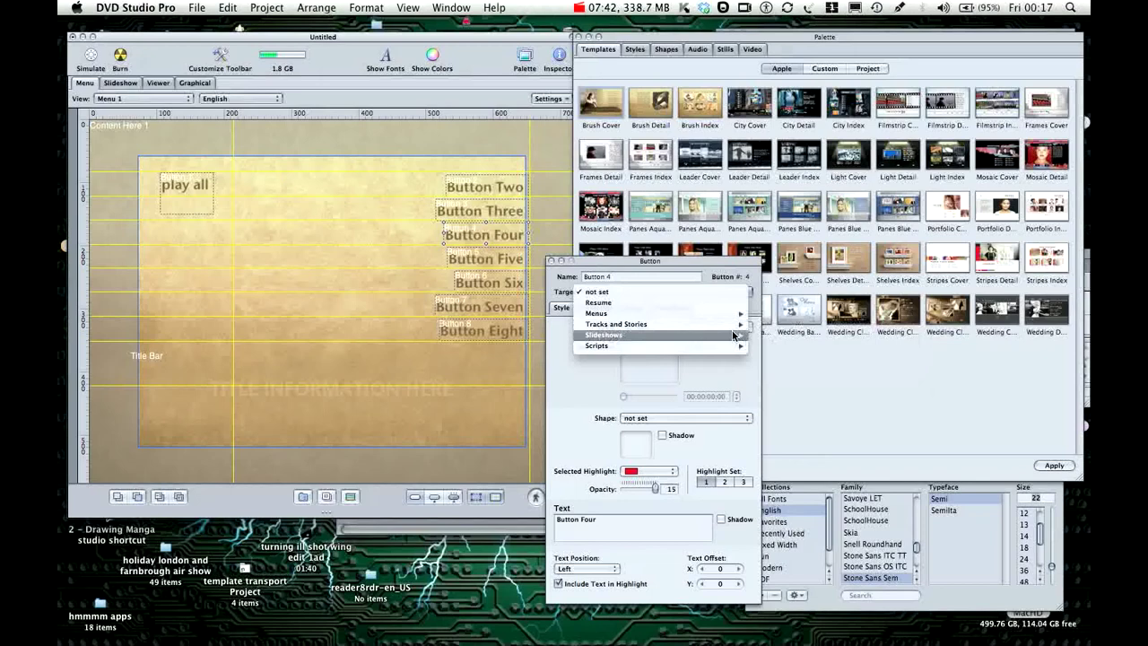
pyautogui.moveTo(654, 324)
pyautogui.moveTo(785, 327)
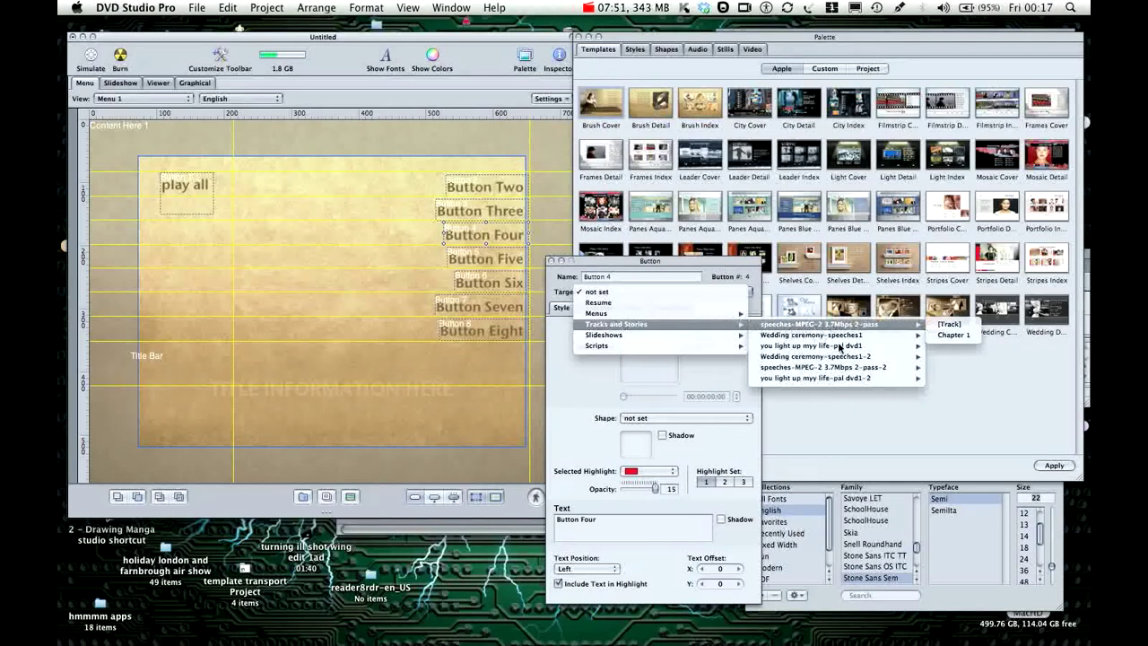
pyautogui.moveTo(865, 371)
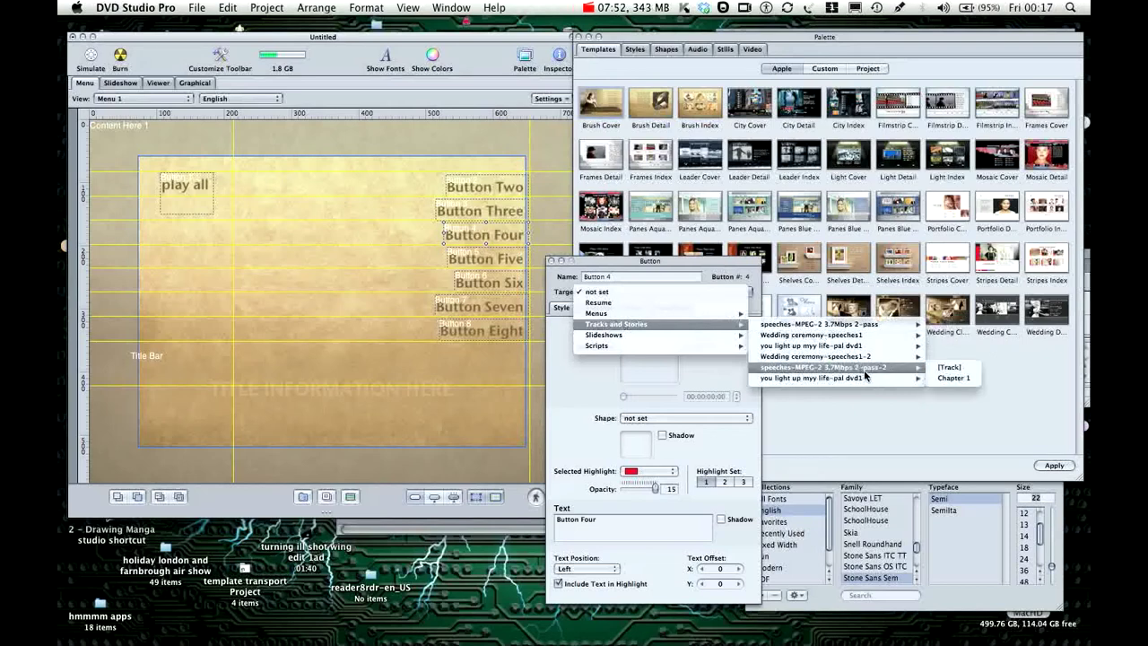
pyautogui.click(934, 368)
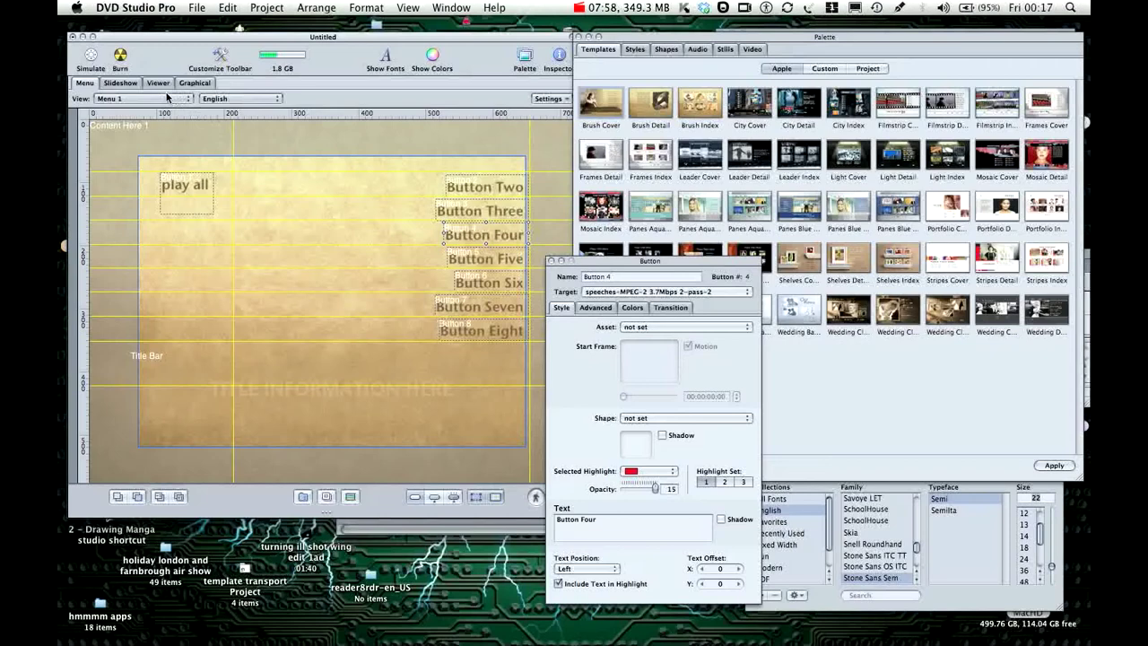
# Review which tracks Buttons Two, Three and Four currently target
pyautogui.click(453, 193)
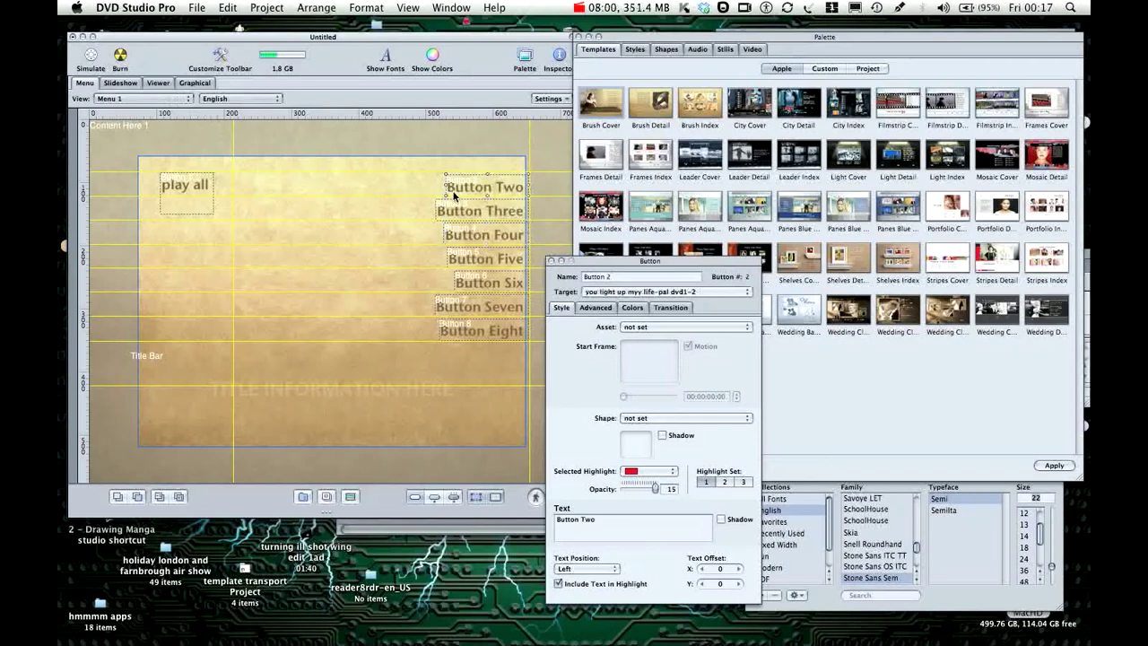
pyautogui.click(455, 218)
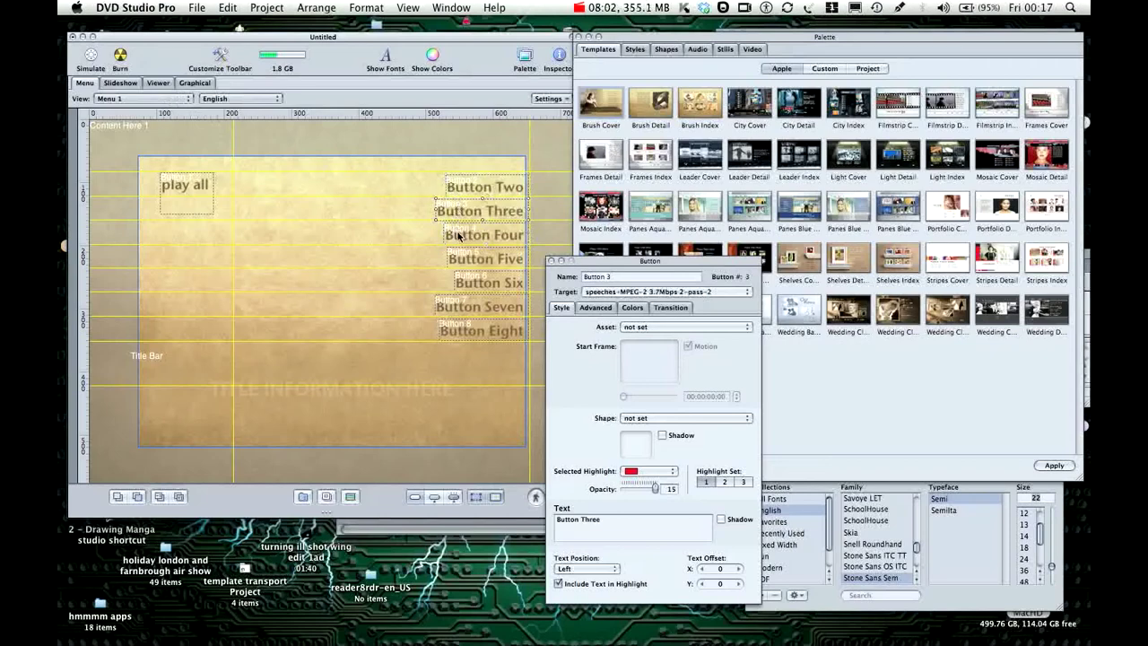
pyautogui.click(460, 242)
pyautogui.click(466, 215)
pyautogui.click(468, 232)
pyautogui.click(604, 292)
pyautogui.moveTo(642, 345)
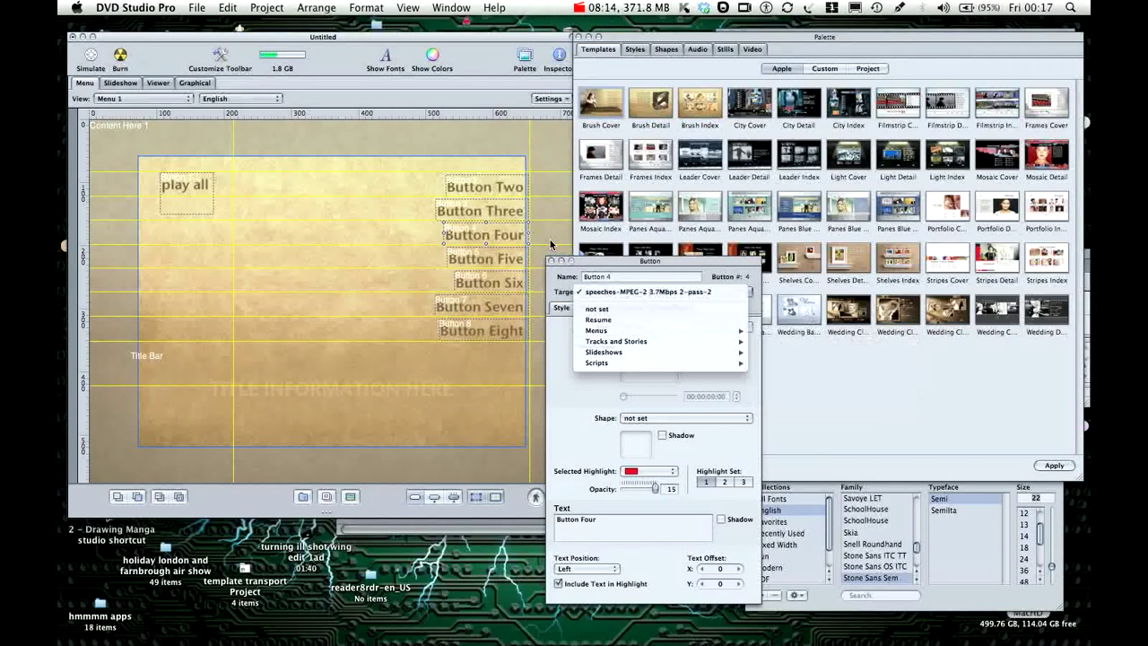
# Target Button Three to the Wedding ceremony-speeches1-2 track
pyautogui.click(509, 218)
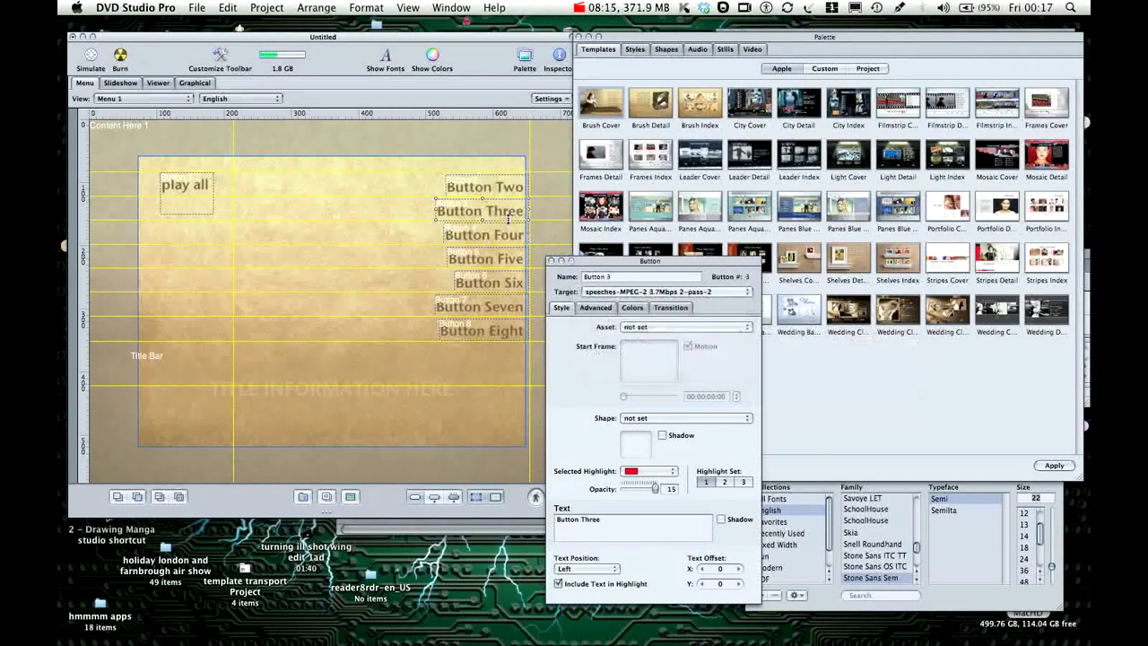
pyautogui.click(642, 292)
pyautogui.moveTo(688, 340)
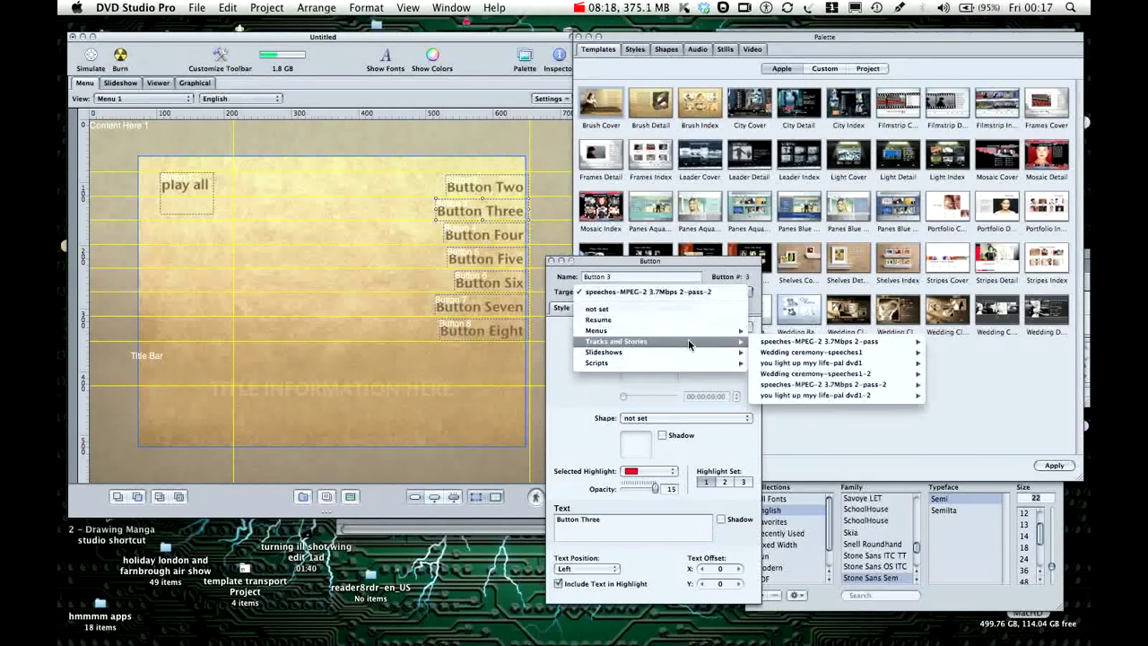
pyautogui.moveTo(758, 351)
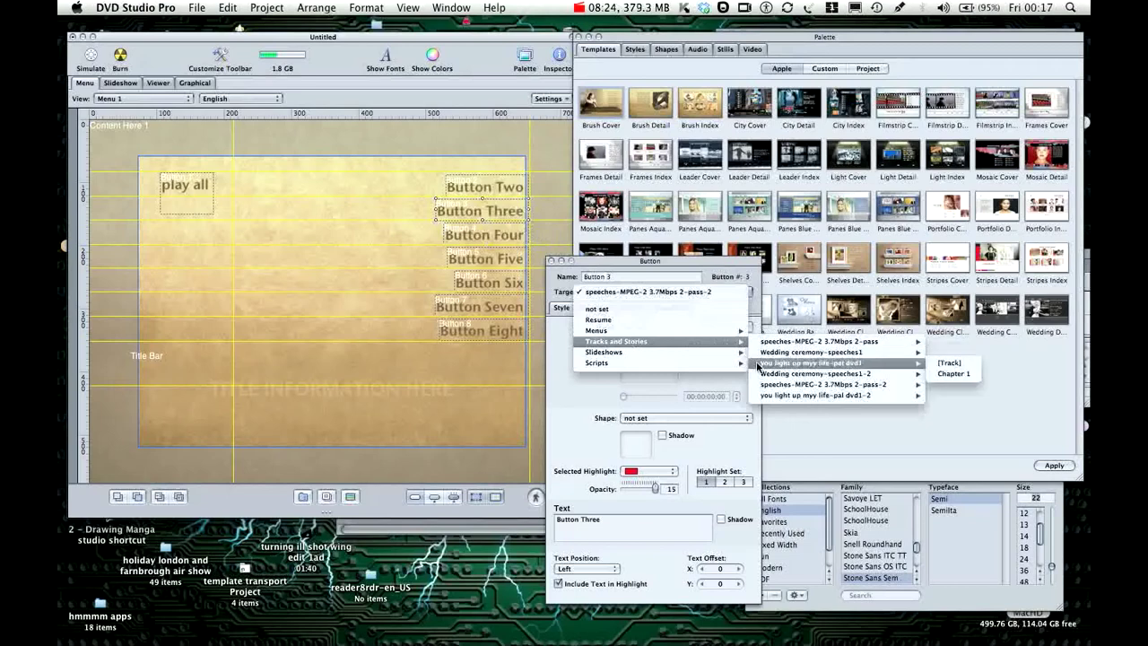
pyautogui.moveTo(765, 380)
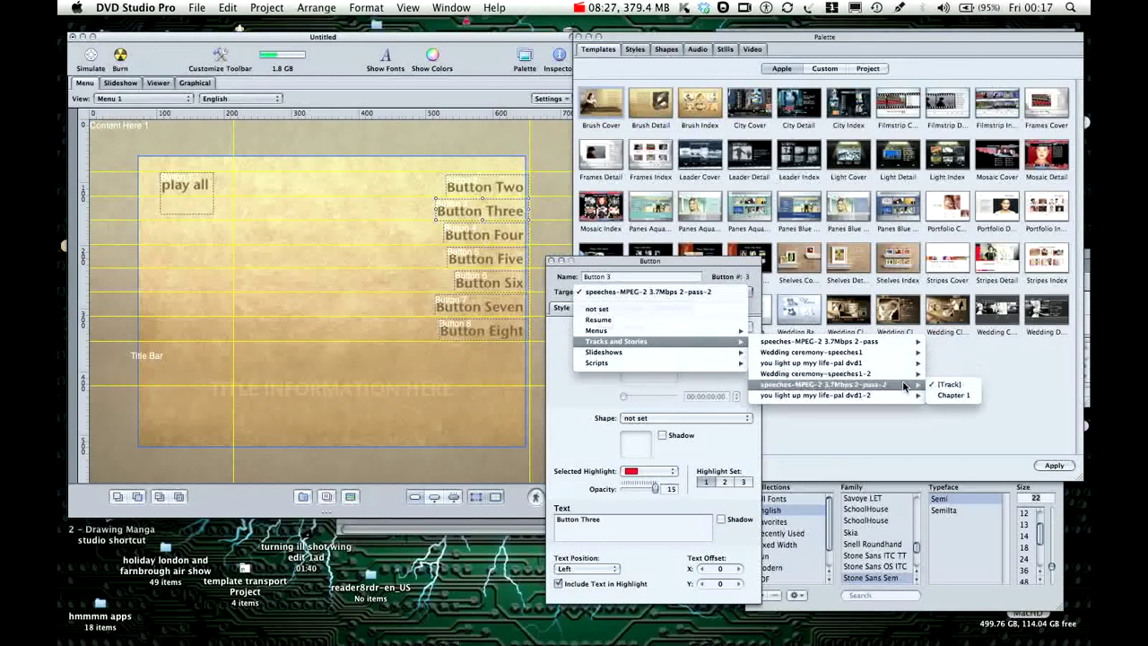
pyautogui.click(940, 374)
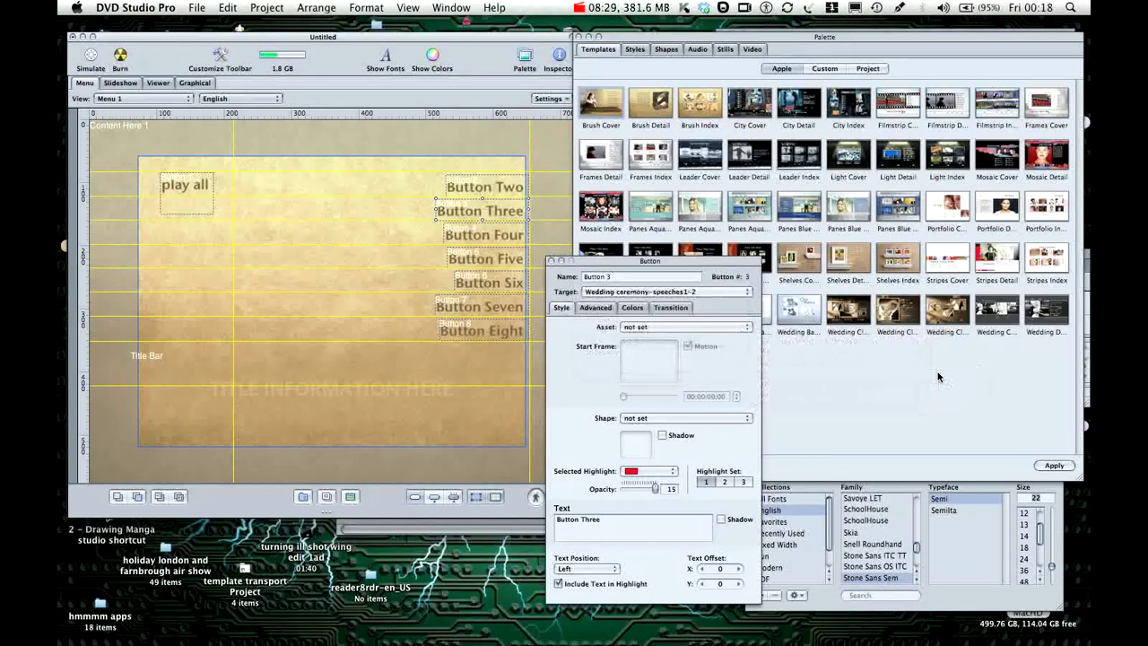
# Recheck Buttons Four, Three and Two, then show the Graphical overview of menus and tracks
pyautogui.click(509, 241)
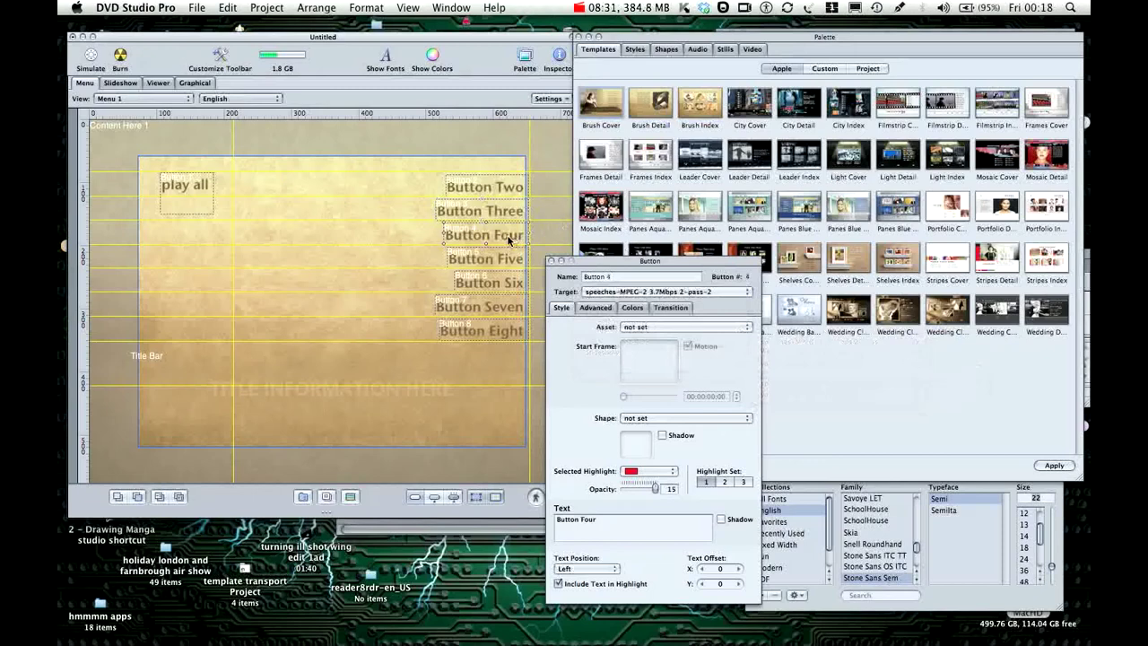
pyautogui.click(500, 214)
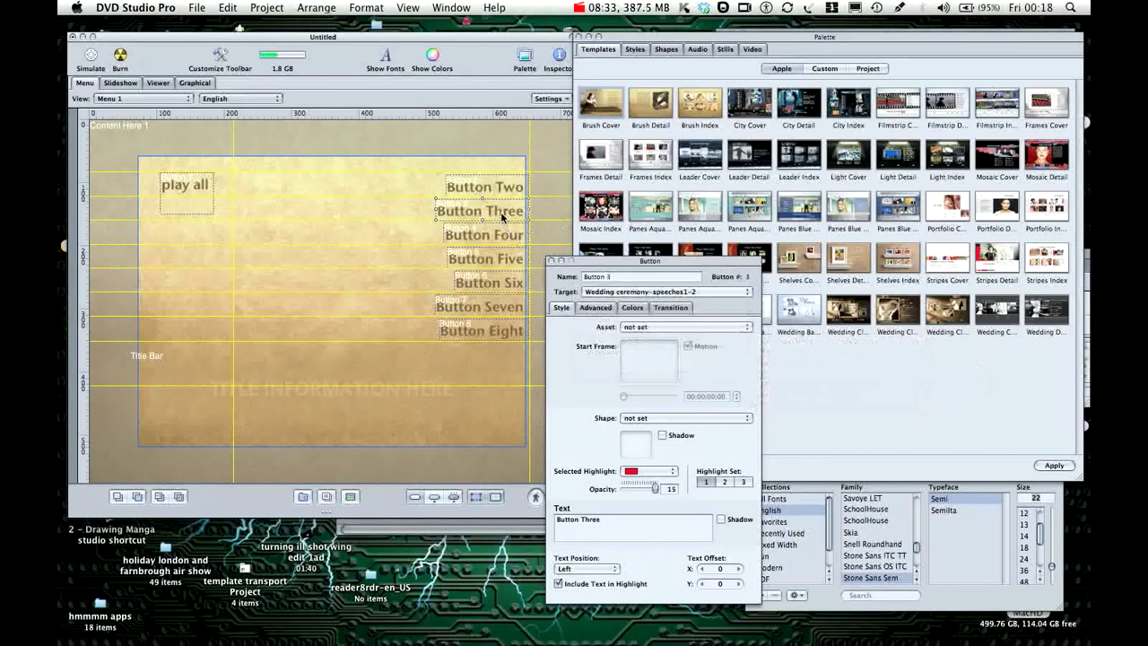
pyautogui.click(496, 192)
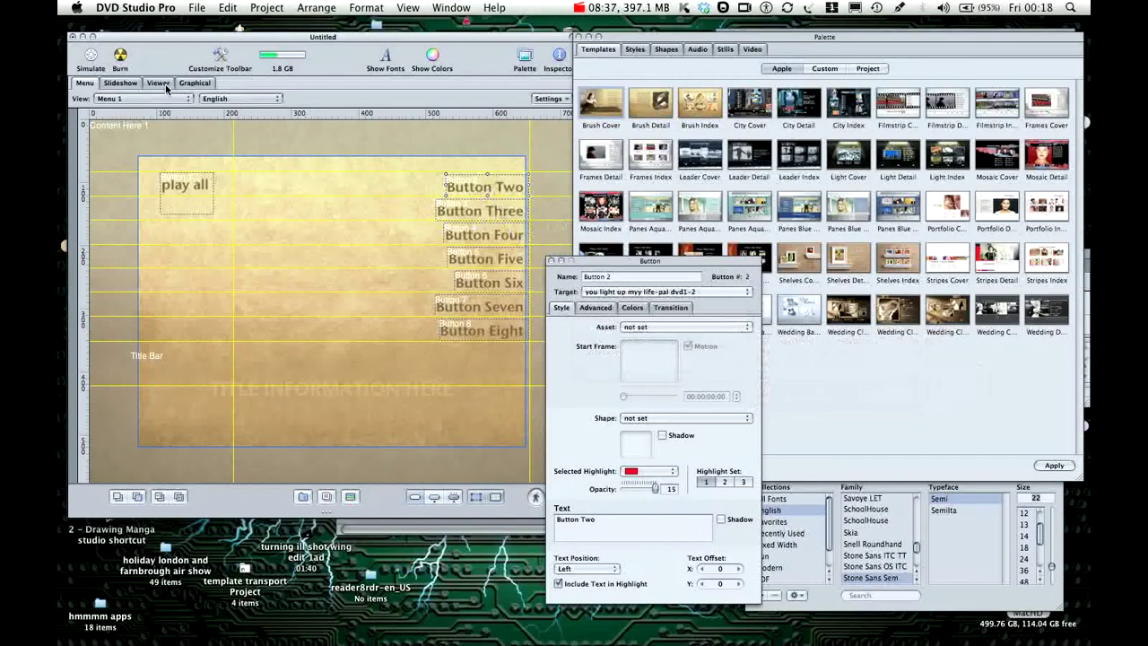
pyautogui.click(202, 87)
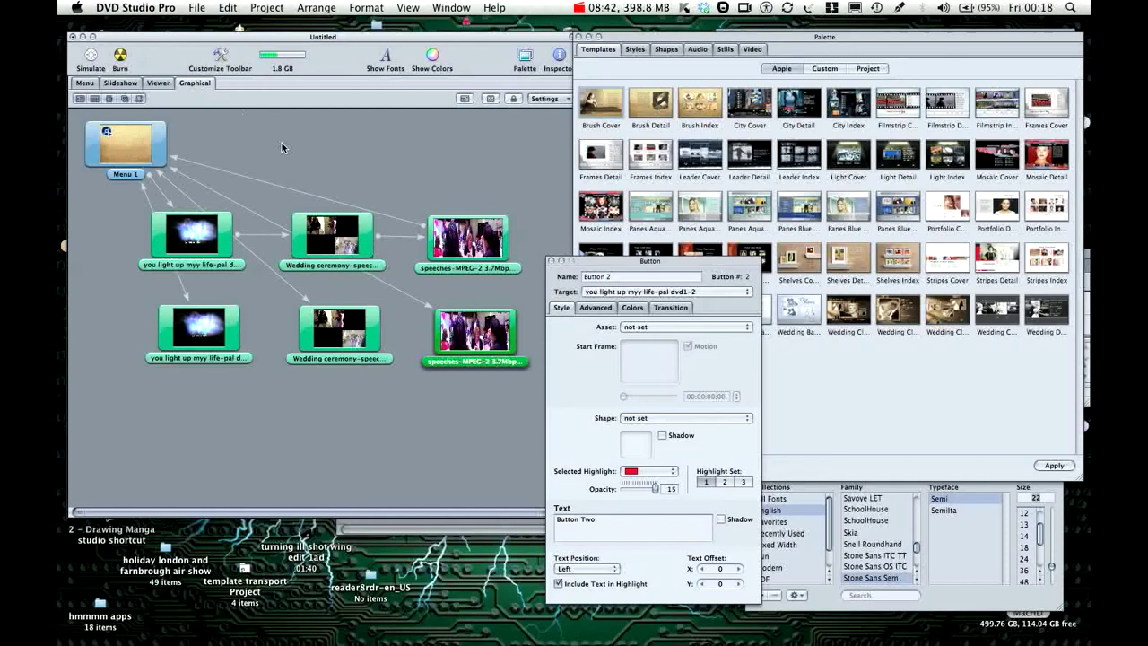
# Launch the Simulator, start play all, skip ahead two chapters, then return to the menu
pyautogui.click(92, 59)
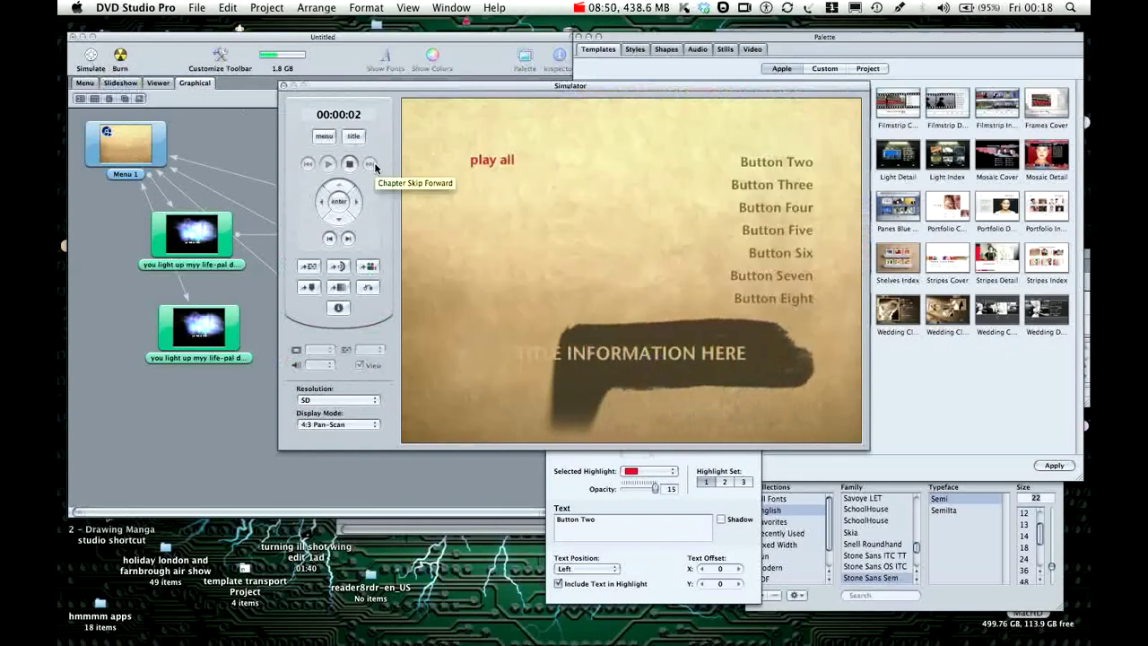
pyautogui.click(478, 166)
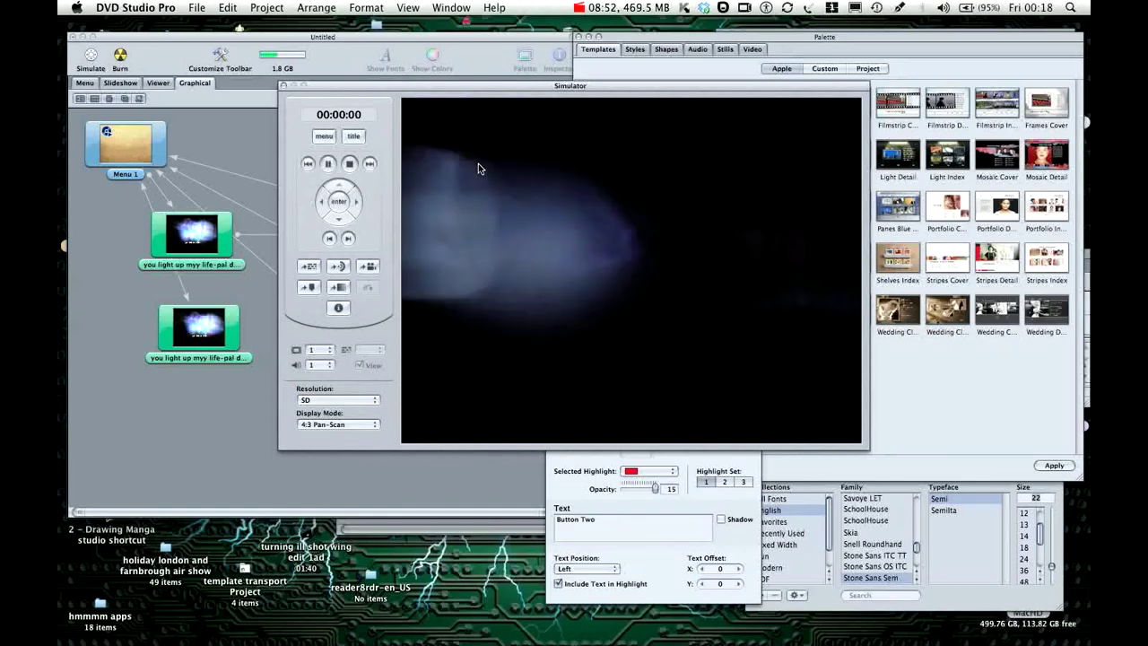
pyautogui.click(349, 238)
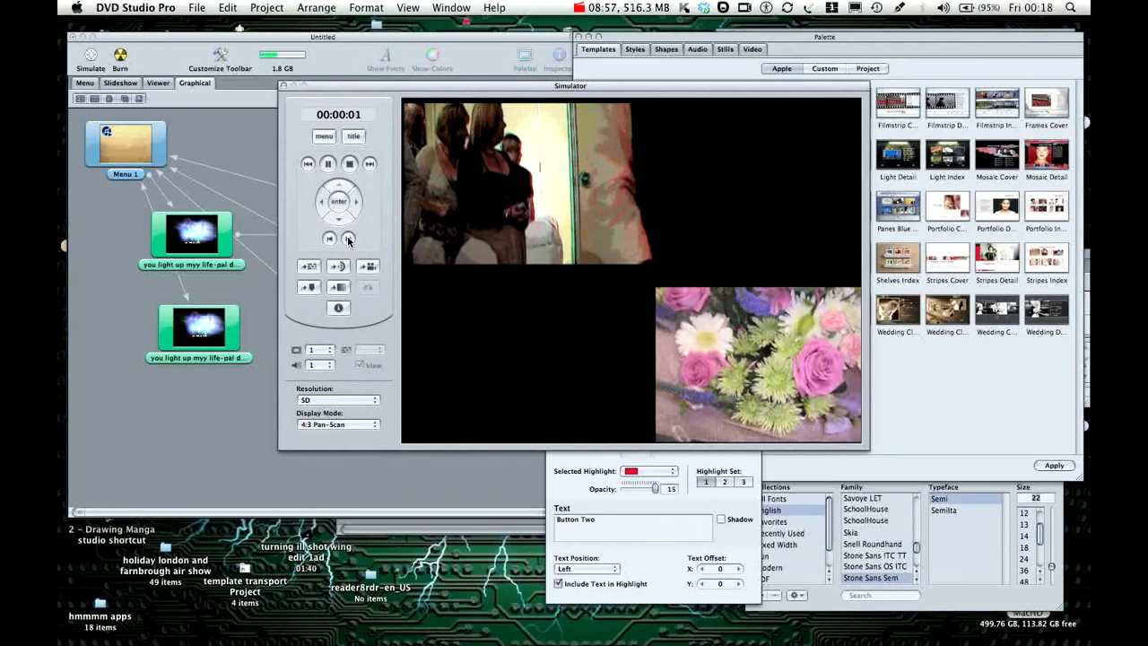
pyautogui.click(349, 238)
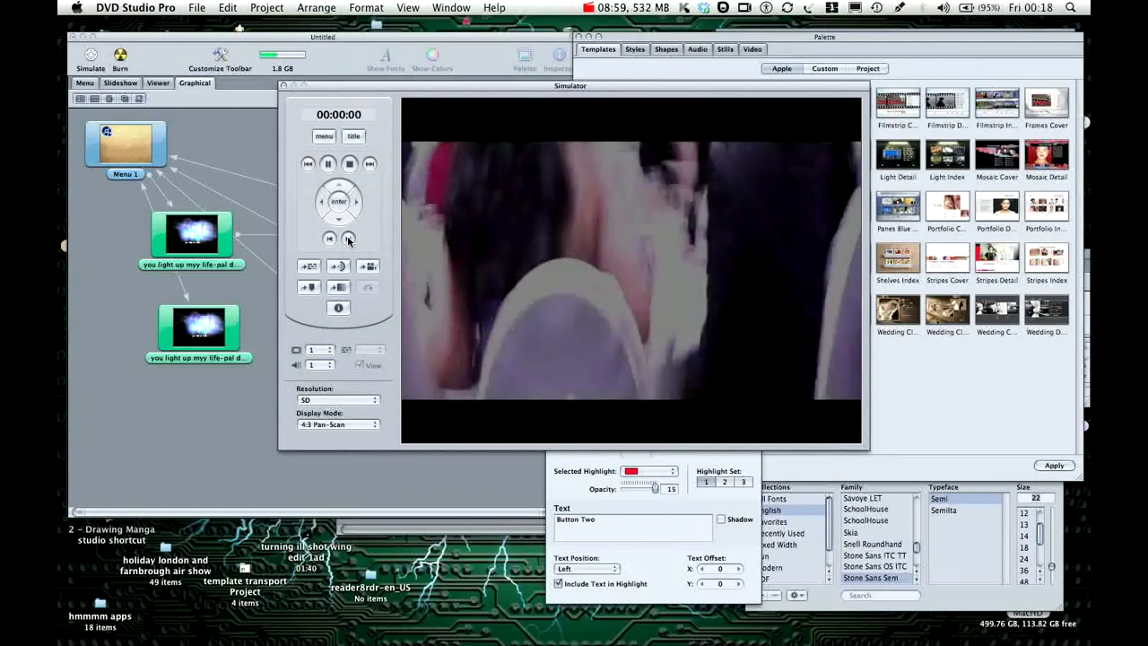
pyautogui.click(349, 239)
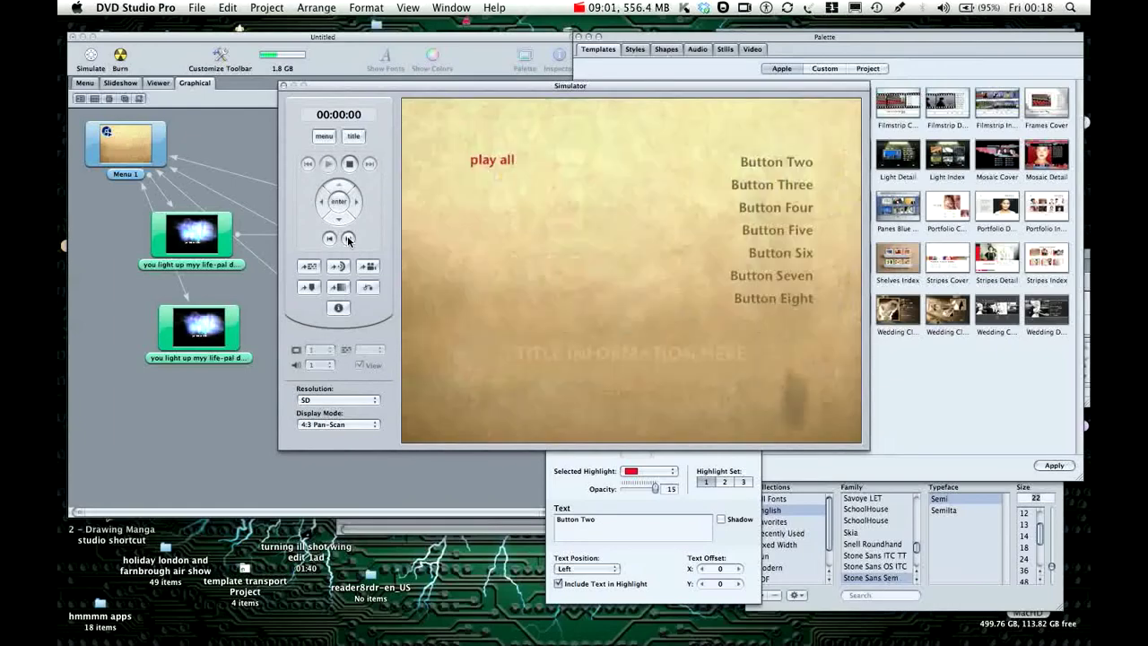
# Test the numbered menu buttons, including Buttons Three and Four, returning to the menu after each
pyautogui.click(773, 167)
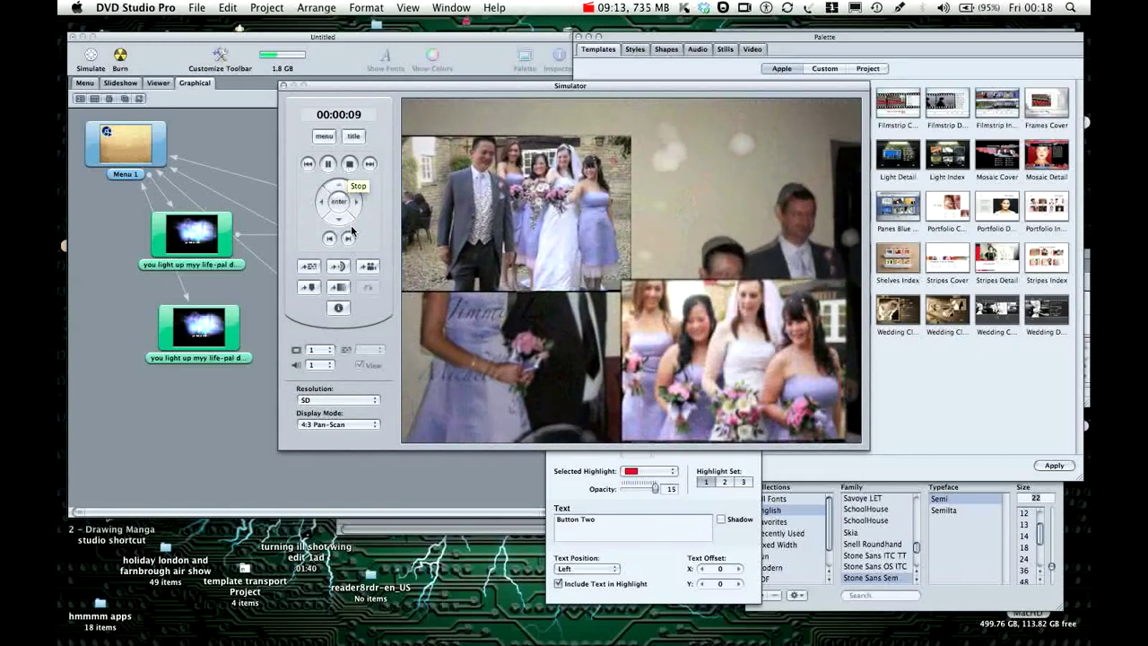
pyautogui.click(348, 239)
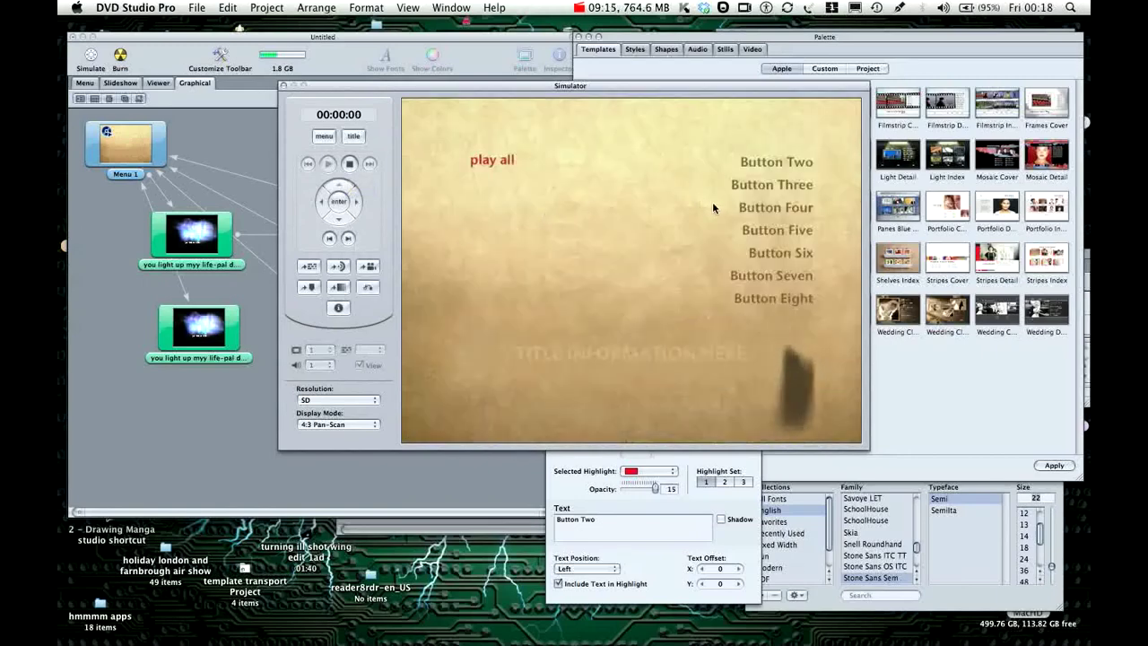
pyautogui.click(747, 191)
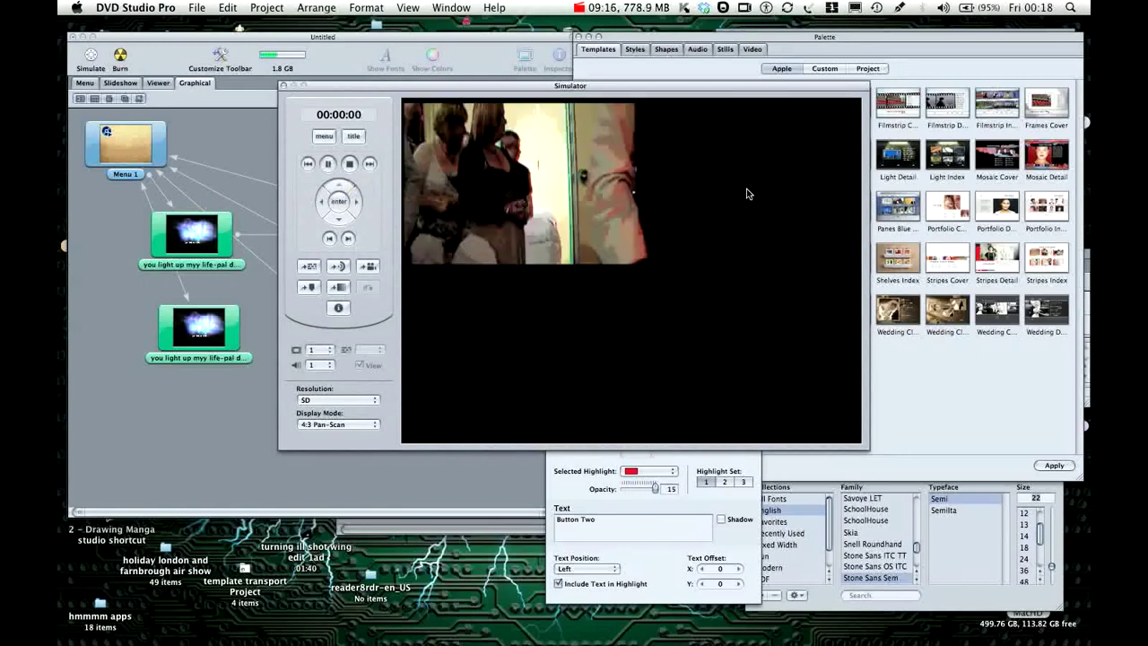
pyautogui.click(348, 238)
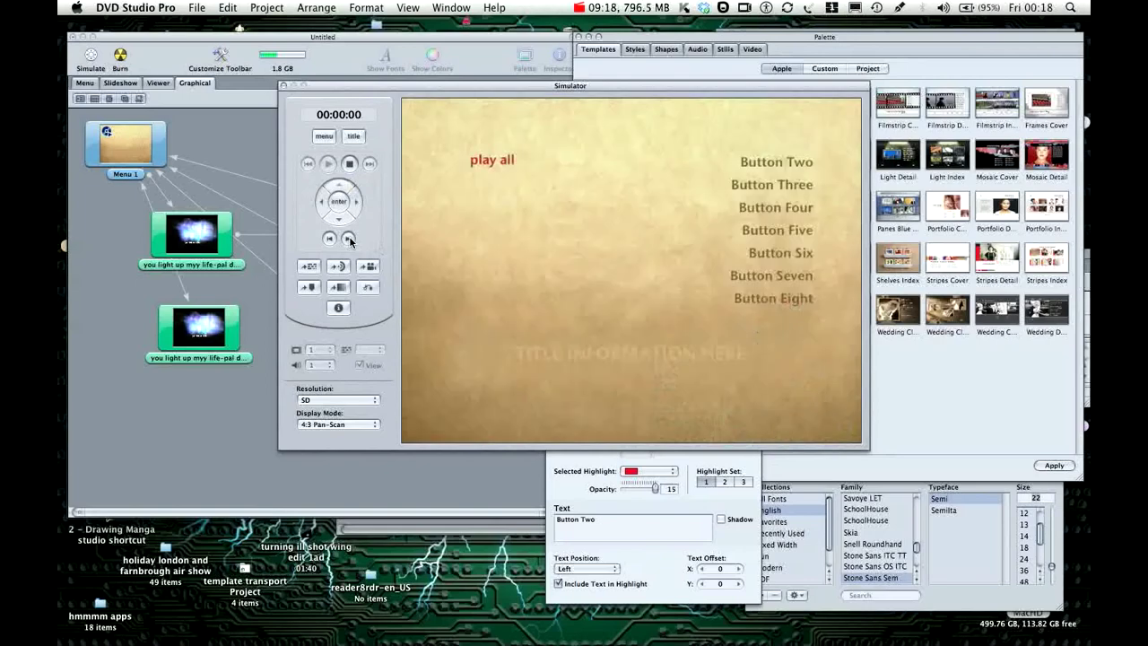
pyautogui.click(765, 209)
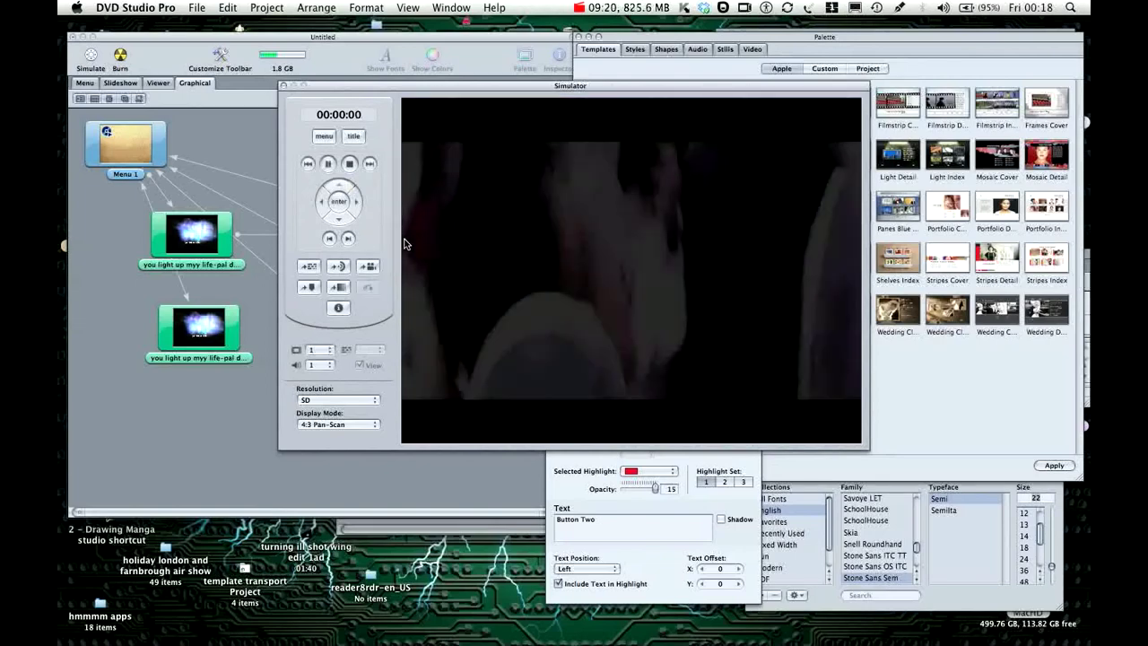
pyautogui.click(349, 239)
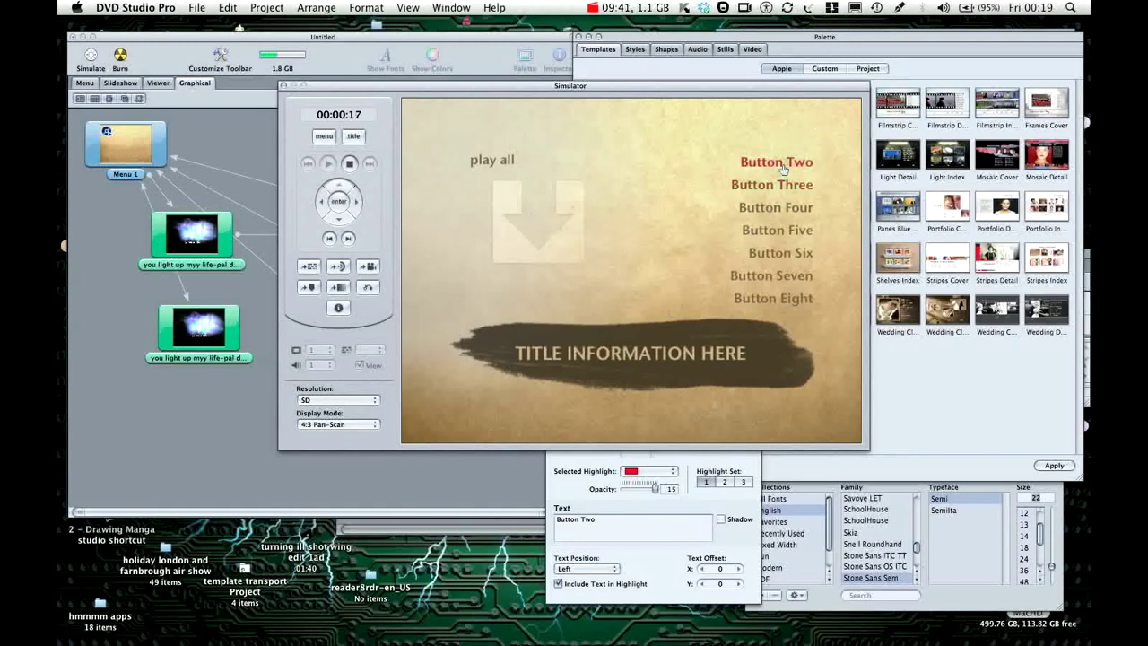
# Close the Simulator, return to Menu 1's layout and select the play all label text
pyautogui.click(282, 86)
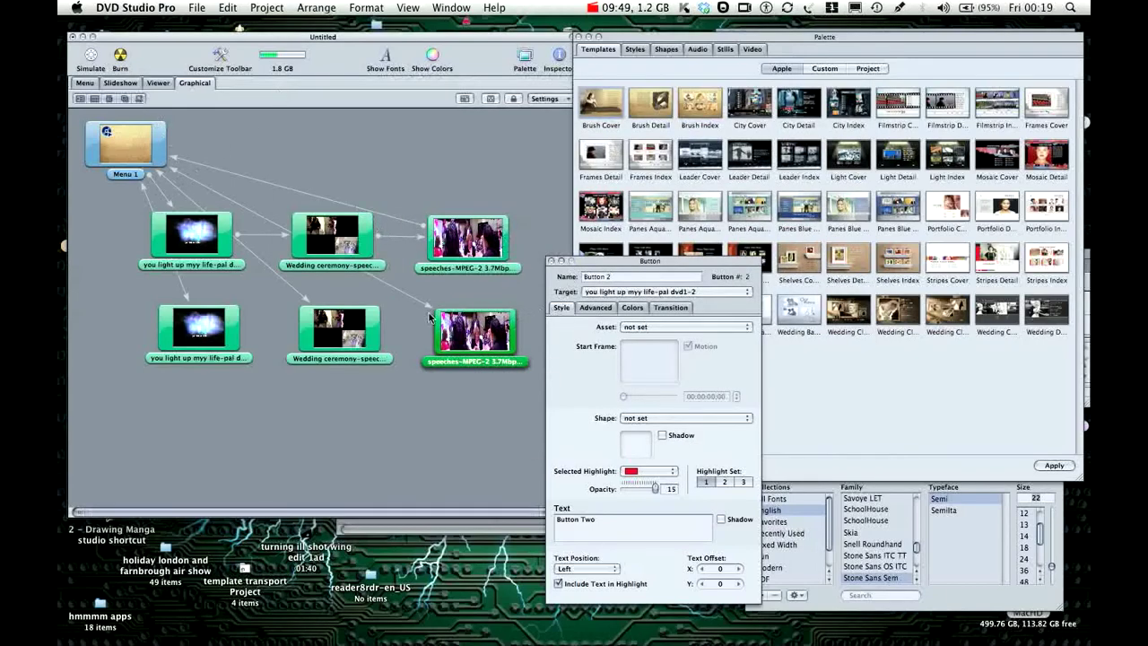
pyautogui.click(84, 82)
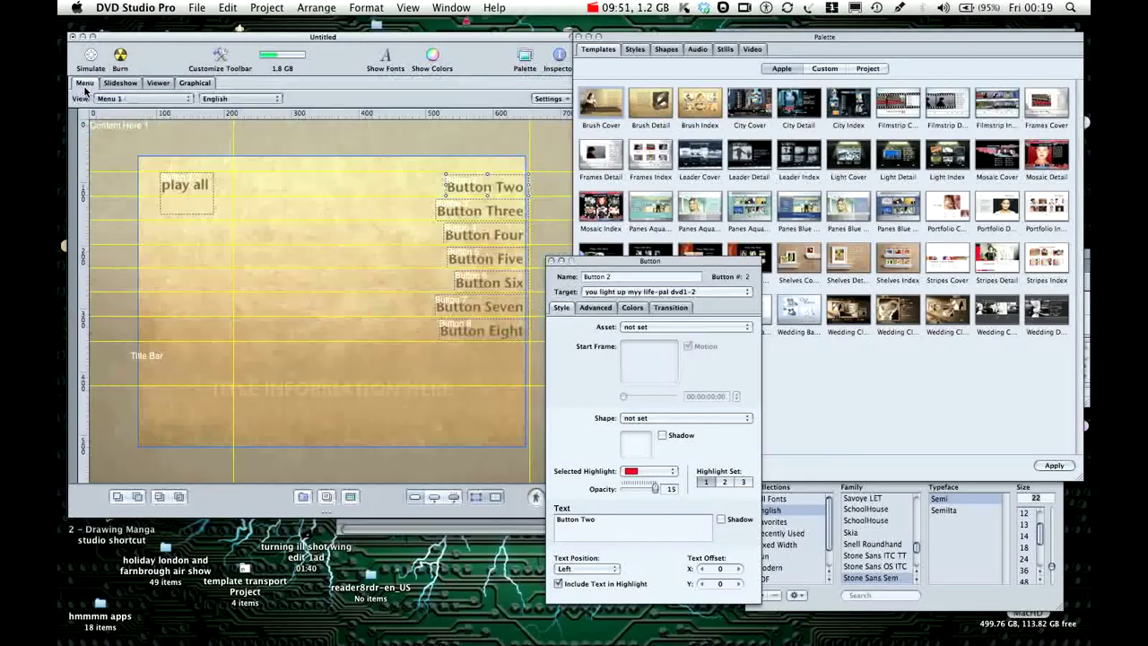
pyautogui.doubleClick(473, 190)
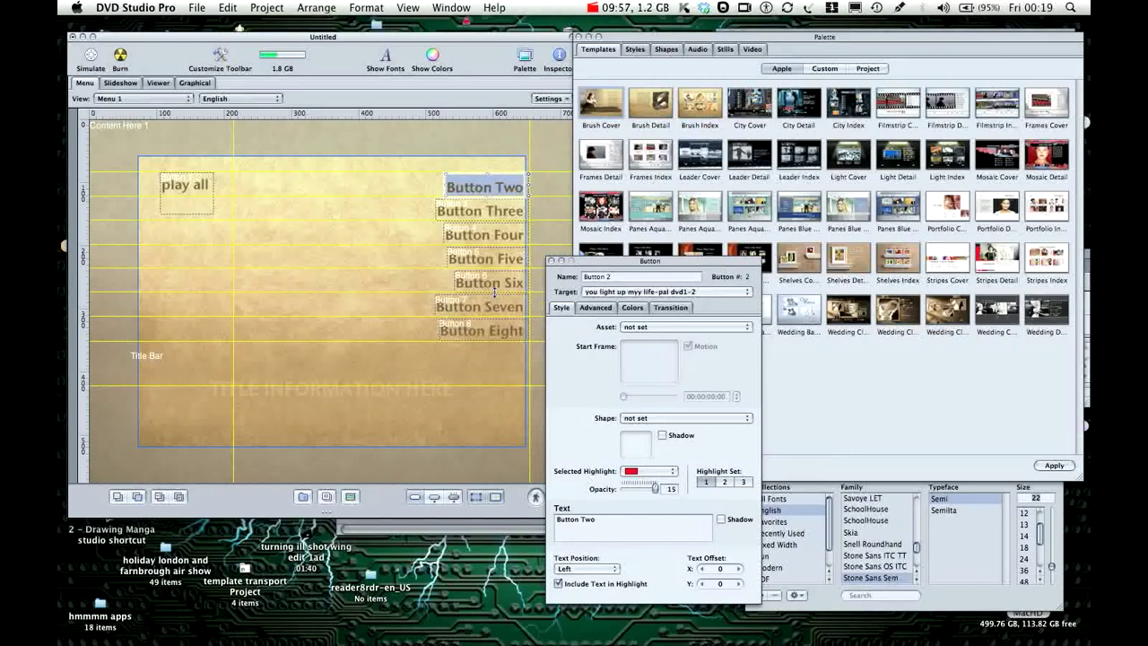
pyautogui.click(499, 218)
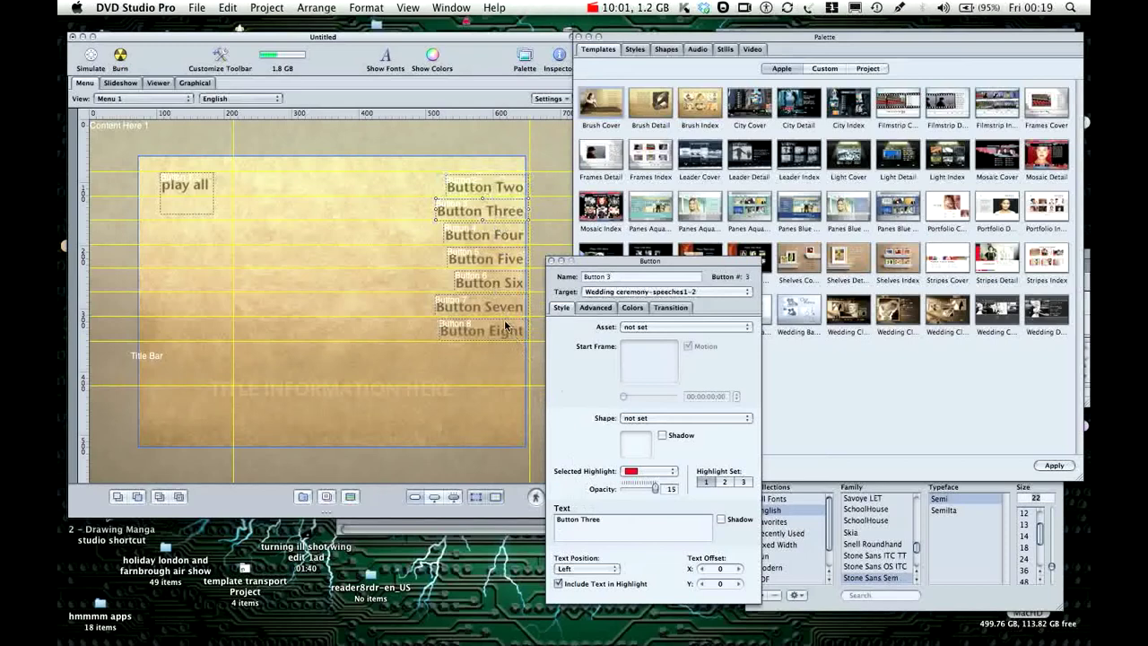
pyautogui.click(199, 194)
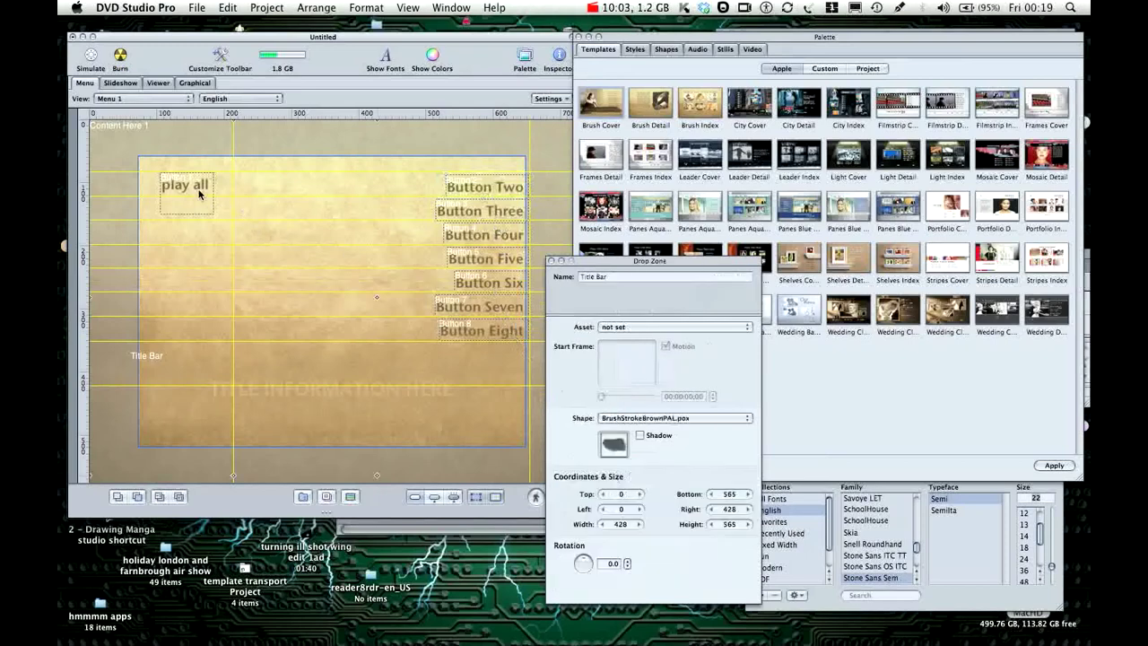
pyautogui.click(200, 192)
pyautogui.click(189, 189)
pyautogui.doubleClick(185, 190)
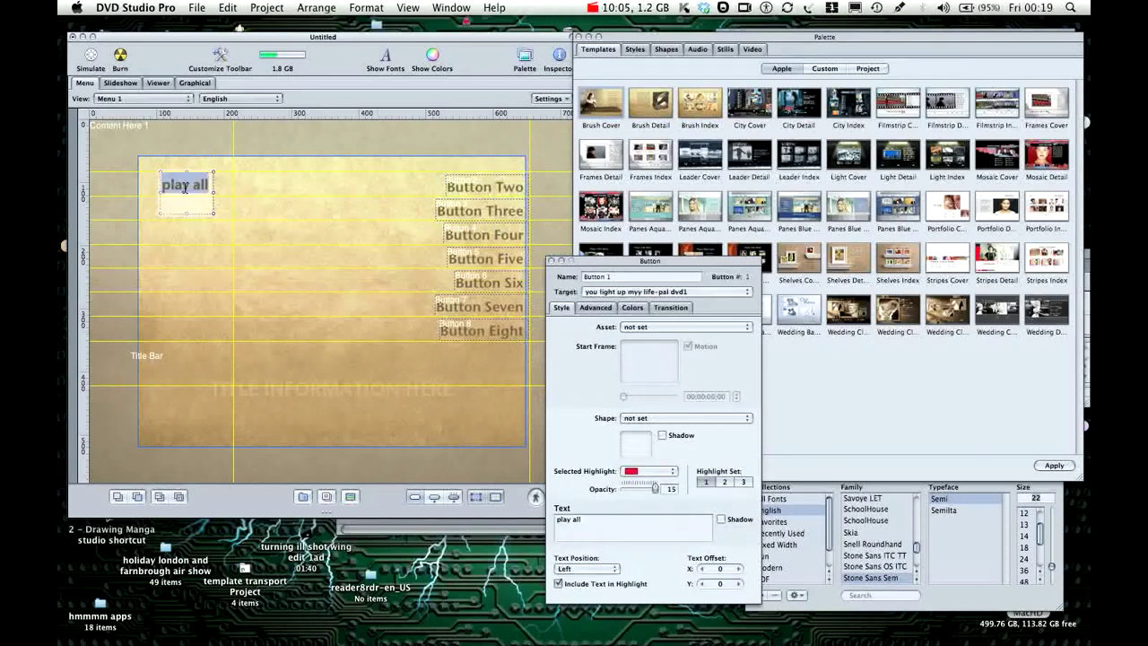
# Set the play all label's font to Apple Chancery
pyautogui.click(384, 62)
pyautogui.click(384, 63)
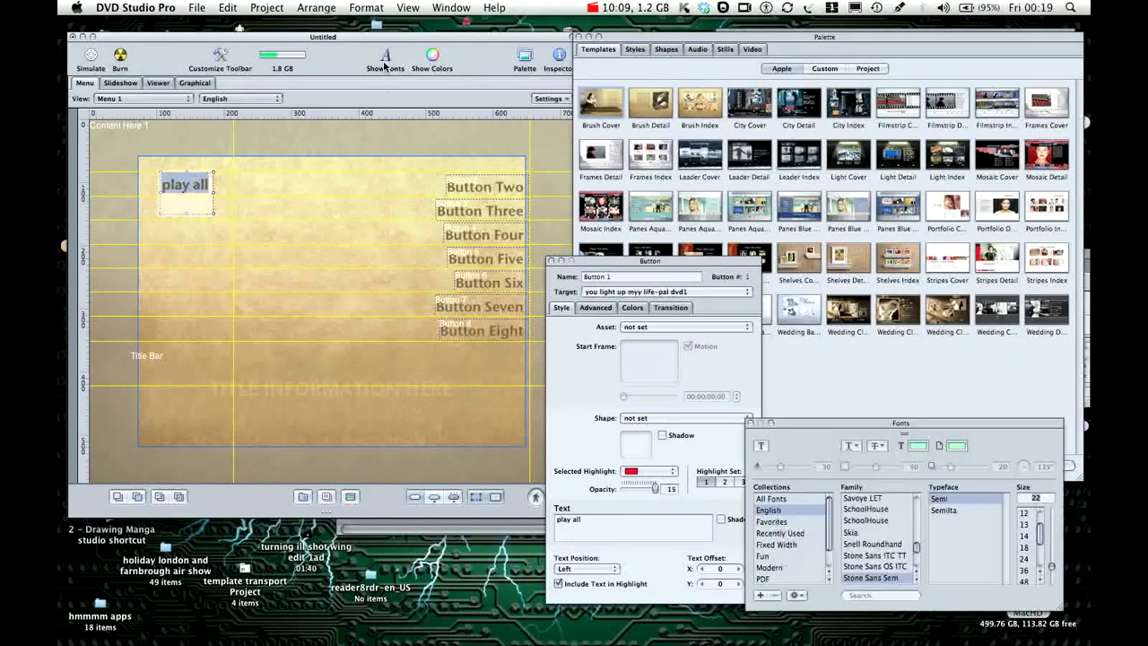
pyautogui.moveTo(791, 428); pyautogui.dragTo(190, 339)
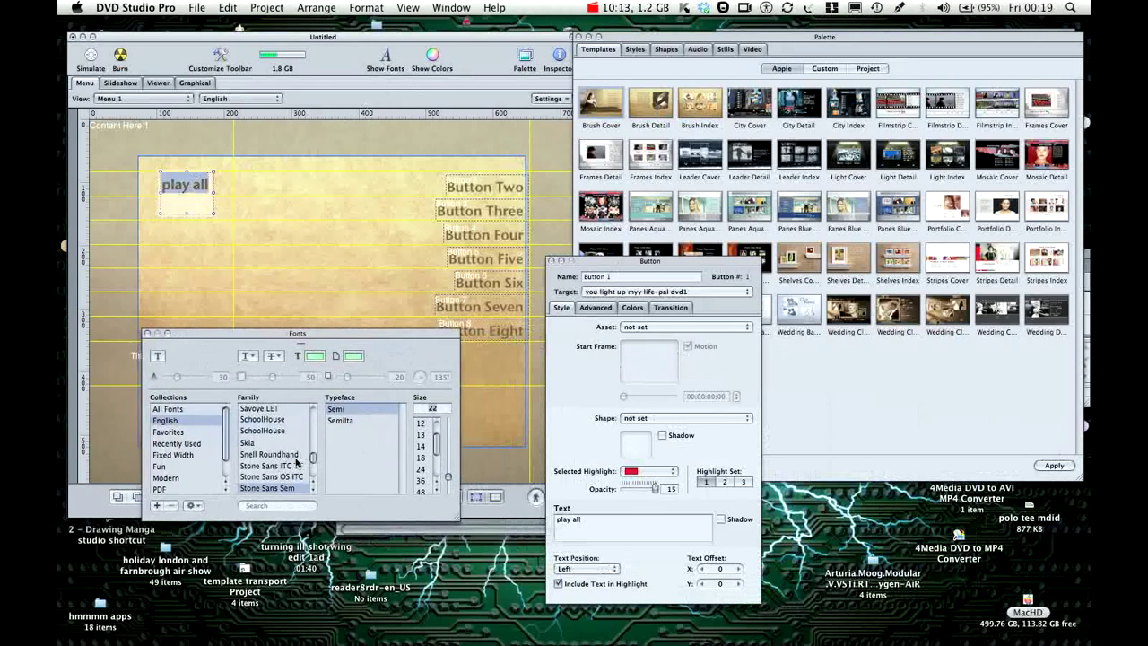
pyautogui.moveTo(313, 459); pyautogui.dragTo(313, 477)
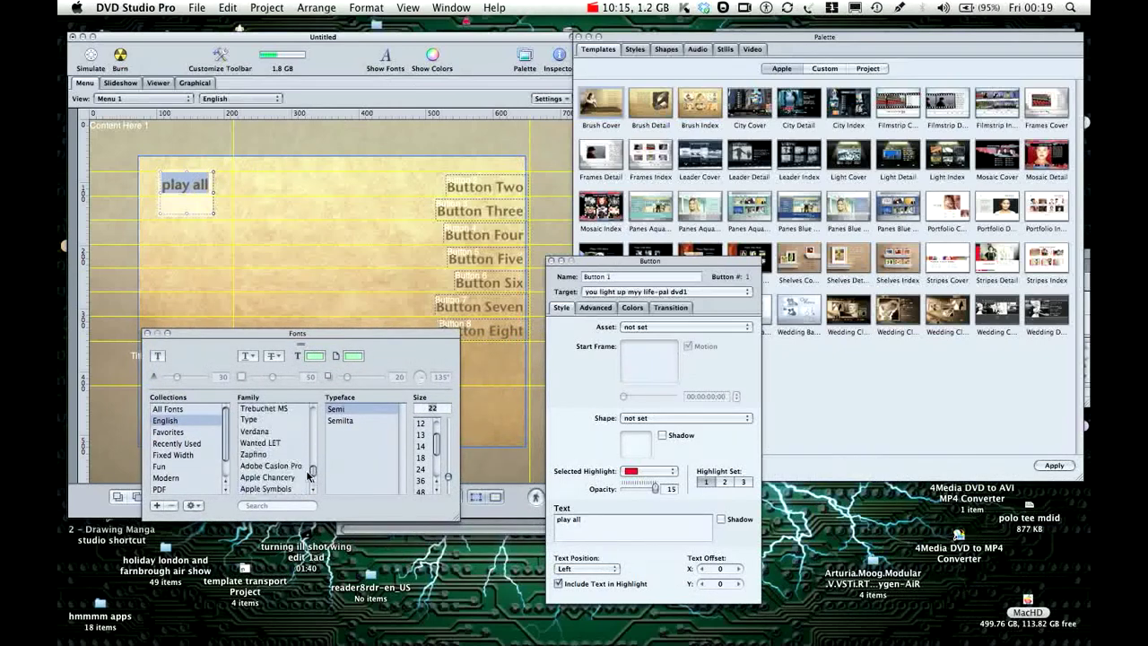
pyautogui.click(283, 468)
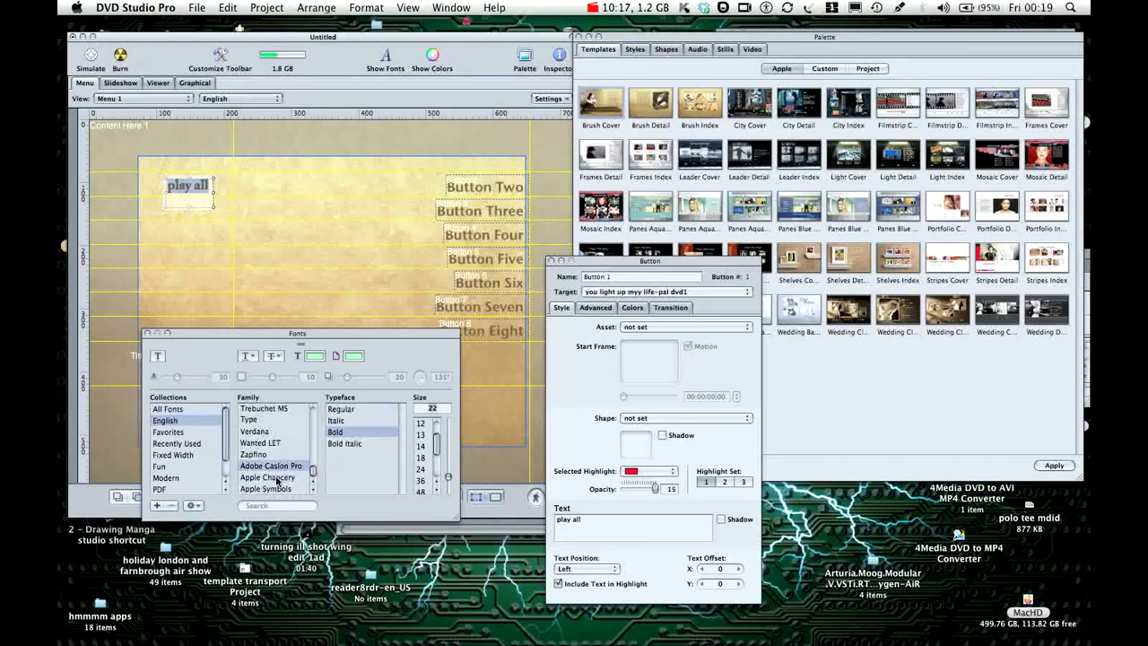
pyautogui.click(276, 478)
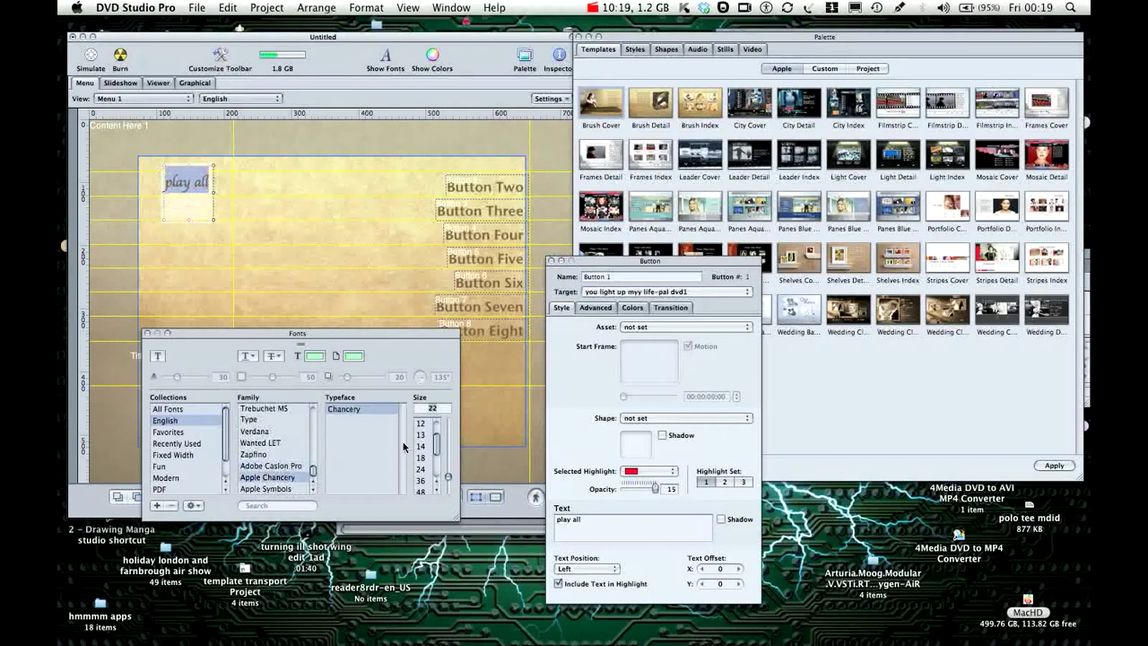
# Shrink the label to size 48 and move it onto the golden backdrop's upper left
pyautogui.moveTo(437, 446); pyautogui.dragTo(437, 467)
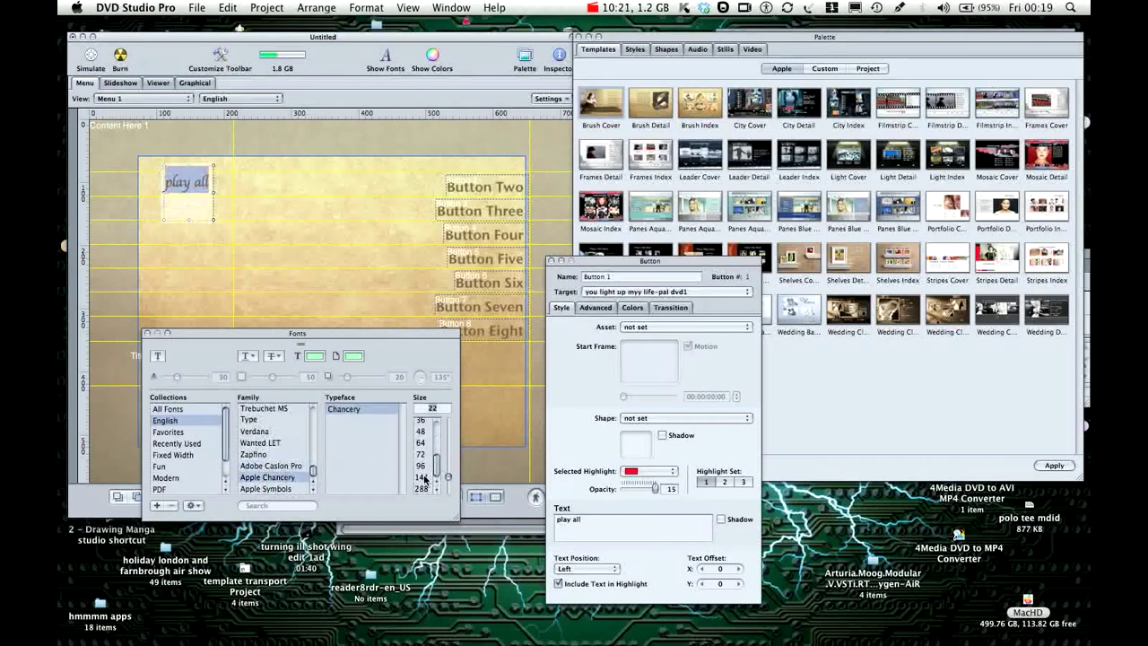
pyautogui.click(421, 477)
pyautogui.click(419, 456)
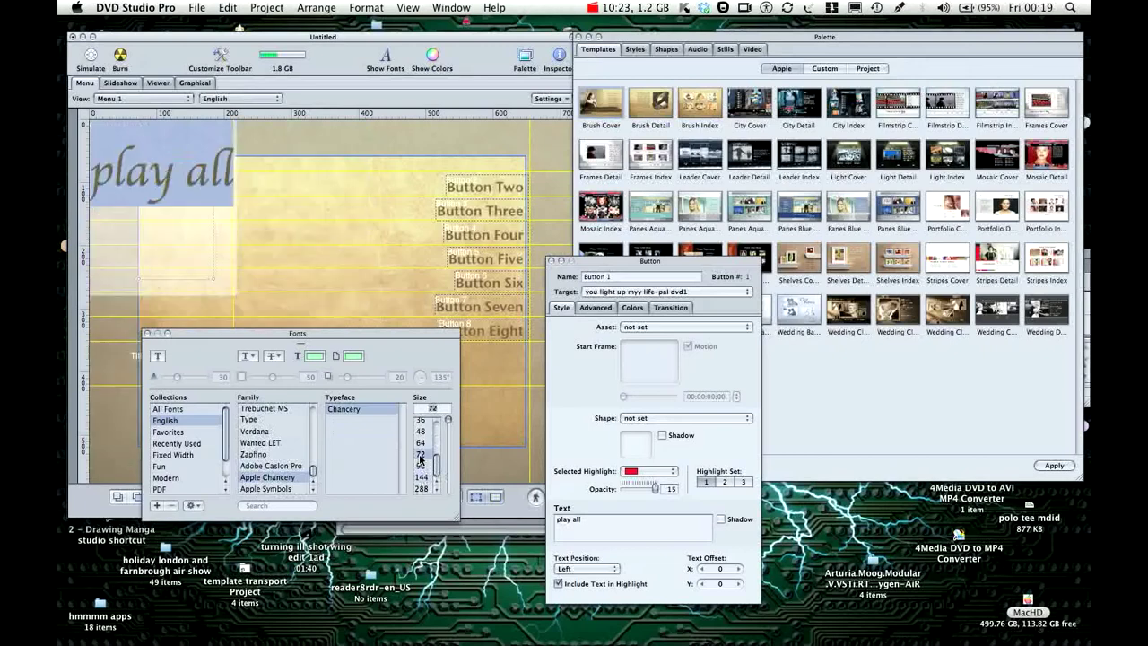
pyautogui.click(420, 443)
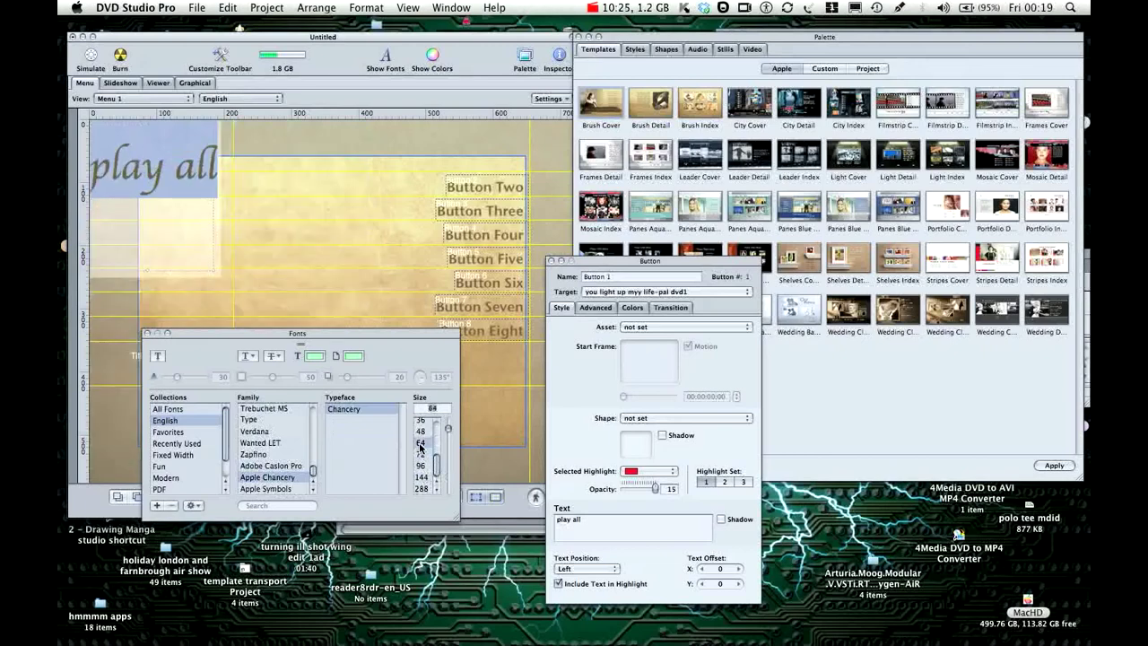
pyautogui.click(420, 435)
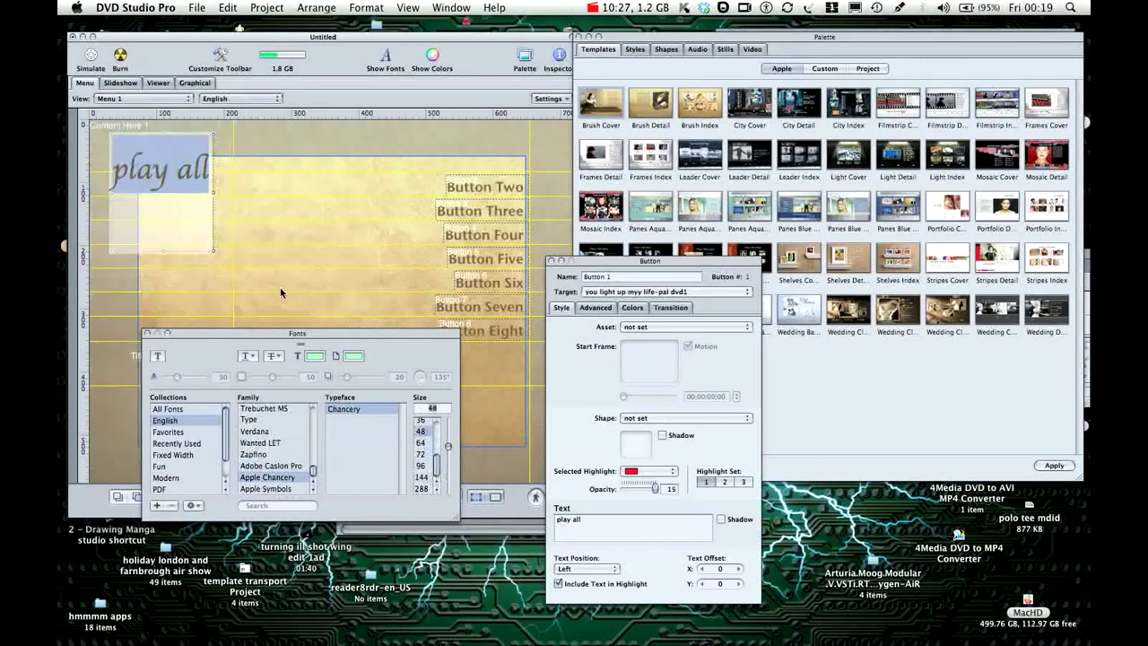
pyautogui.moveTo(182, 175)
pyautogui.mouseDown()
pyautogui.moveTo(249, 232)
pyautogui.moveTo(173, 178)
pyautogui.mouseUp()
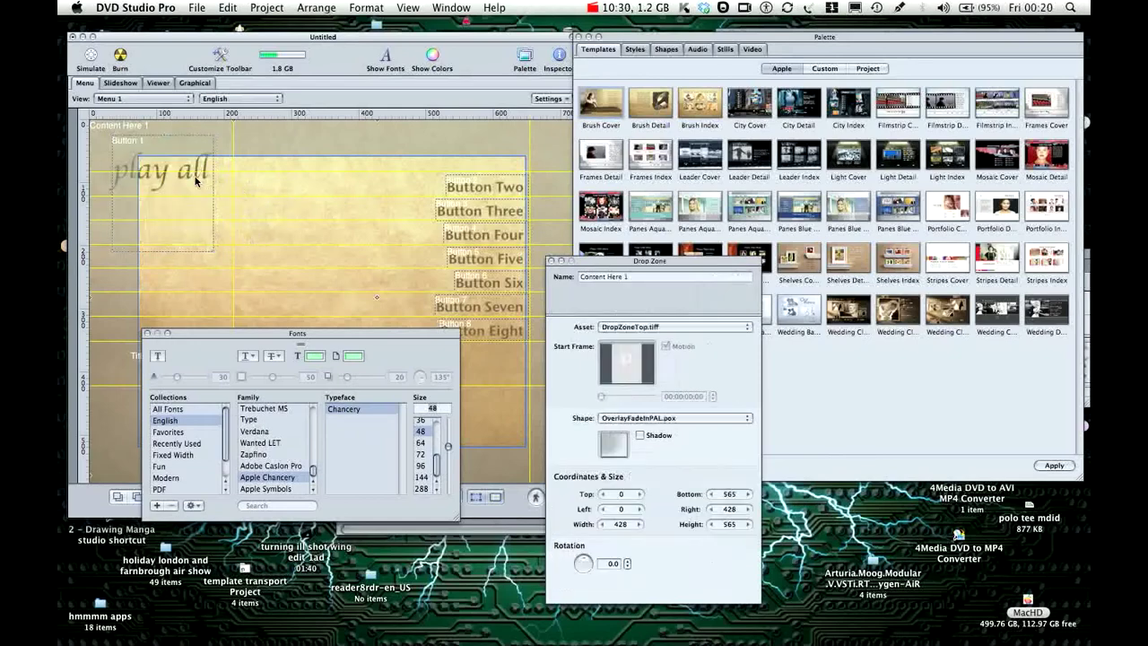
pyautogui.moveTo(173, 176); pyautogui.dragTo(238, 201)
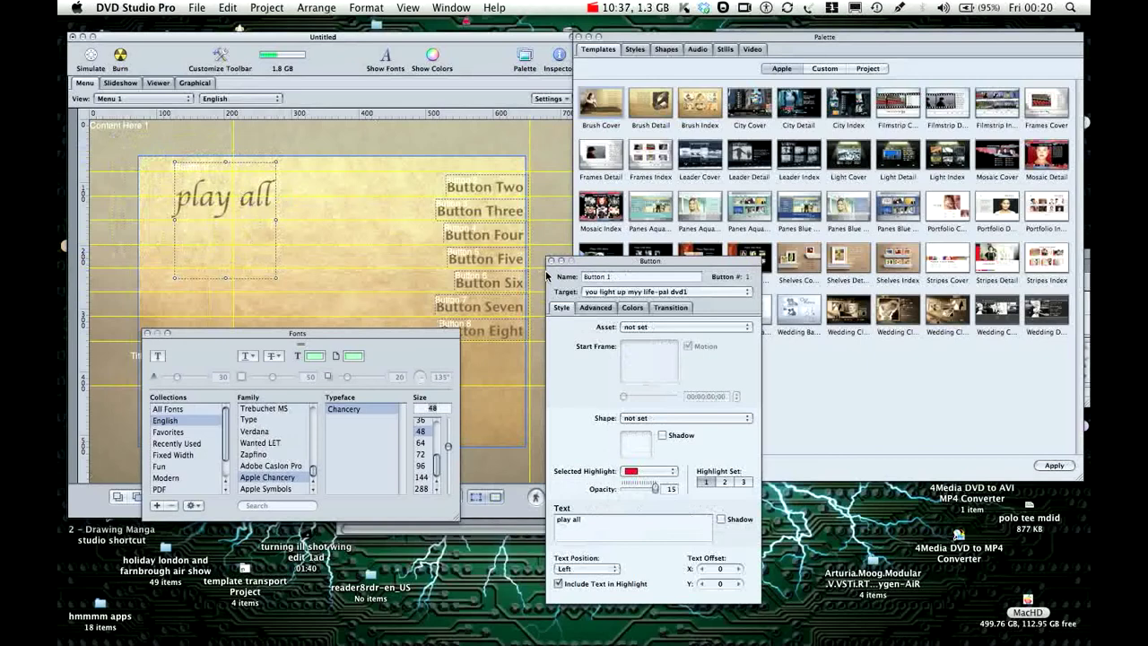
# Inspect the Title Bar and Content Here 1 drop zones, then show Menu 1's inspector with its empty audio list
pyautogui.click(531, 457)
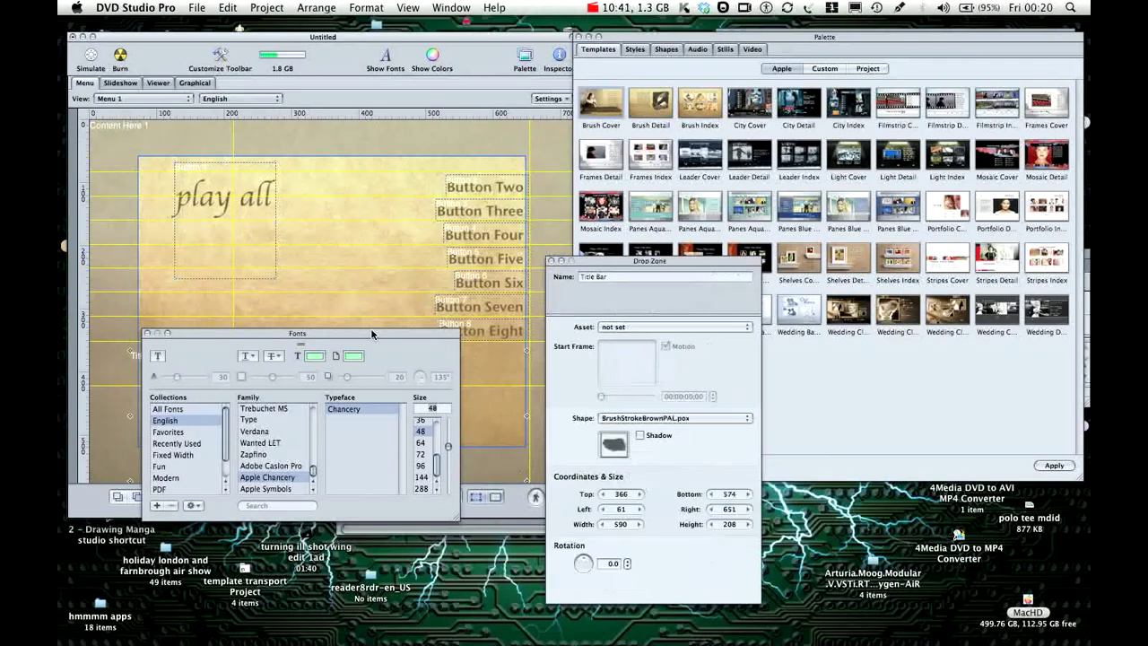
pyautogui.moveTo(372, 334); pyautogui.dragTo(326, 465)
pyautogui.click(358, 401)
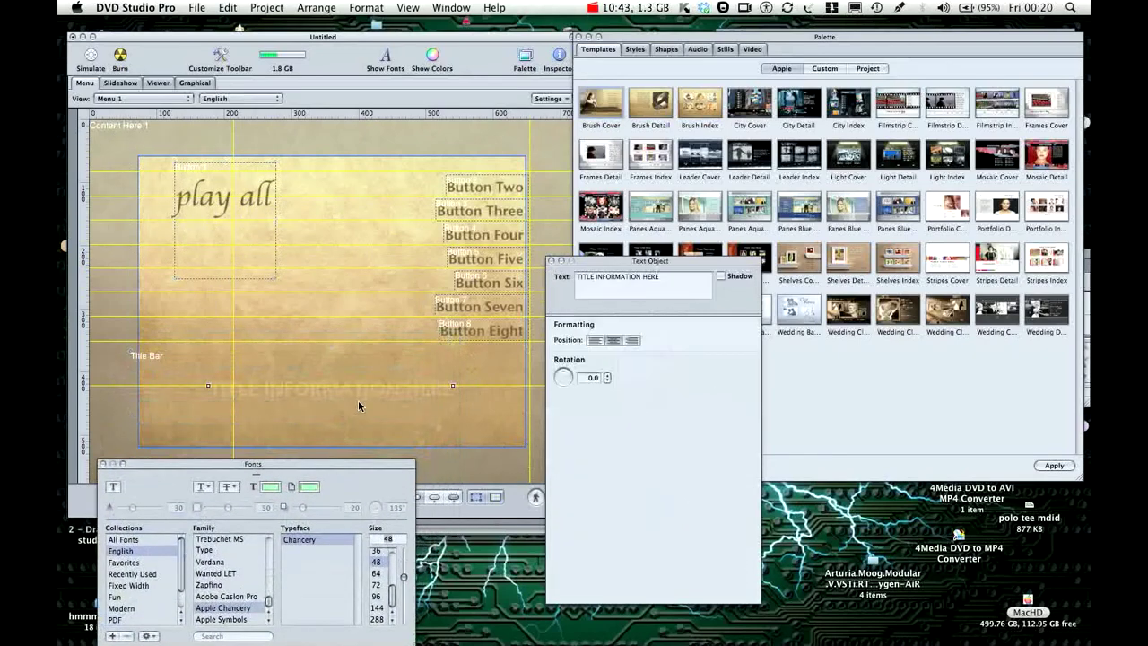
pyautogui.click(273, 365)
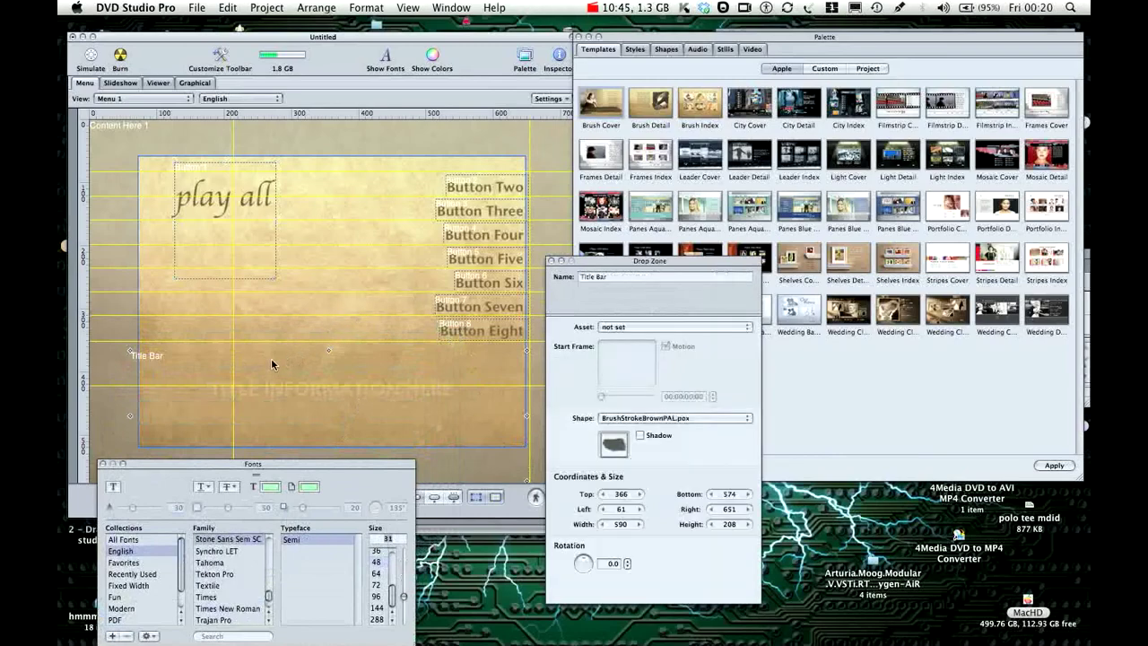
pyautogui.click(409, 147)
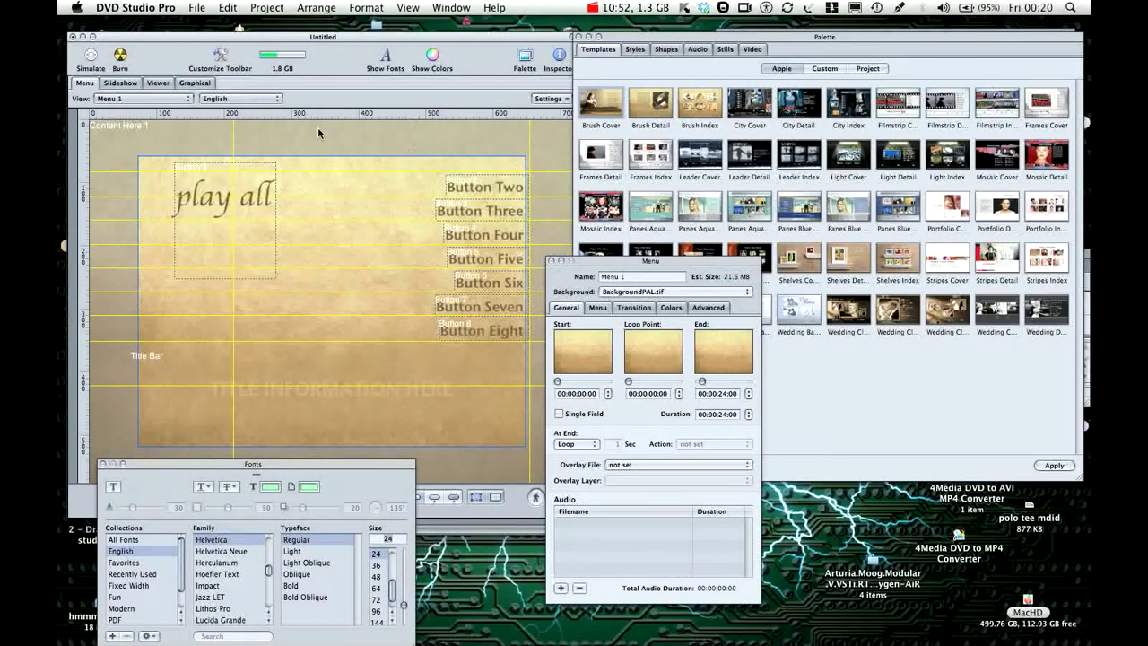
pyautogui.click(108, 333)
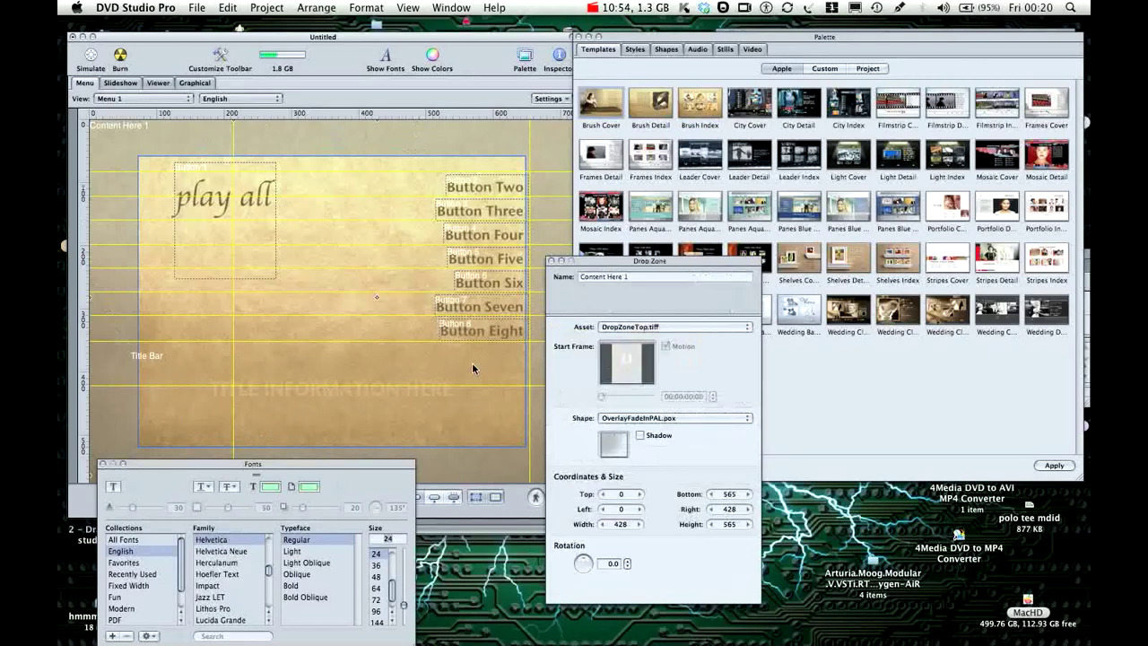
pyautogui.click(454, 135)
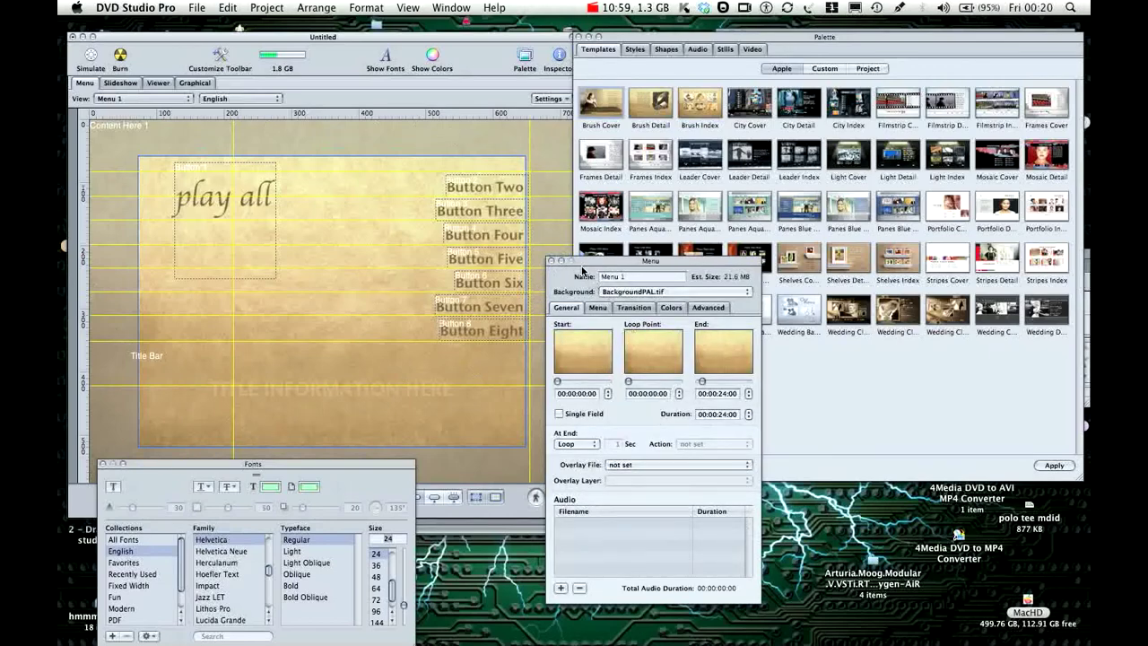
pyautogui.moveTo(602, 263); pyautogui.dragTo(556, 126)
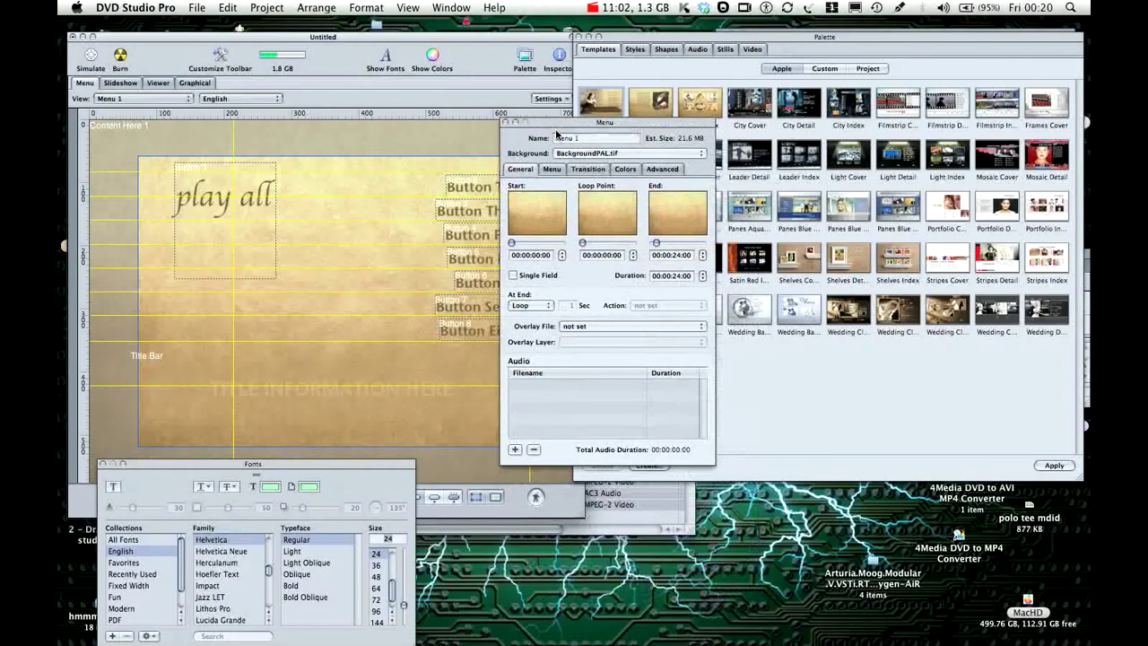
# Add 11 Lascia chio pianga.MP3 (4:00:03) to Menu 1's audio list
pyautogui.click(516, 449)
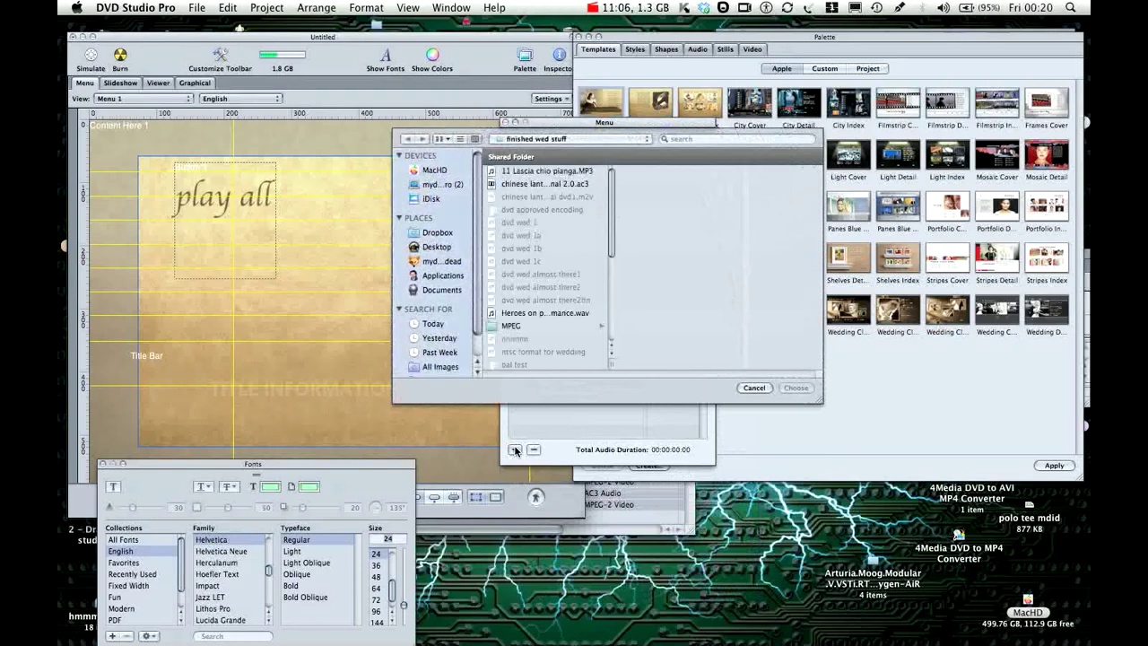
pyautogui.click(524, 175)
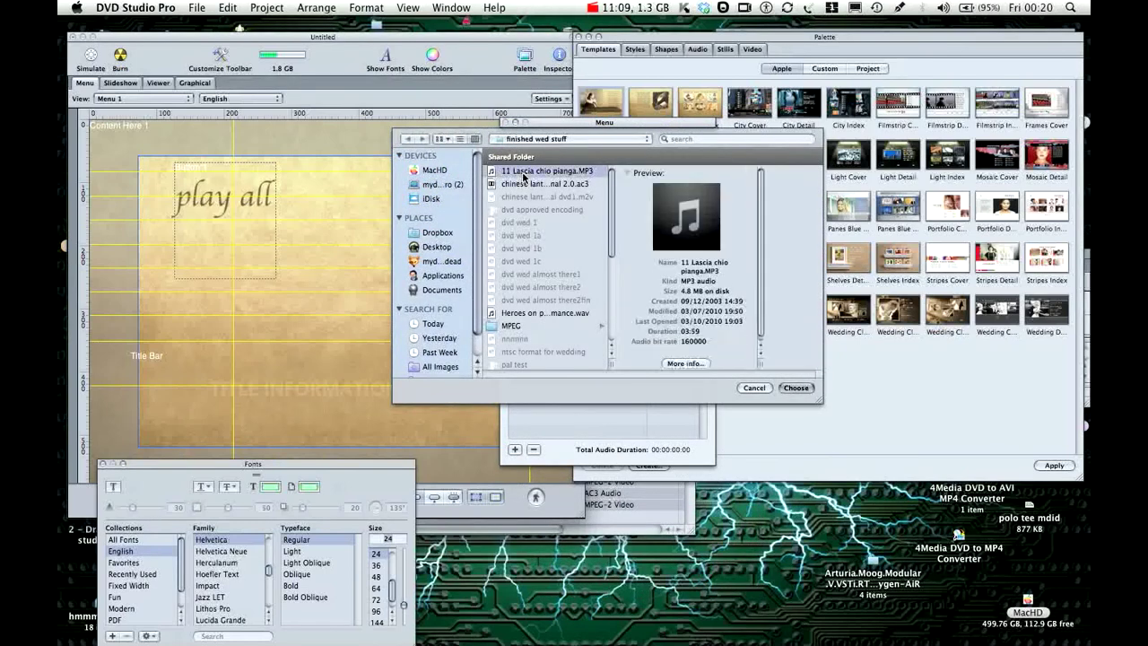
pyautogui.click(791, 392)
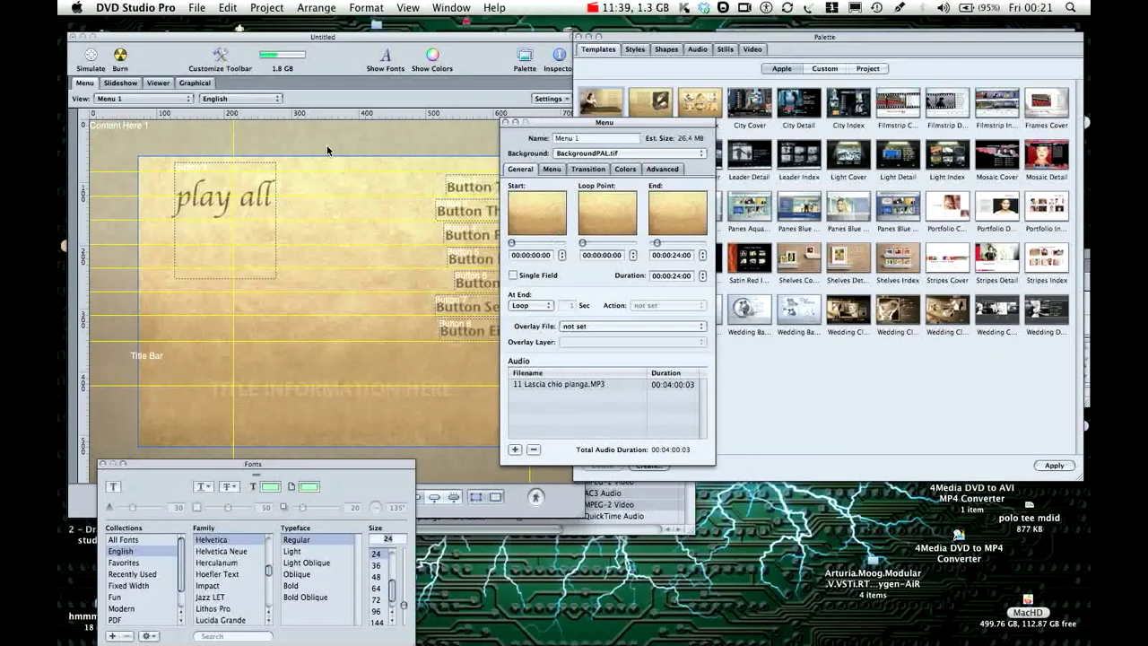
# Select the Content Here 1 drop zone, then pick a project from File > Open Recent
pyautogui.click(343, 202)
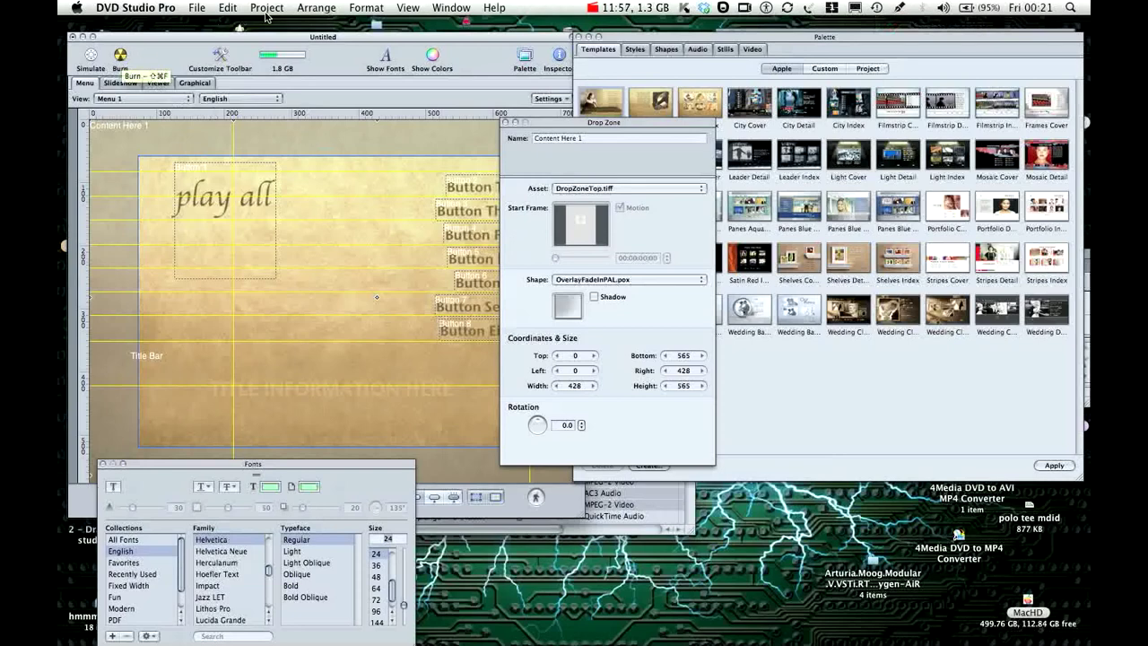
pyautogui.click(196, 9)
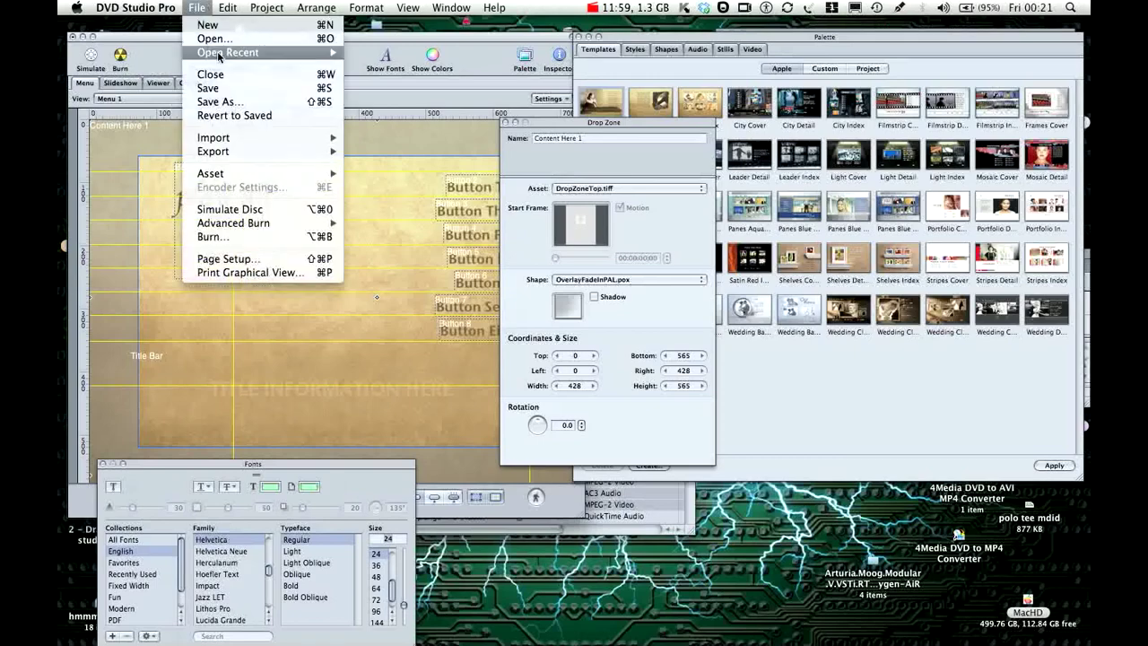
pyautogui.moveTo(220, 57)
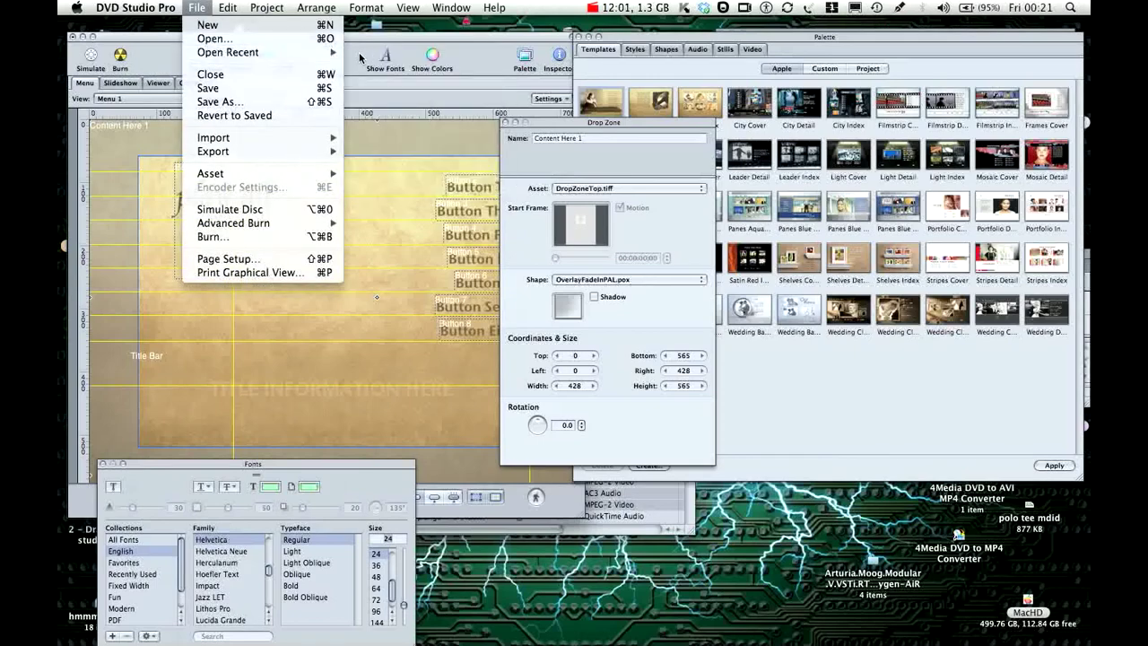
pyautogui.click(411, 67)
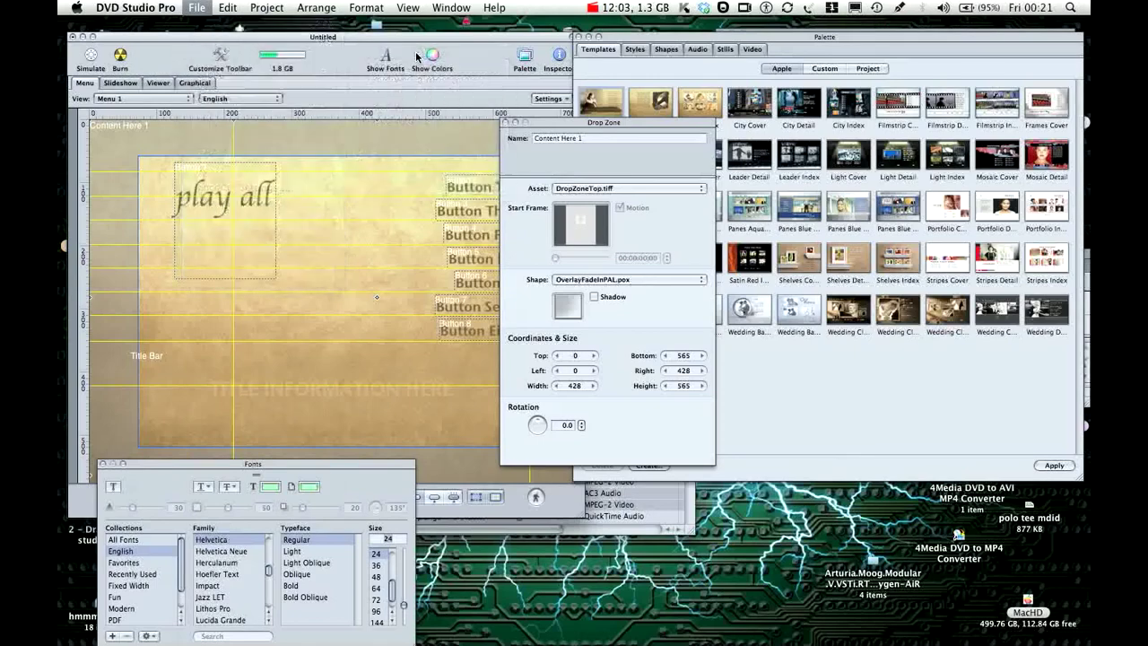
# Don't save Untitled, let dvd wed almost there2fin load, and show its Menu 1 with five buttons
pyautogui.click(485, 227)
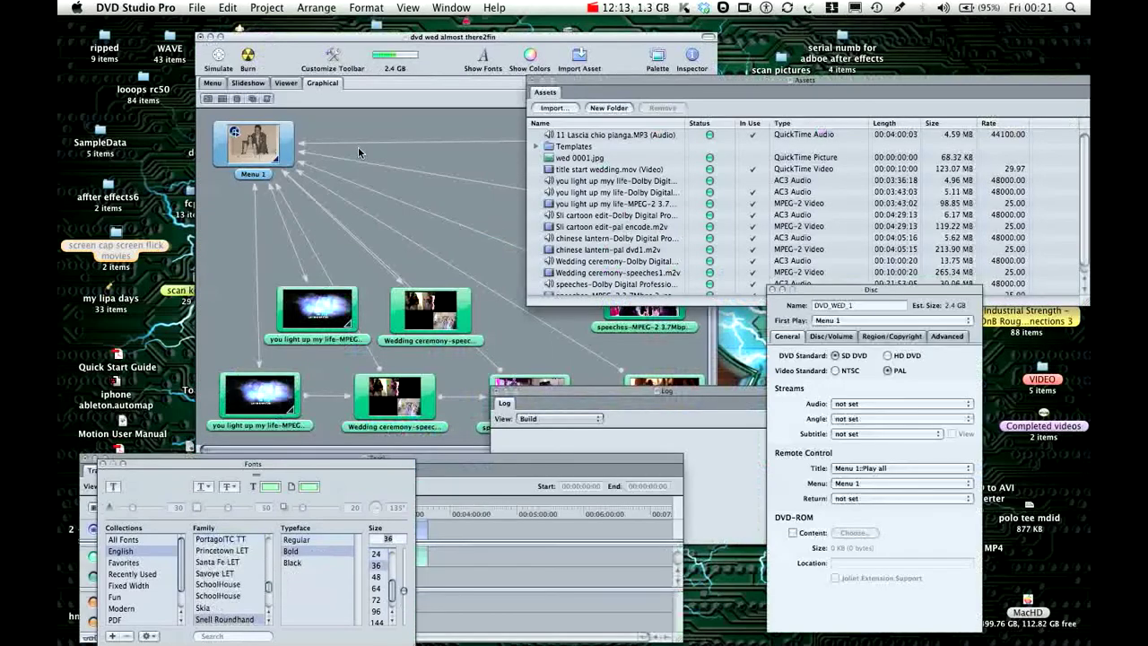
pyautogui.moveTo(321, 40); pyautogui.dragTo(267, 41)
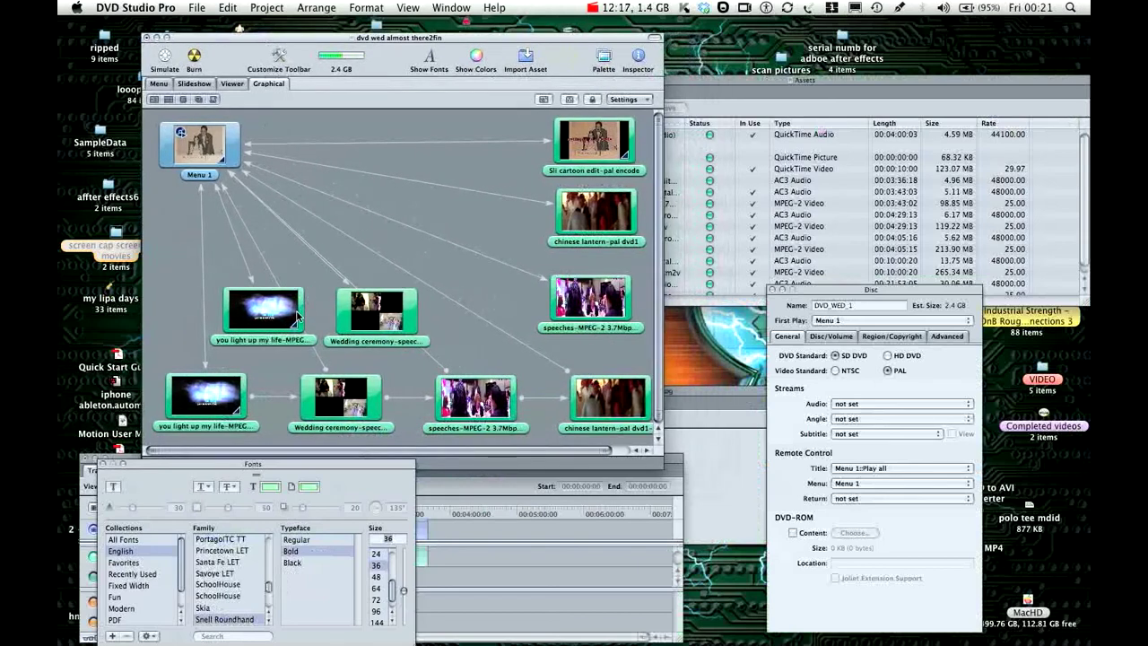
pyautogui.moveTo(289, 318)
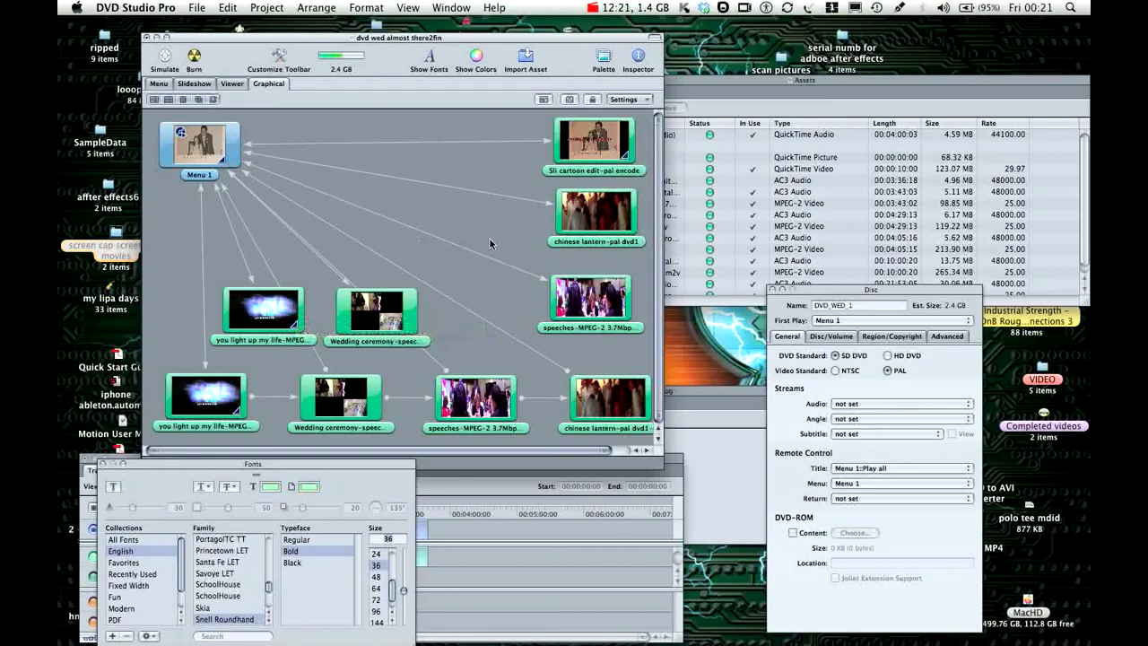
pyautogui.click(159, 84)
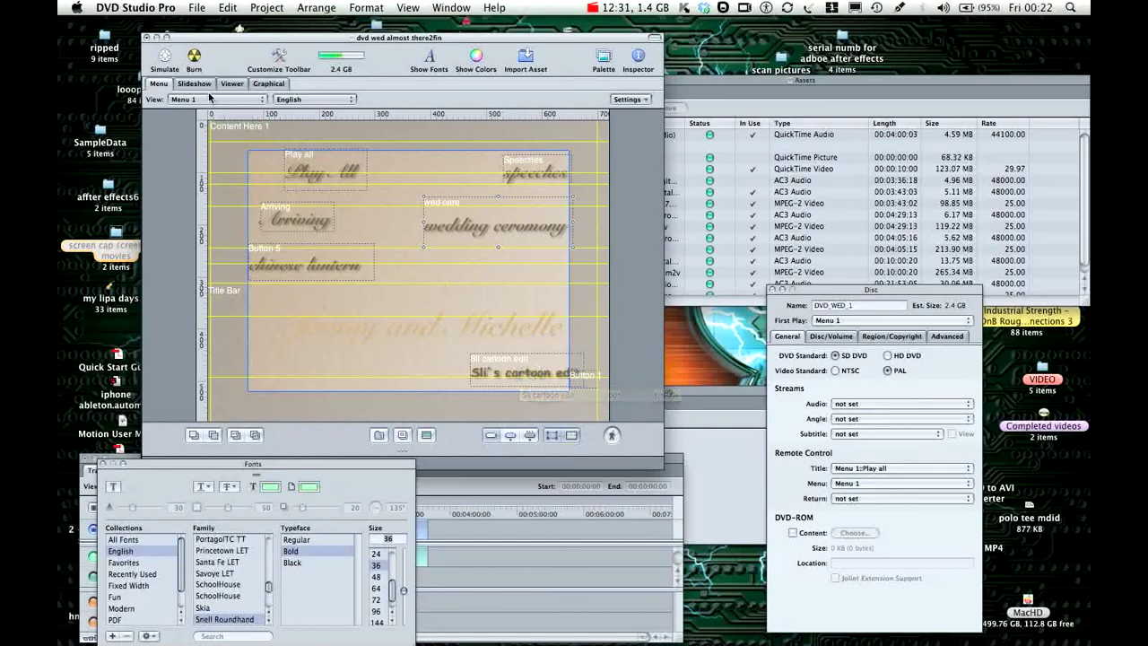
# Play the finished wedding Menu 1 in the Simulator, then stop playback
pyautogui.click(167, 61)
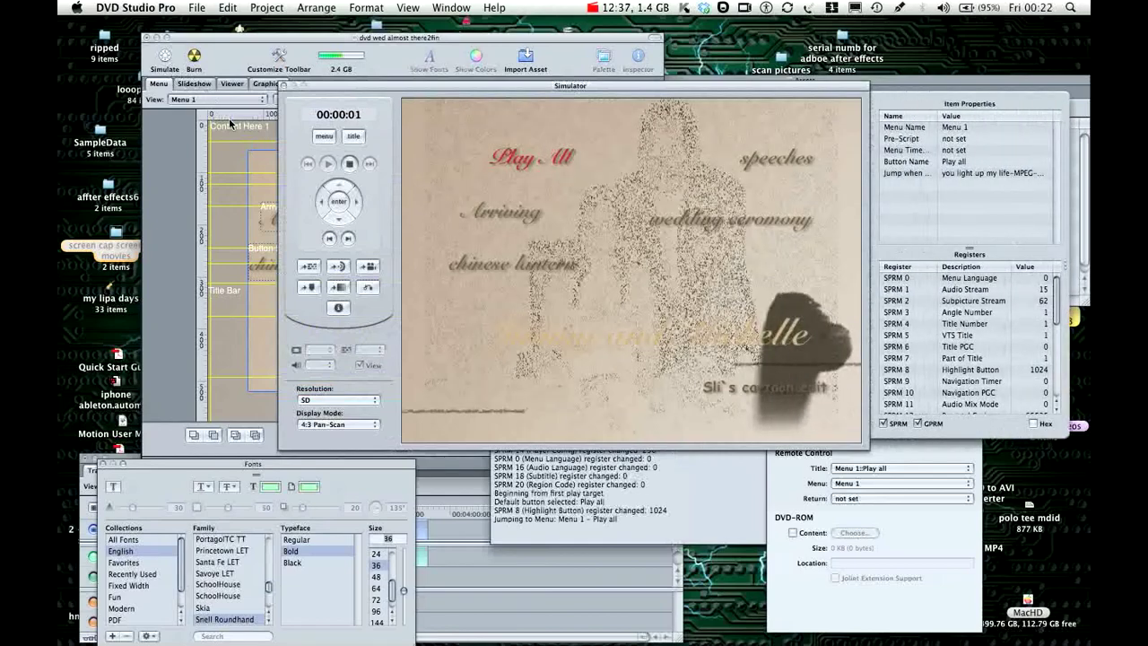
pyautogui.click(348, 164)
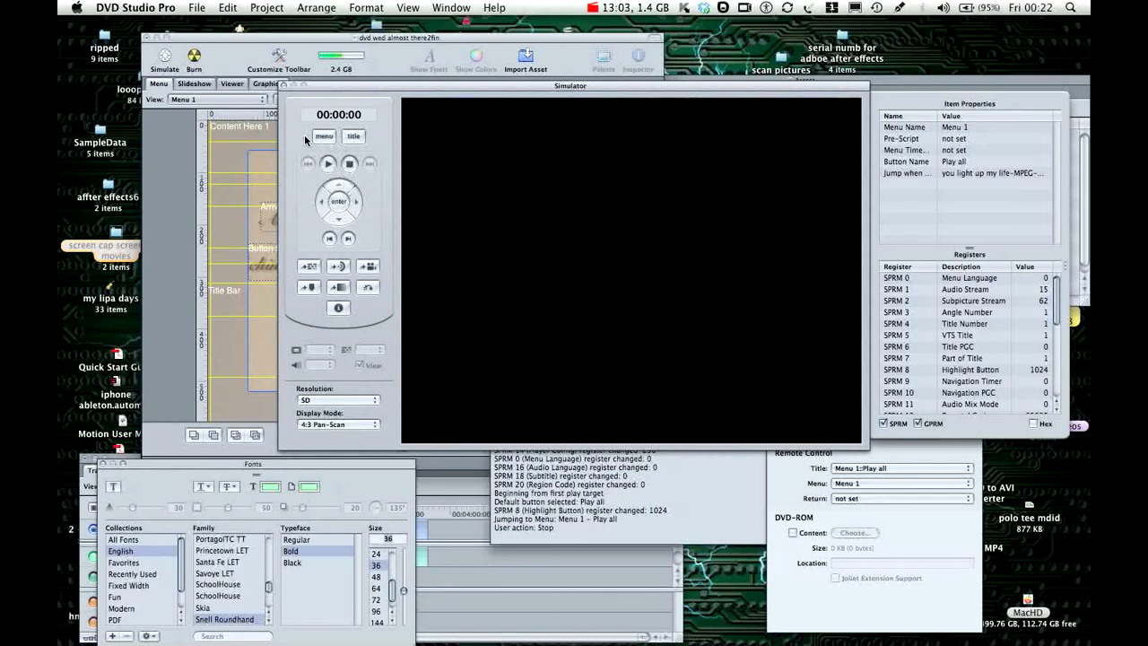
# Close the Simulator, move the project window up-left, and bring the Finder to the front
pyautogui.click(284, 86)
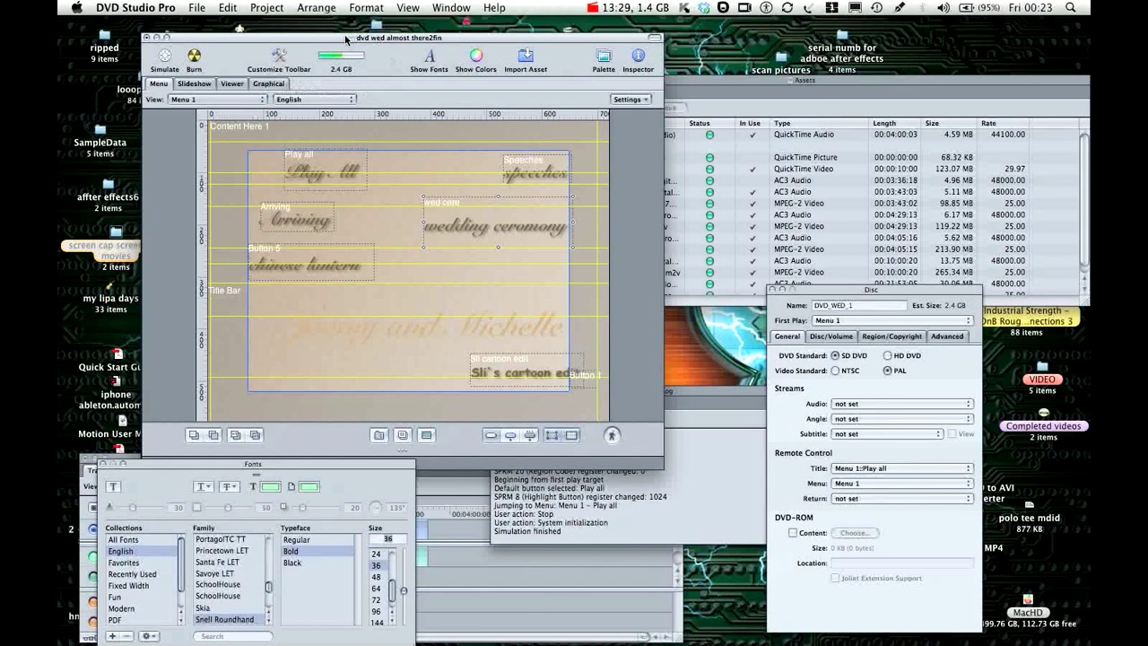
pyautogui.moveTo(337, 43); pyautogui.dragTo(273, 27)
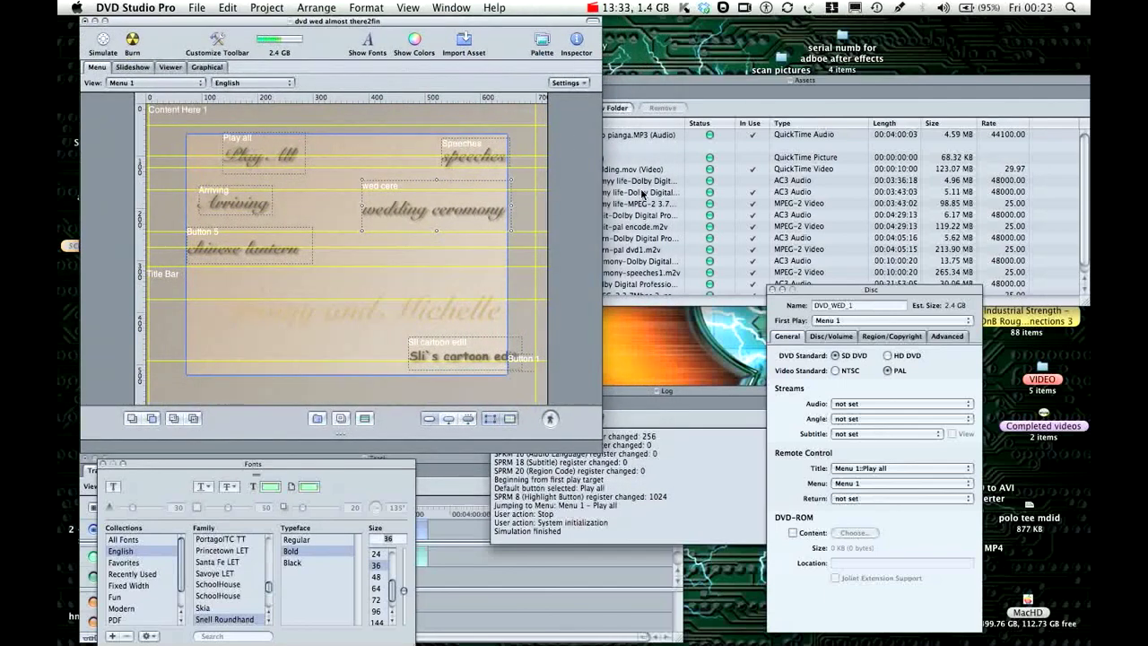
pyautogui.click(635, 322)
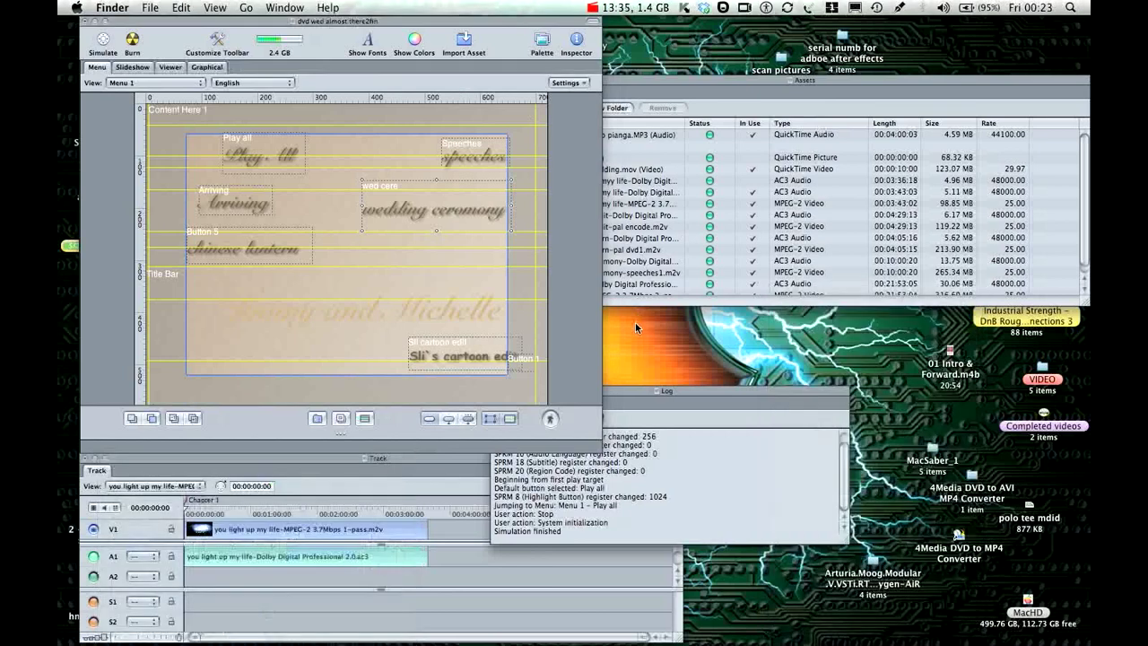